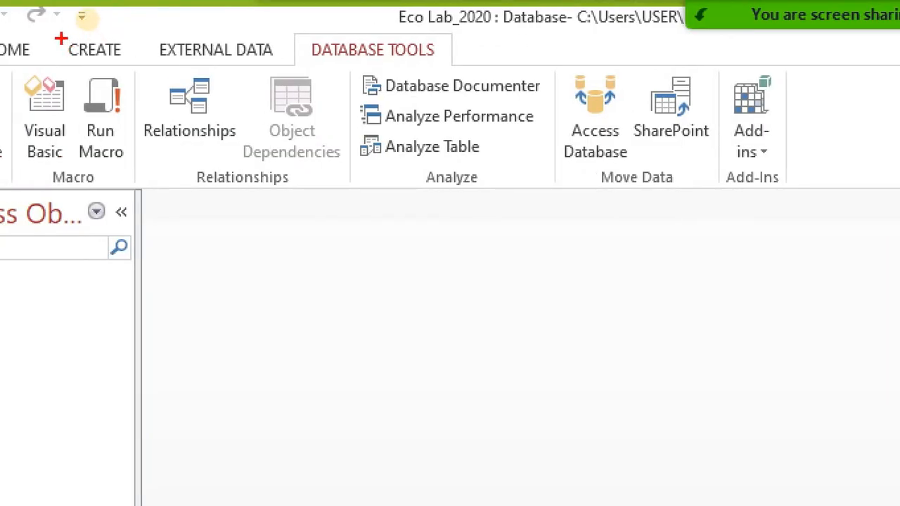
Step: Add a new blank table, Table1, to the Eco Lab_2020 database in Datasheet View
left_click_drag(61, 38, 142, 61)
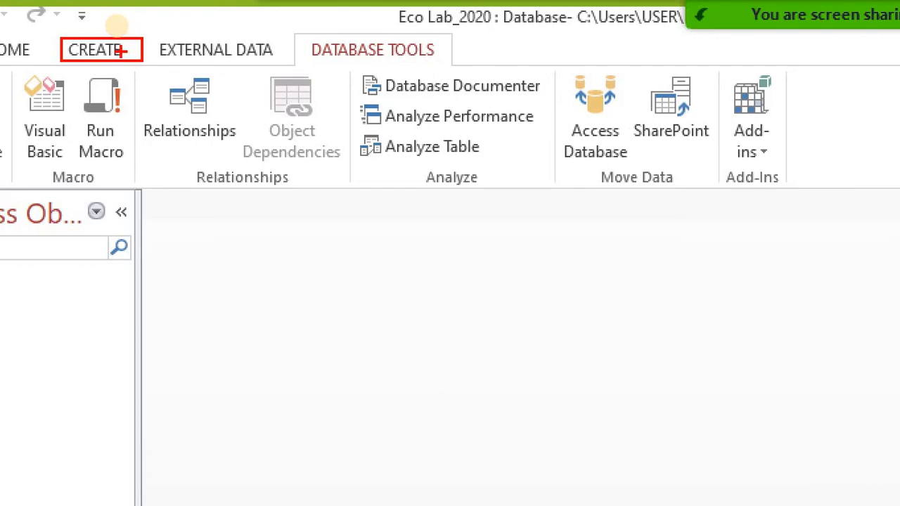
left_click(110, 53)
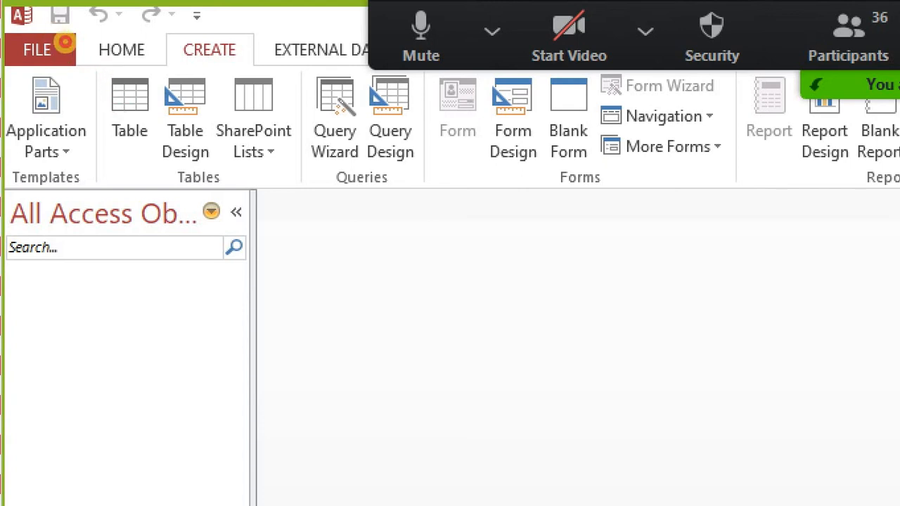
left_click_drag(109, 67, 173, 145)
left_click_drag(135, 104, 171, 69)
key("Escape")
left_click(64, 56)
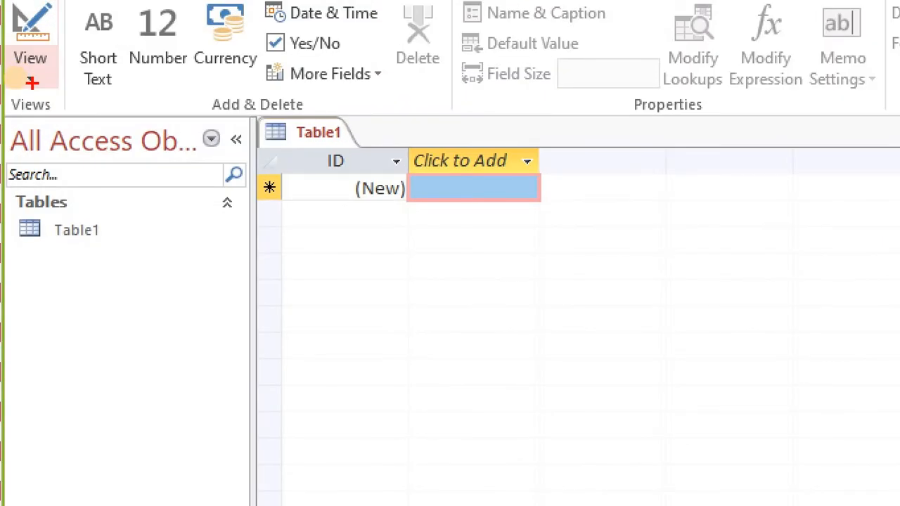
Step: Switch Table1 to Design View, which brings up the Save As prompt for its name
left_click(38, 81)
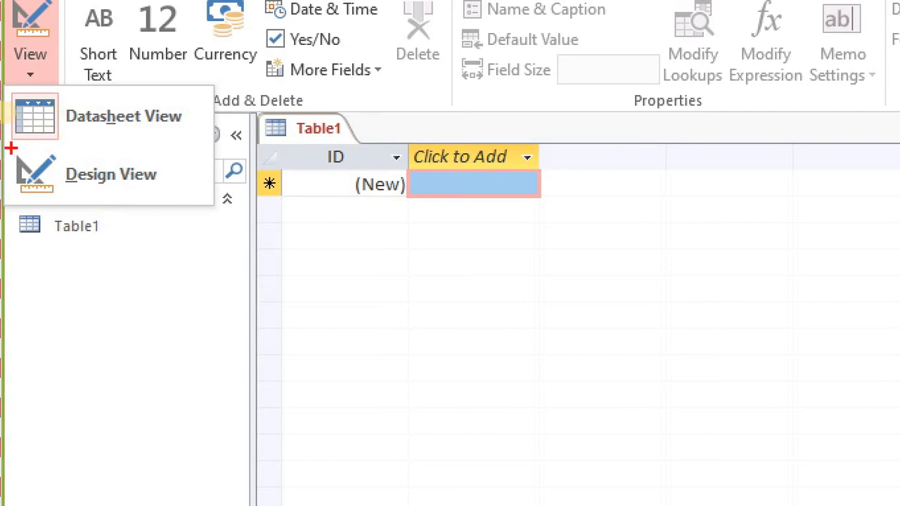
key("Escape")
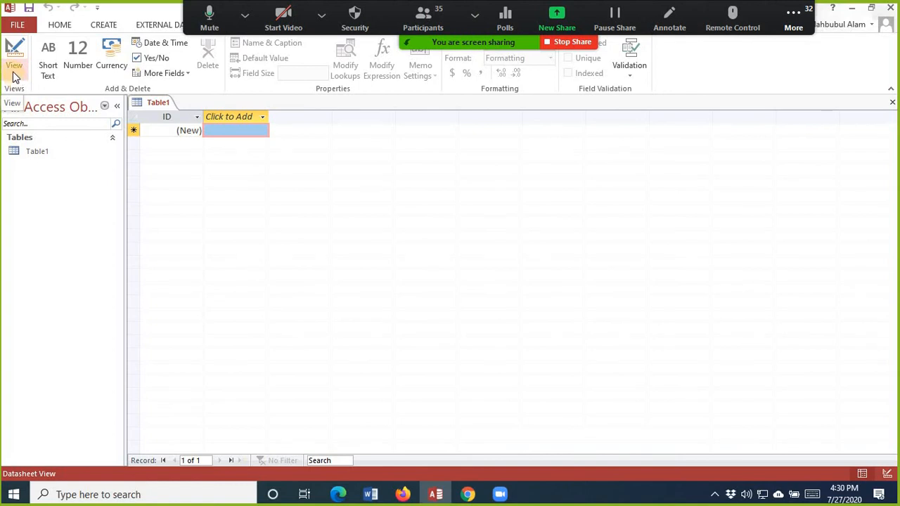
left_click(14, 76)
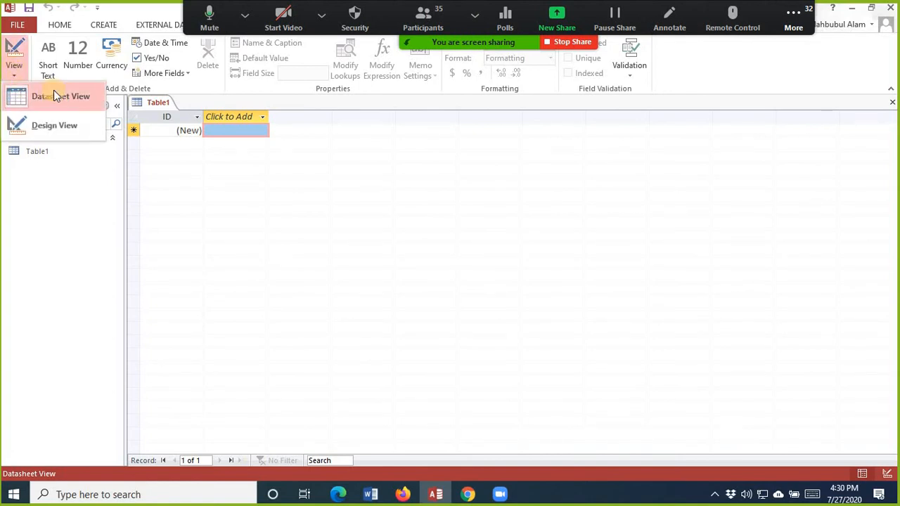
left_click(45, 127)
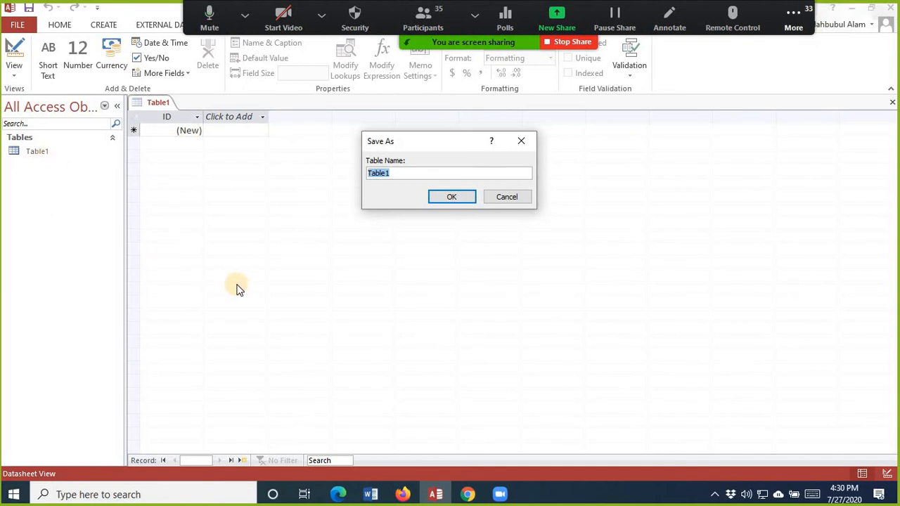
Step: Save the table as 'Student Info' and close its Design View
type("Stud")
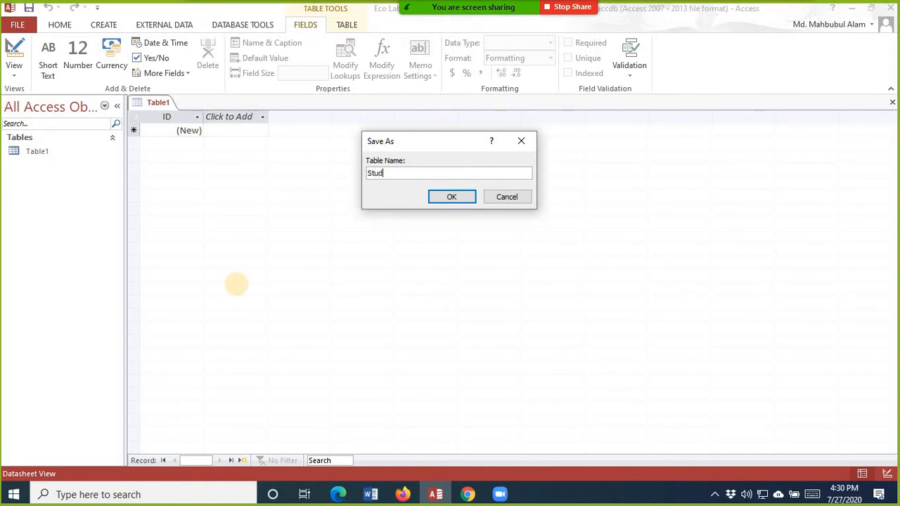
type("ent Info")
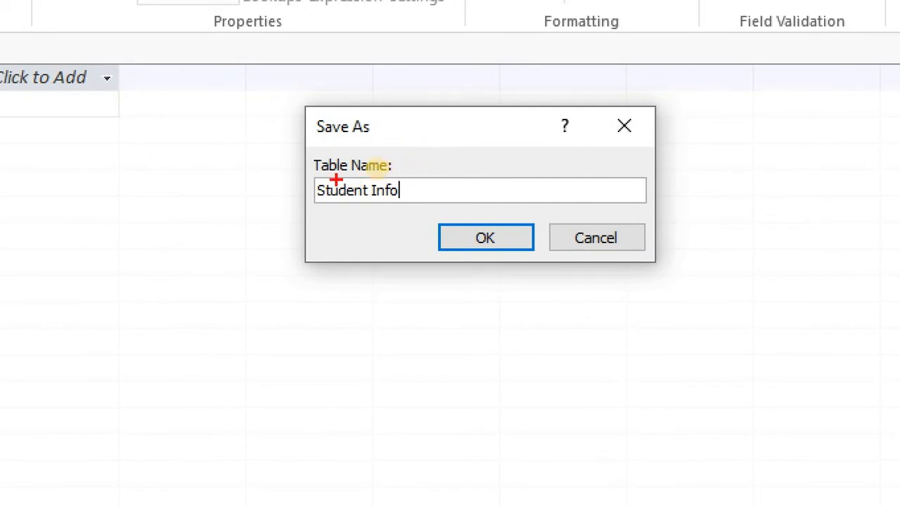
left_click(486, 234)
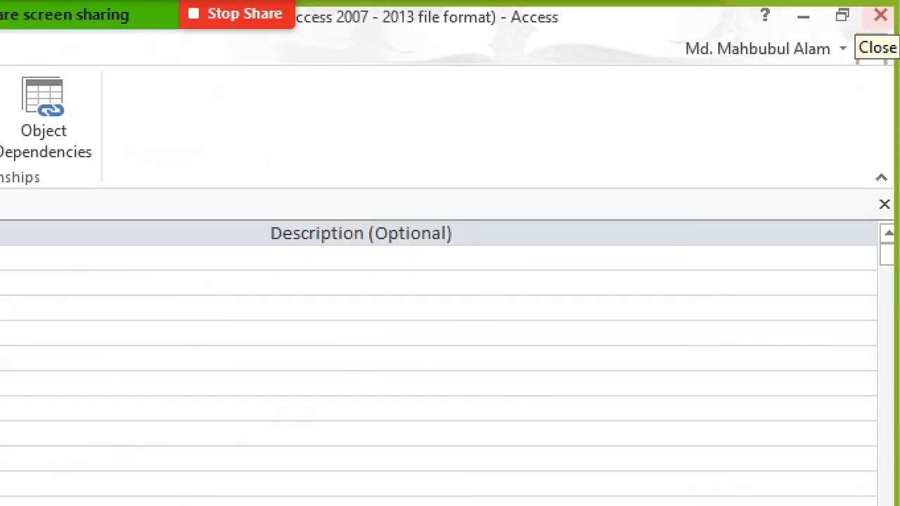
left_click(892, 9)
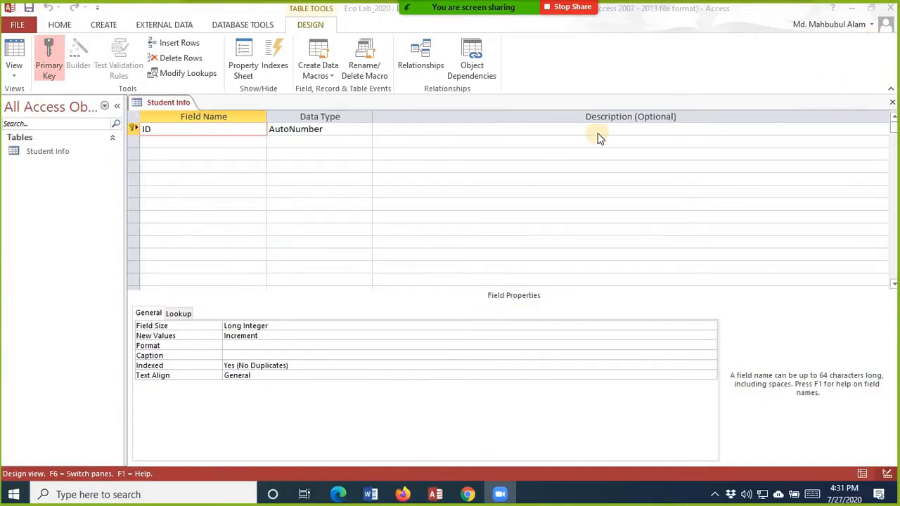
left_click(893, 102)
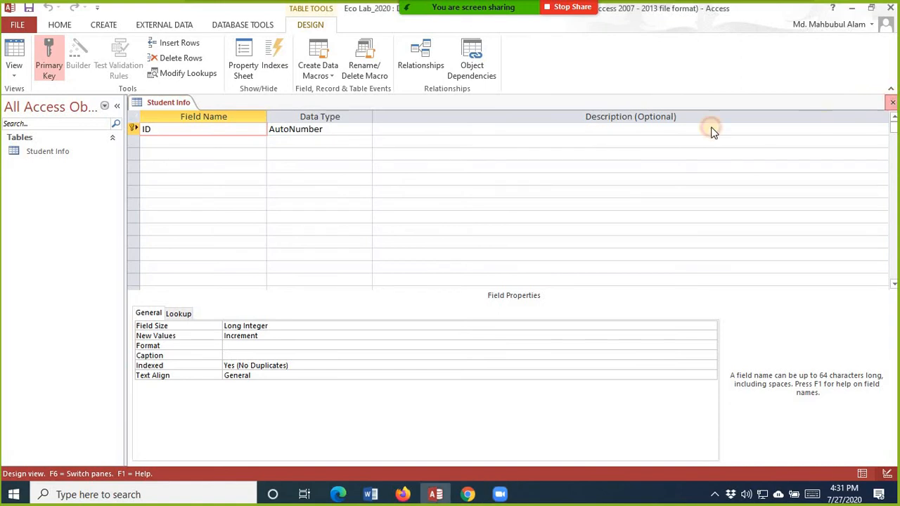
left_click(48, 155)
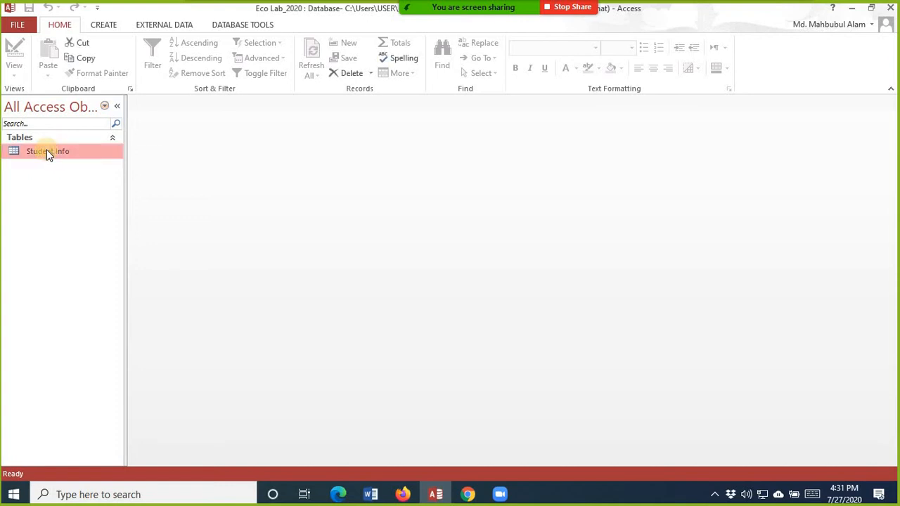
right_click(48, 154)
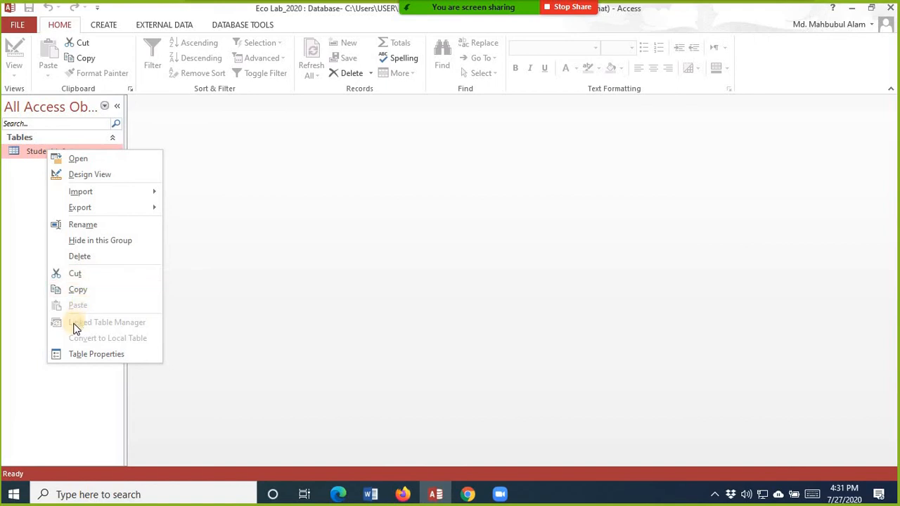
left_click(92, 227)
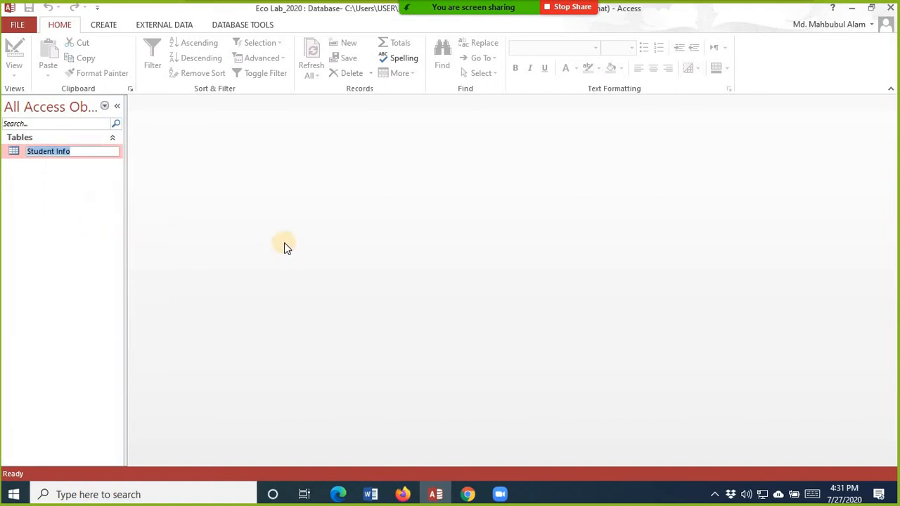
left_click(85, 189)
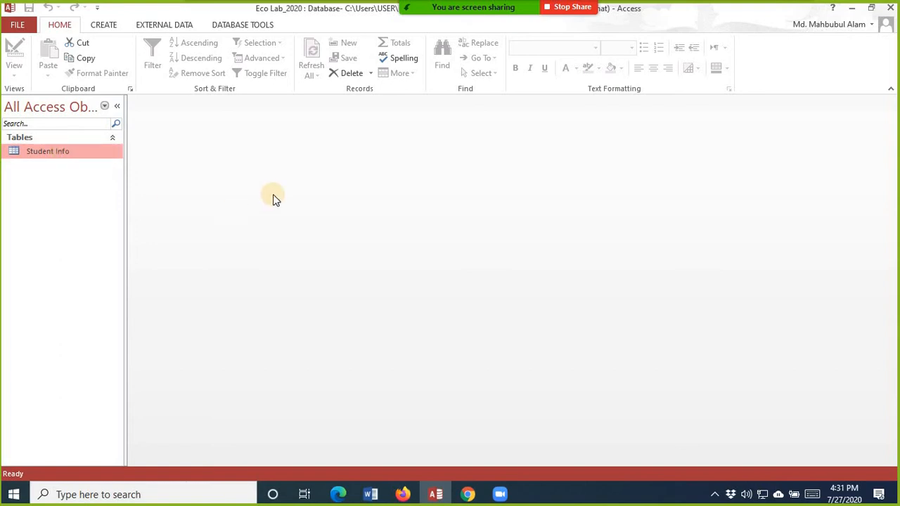
Step: Reopen the Student Info table and switch it to Design View
right_click(45, 156)
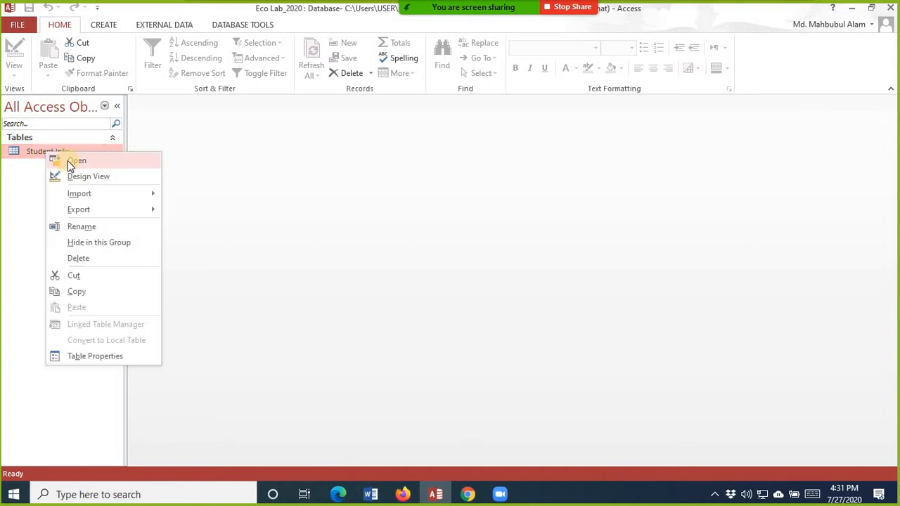
left_click(68, 161)
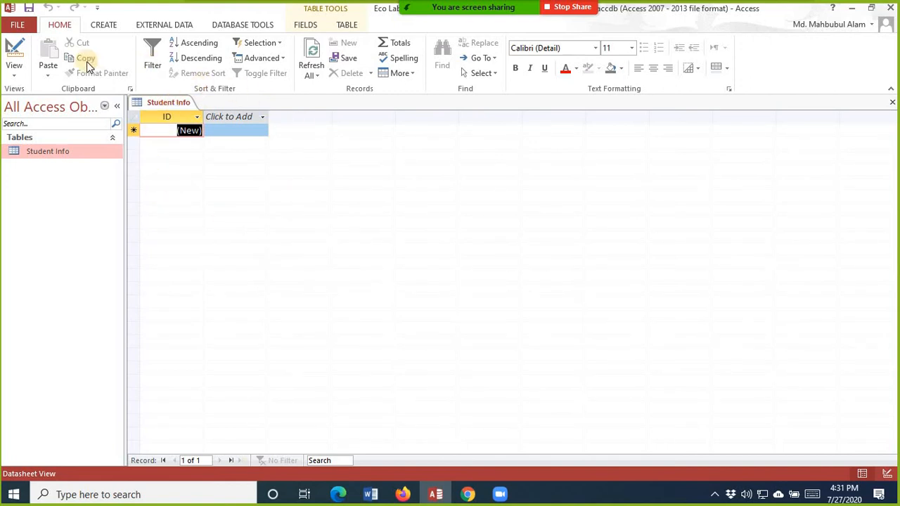
left_click(14, 68)
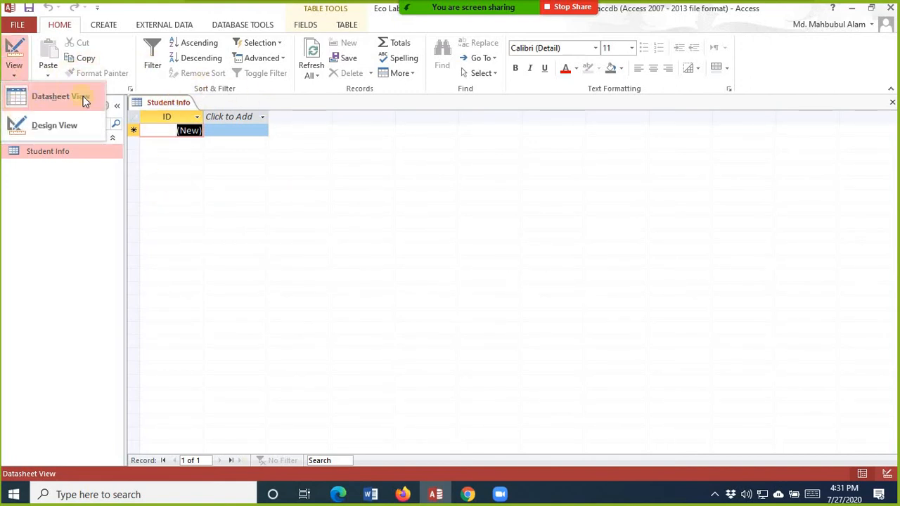
left_click(48, 125)
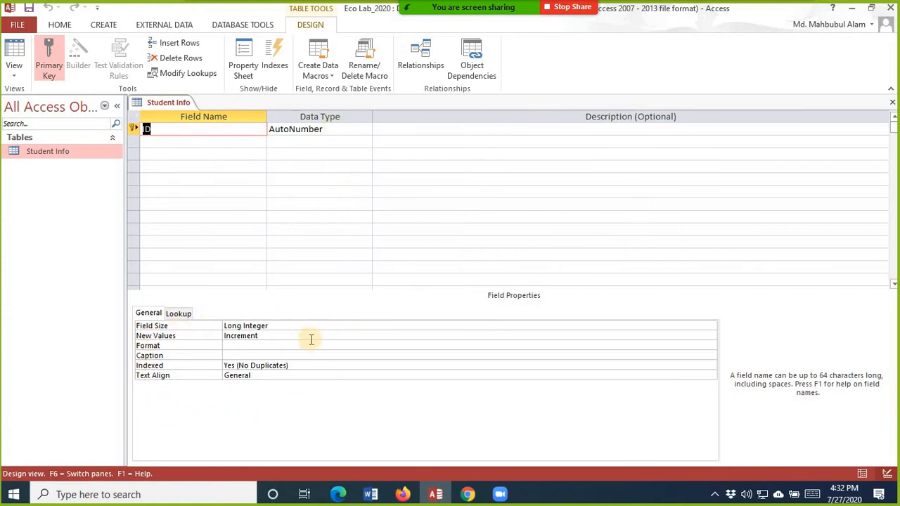
Step: Remove the primary key from the ID field so its Indexed property becomes No
left_click(401, 129)
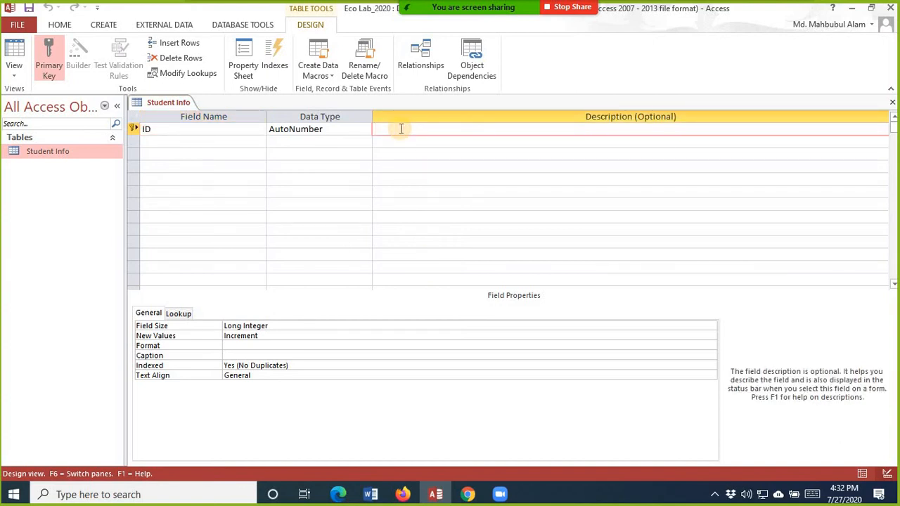
left_click(214, 129)
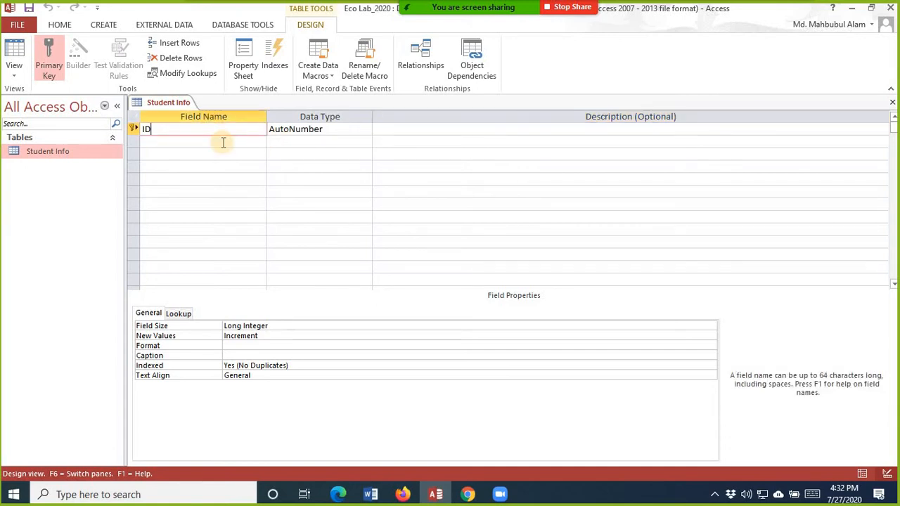
left_click(443, 128)
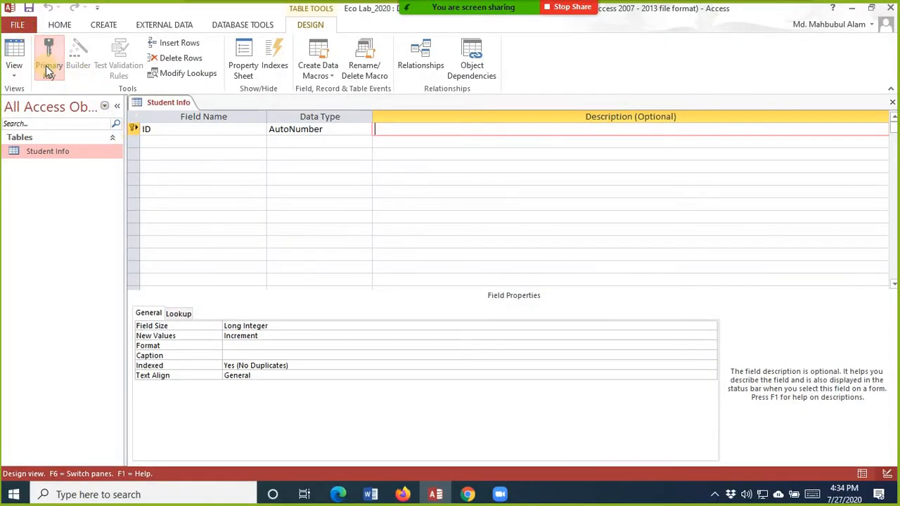
left_click(46, 67)
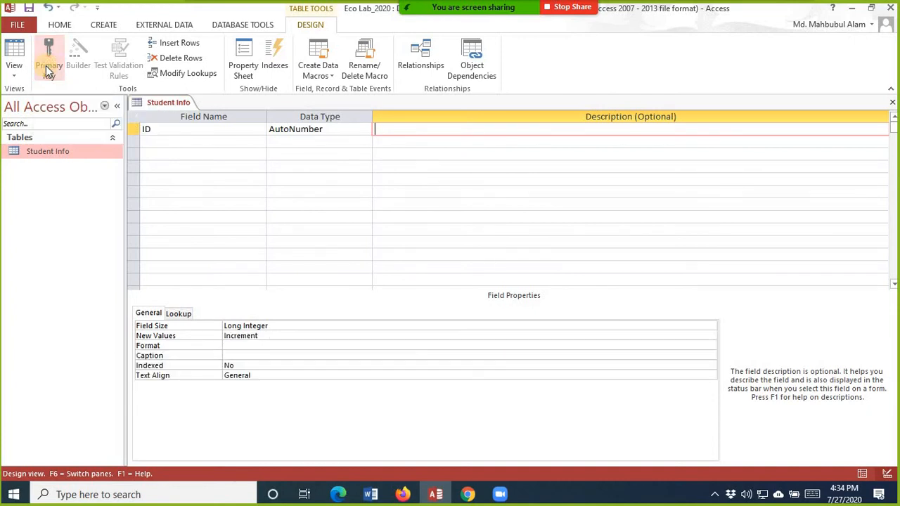
left_click(46, 67)
left_click(46, 65)
left_click(46, 65)
left_click(46, 66)
left_click(45, 65)
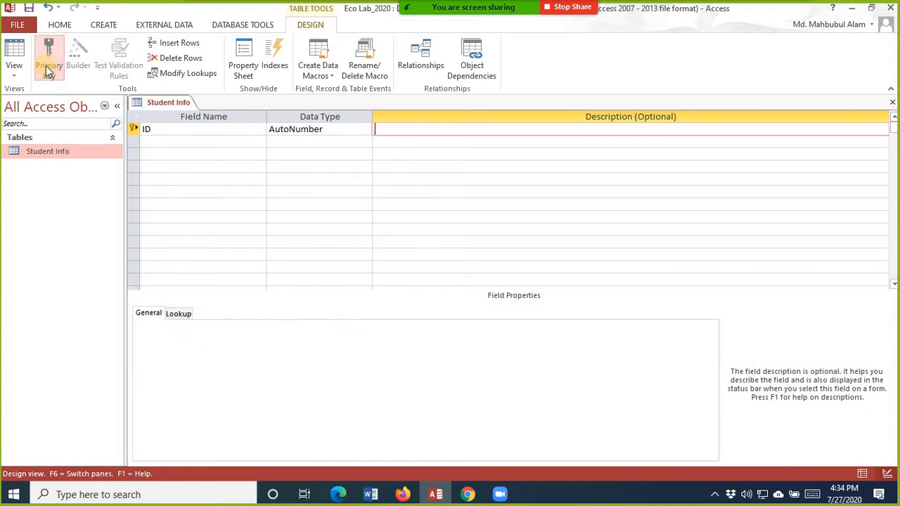
left_click(46, 65)
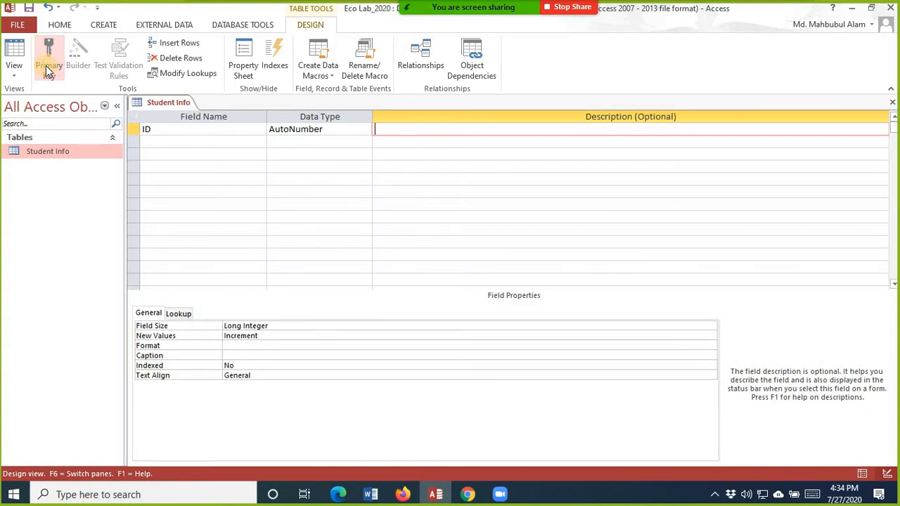
Step: Rename the first field from ID to Student_ID
left_click(169, 133)
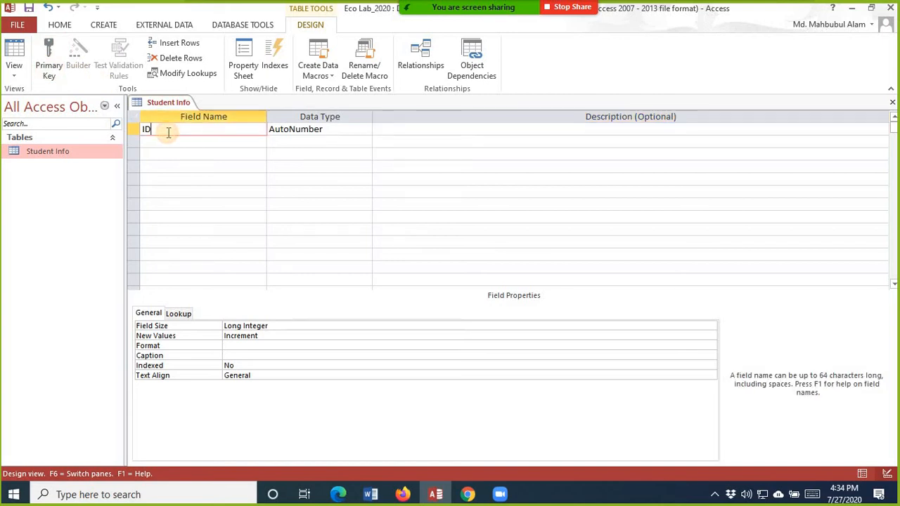
key("BackSpace")
key("BackSpace")
type("StudentID")
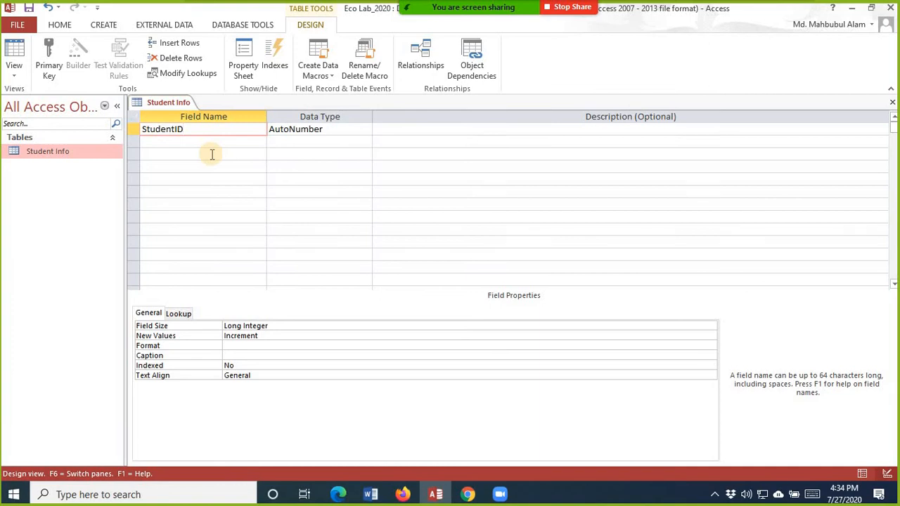
key("BackSpace")
key("BackSpace")
type("ID")
key("Left")
key("Left")
key("Left")
key("Left")
key("Left")
key("Right")
key("Right")
key("Right")
key("Right")
key("Right")
key("Right")
key("Right")
Step: Correct the field name Student_ID to StudentID, leaving it an AutoNumber field
left_click(211, 132)
key("BackSpace")
key("BackSpace")
type("ID")
key("BackSpace")
key("BackSpace")
type("_ID")
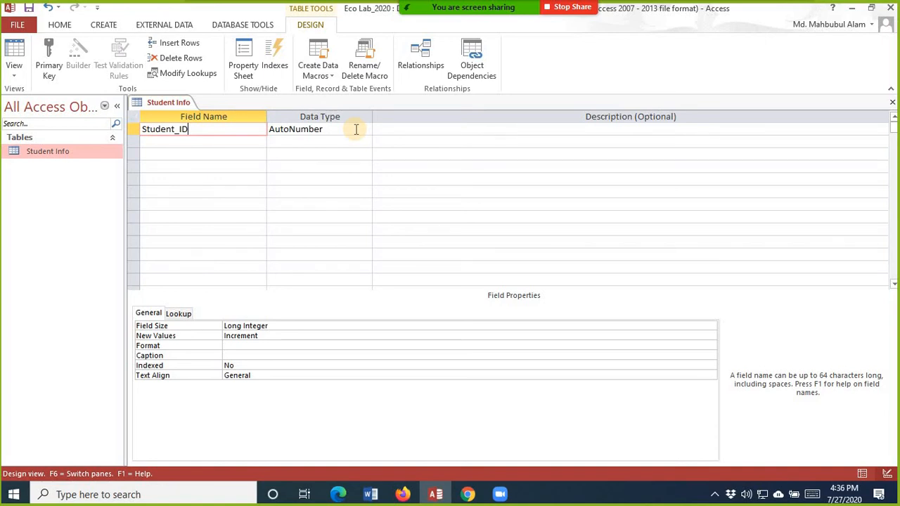
key("BackSpace")
key("BackSpace")
type("I")
key("BackSpace")
key("BackSpace")
type("ID")
key("Down")
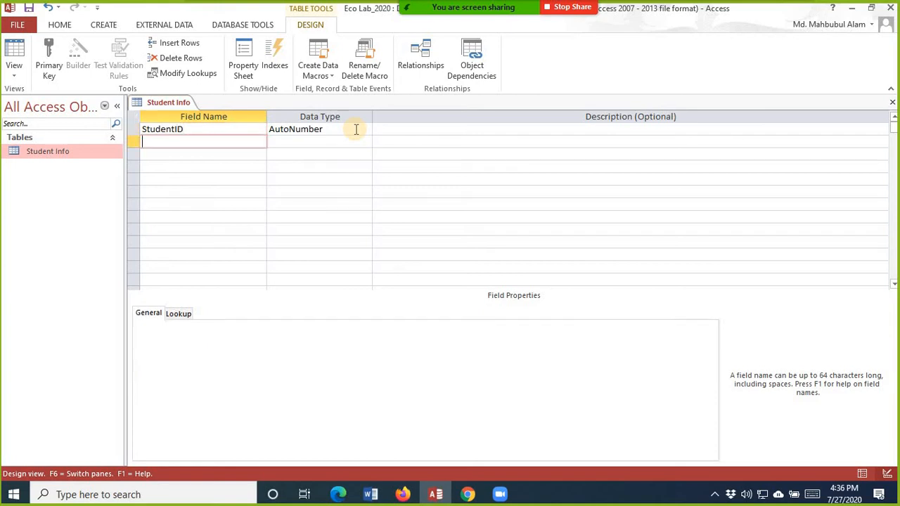
Step: Add FirstName, LastName and Gender as Short Text fields below StudentID
type("FirstN")
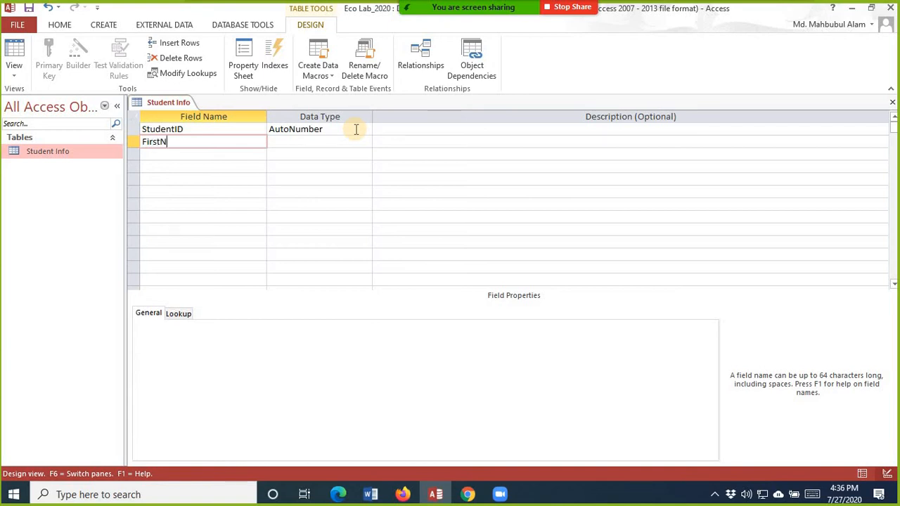
type("ame")
key("BackSpace")
key("BackSpace")
key("BackSpace")
key("BackSpace")
key("BackSpace")
key("BackSpace")
key("BackSpace")
key("BackSpace")
type("irstName")
key("Down")
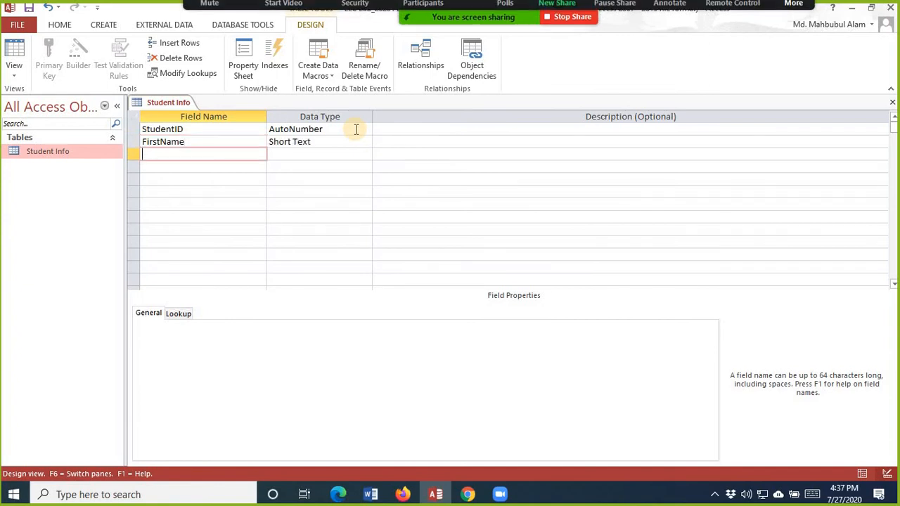
type("F")
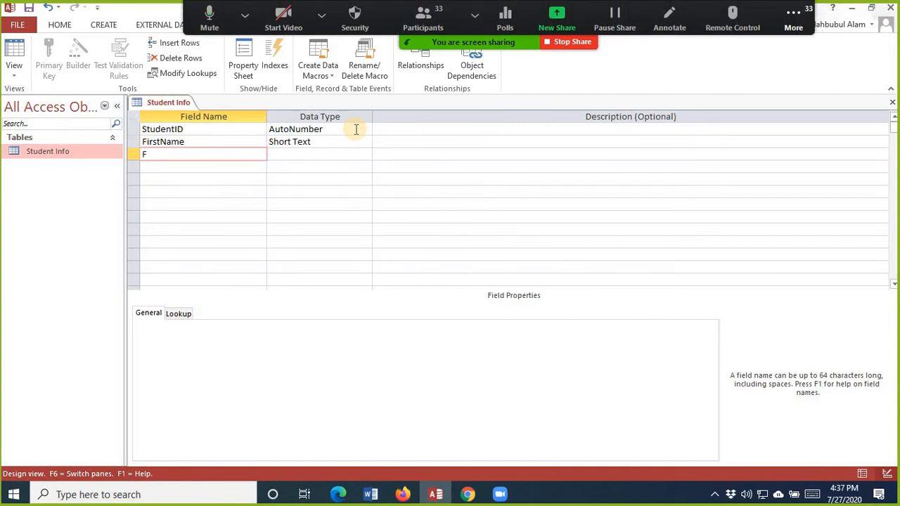
type("amilyName")
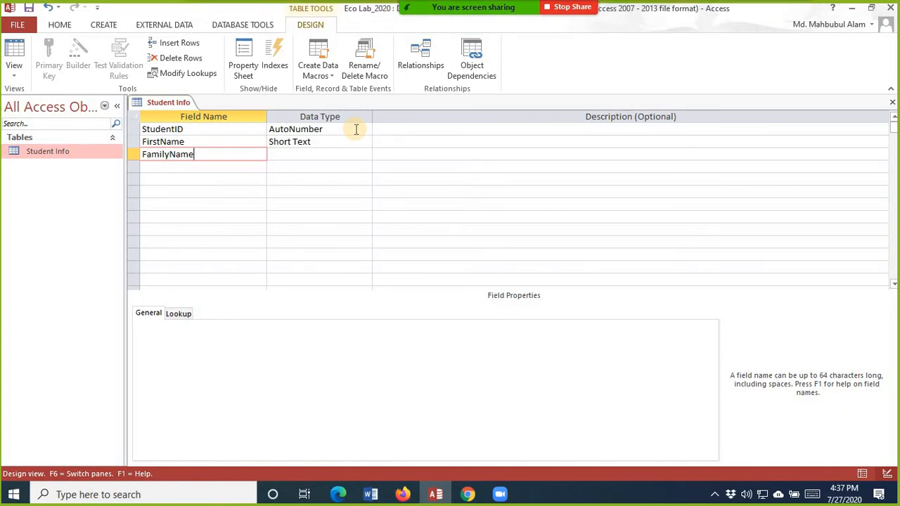
key("BackSpace")
key("BackSpace")
key("BackSpace")
key("BackSpace")
key("BackSpace")
key("BackSpace")
key("BackSpace")
key("BackSpace")
key("BackSpace")
key("BackSpace")
type("LastName")
key("Down")
type("Age")
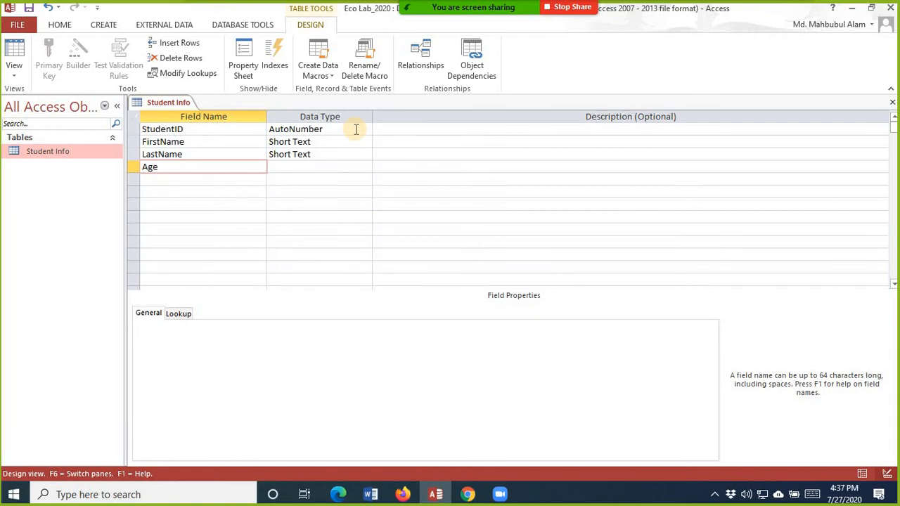
key("BackSpace")
key("BackSpace")
key("BackSpace")
type("Gender")
key("Down")
Step: Add PhoneNo and District as further Short Text fields
type("Age")
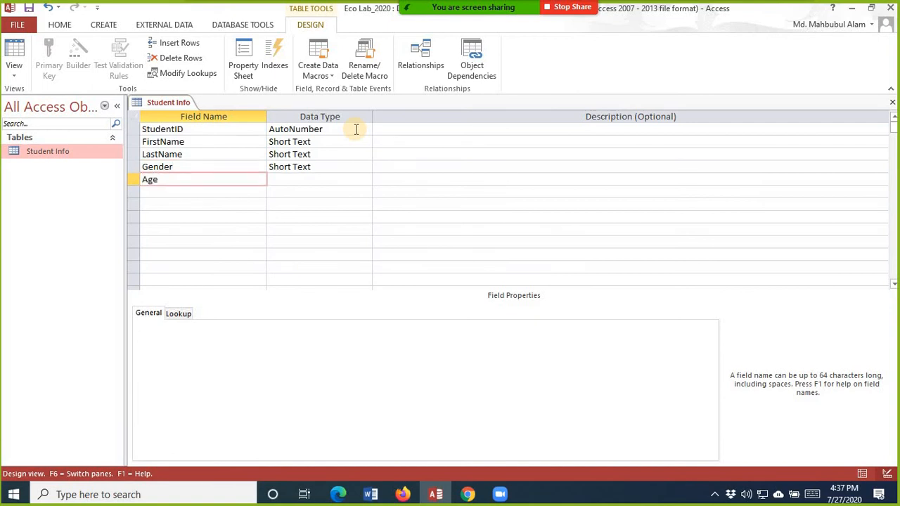
key("BackSpace")
key("BackSpace")
key("BackSpace")
type("Contact")
key("BackSpace")
key("BackSpace")
key("BackSpace")
key("BackSpace")
key("BackSpace")
key("BackSpace")
key("BackSpace")
type("PhoneNo")
key("Down")
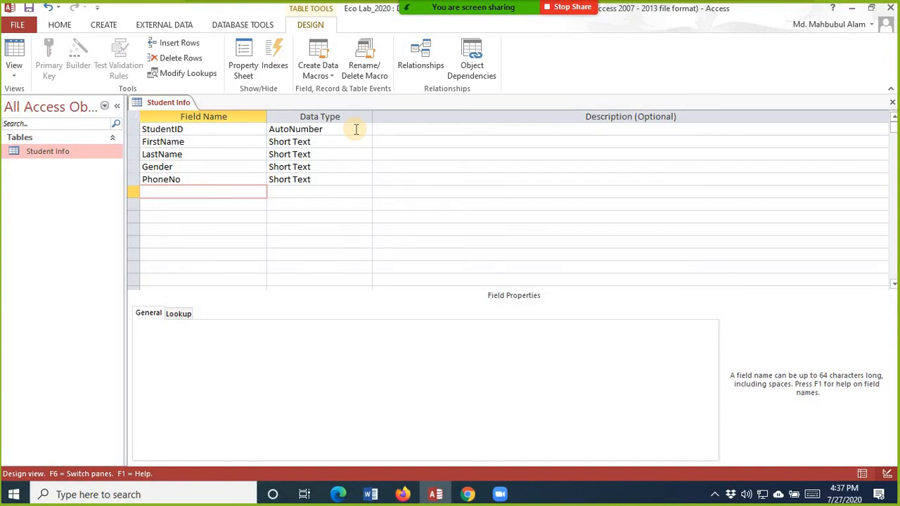
type("District")
key("Tab")
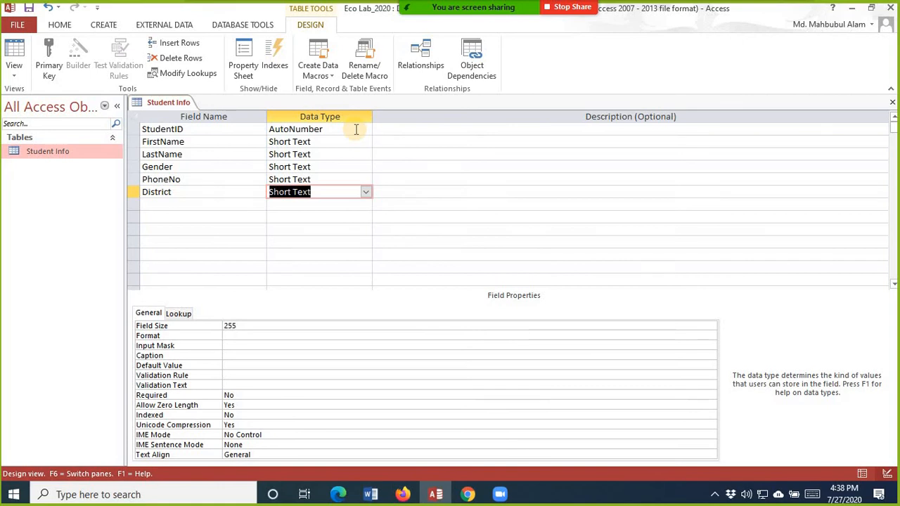
key("shift+Tab")
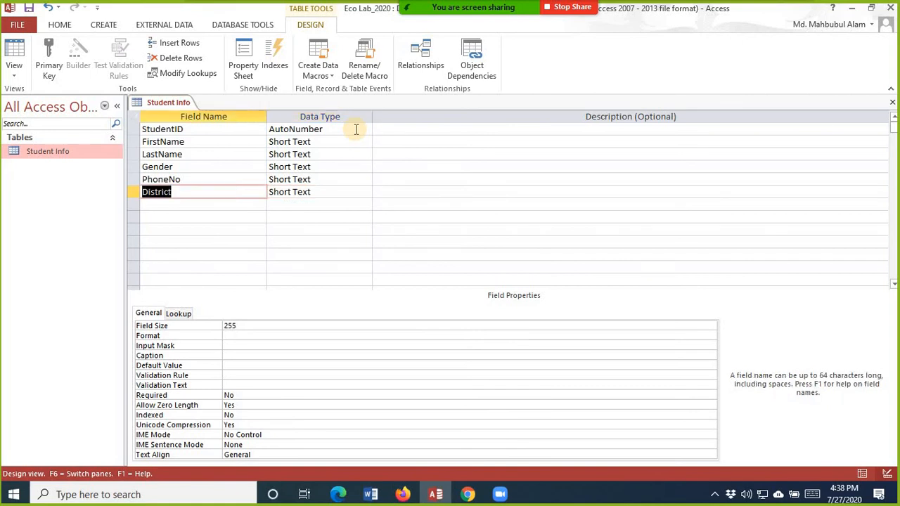
key("Tab")
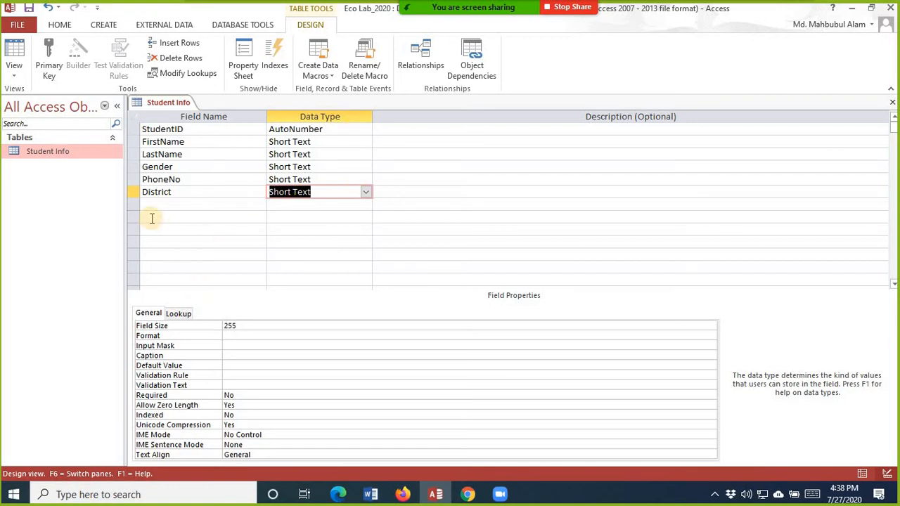
Step: Insert a new Age field row between Gender and PhoneNo
left_click(133, 167)
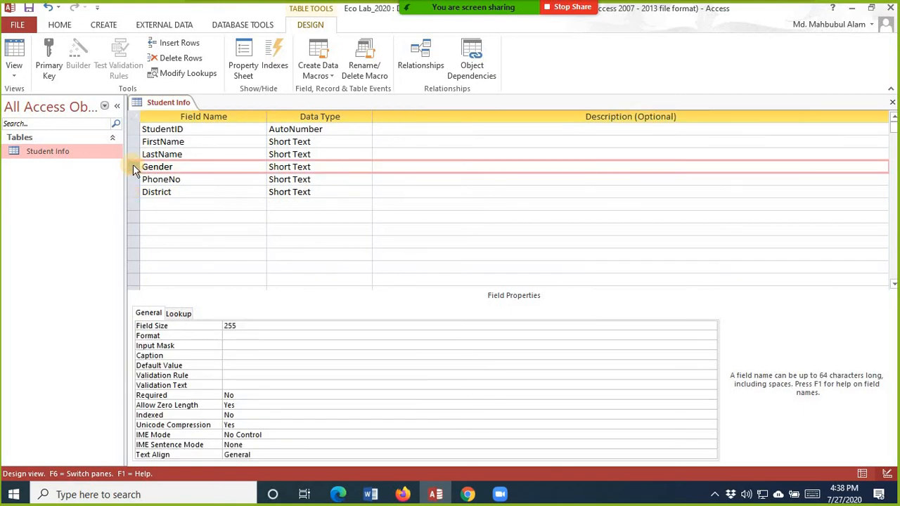
right_click(133, 167)
left_click(134, 142)
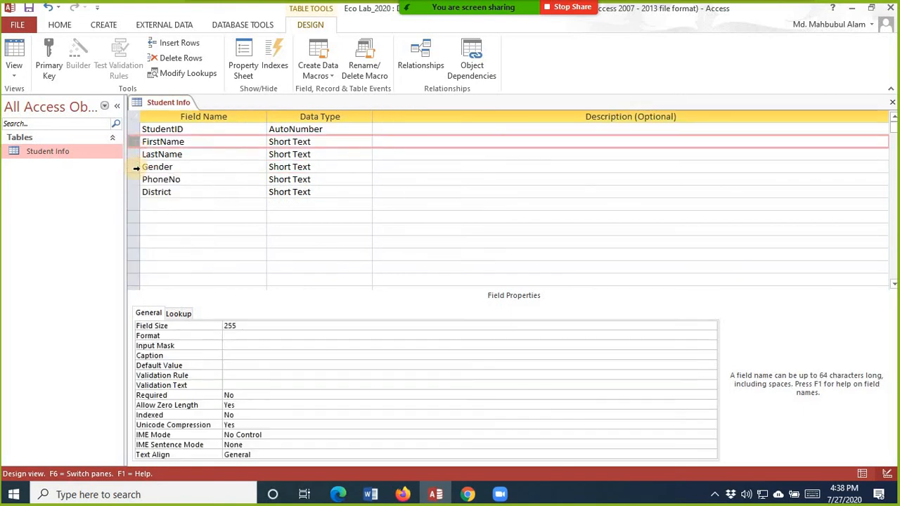
left_click(134, 180)
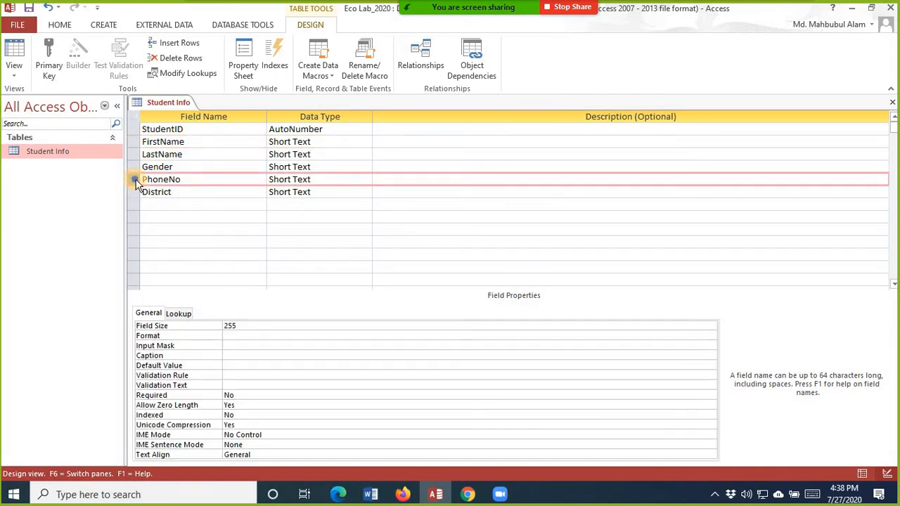
right_click(136, 181)
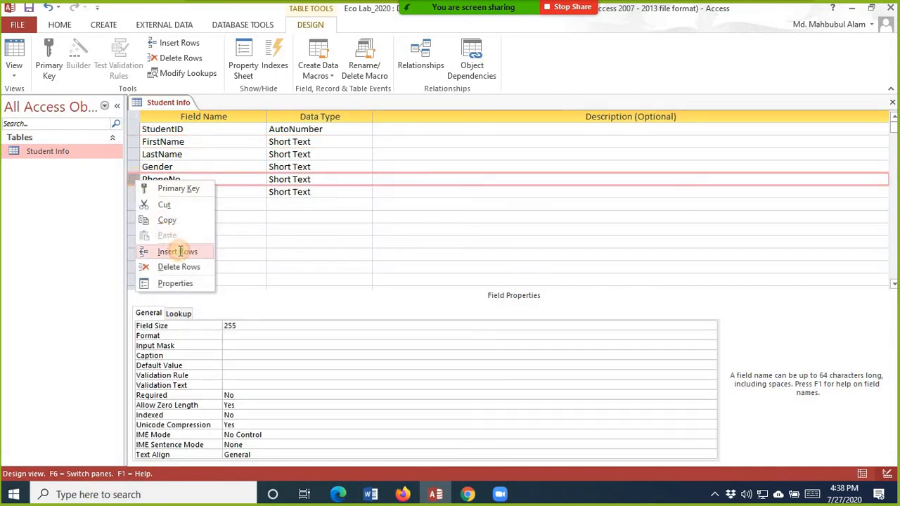
left_click(180, 252)
left_click(166, 180)
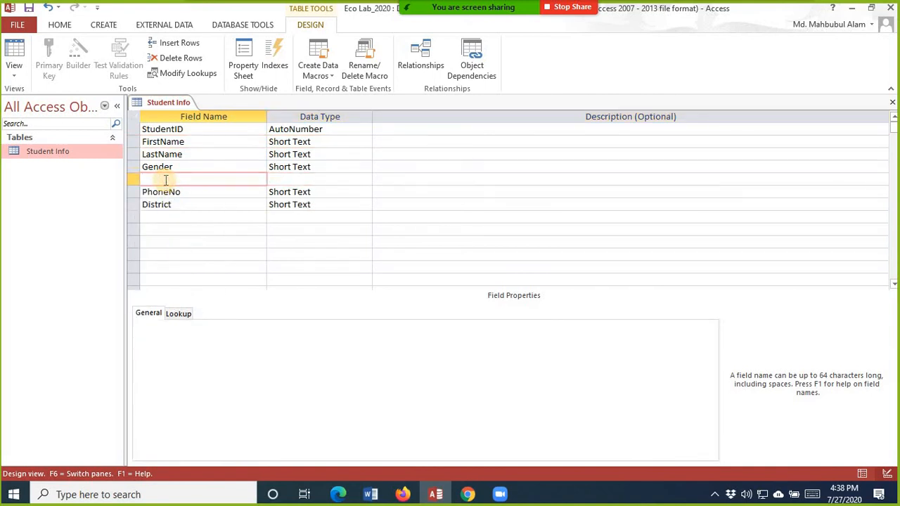
type("Age")
key("Tab")
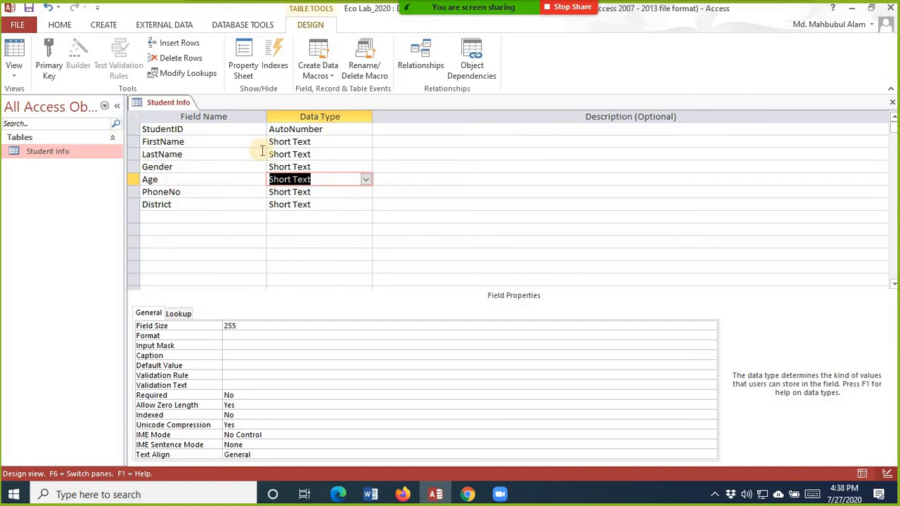
left_click(362, 129)
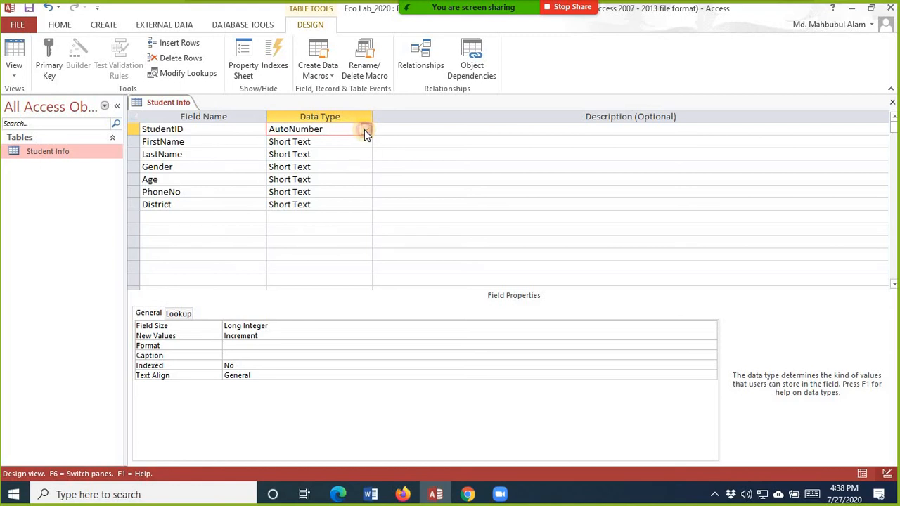
Step: Change StudentID's data type from AutoNumber to Number, giving it a Long Integer field size
left_click(365, 130)
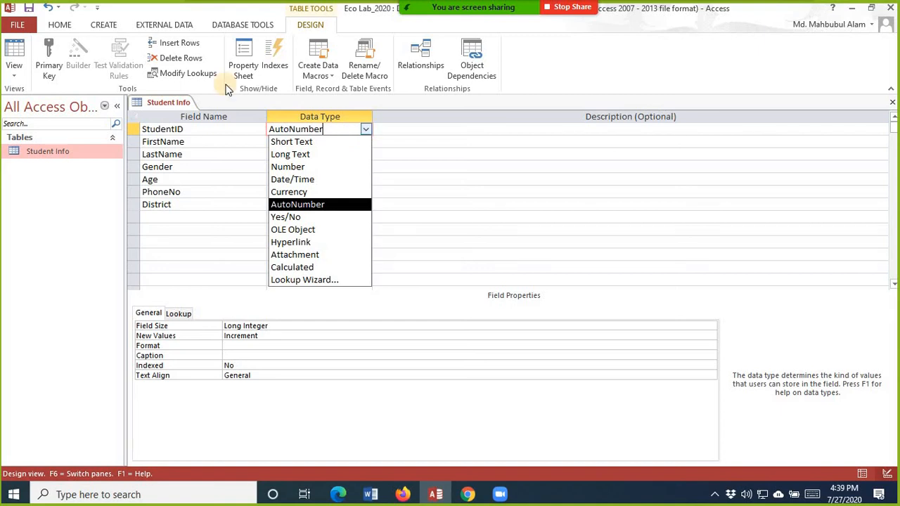
left_click(300, 171)
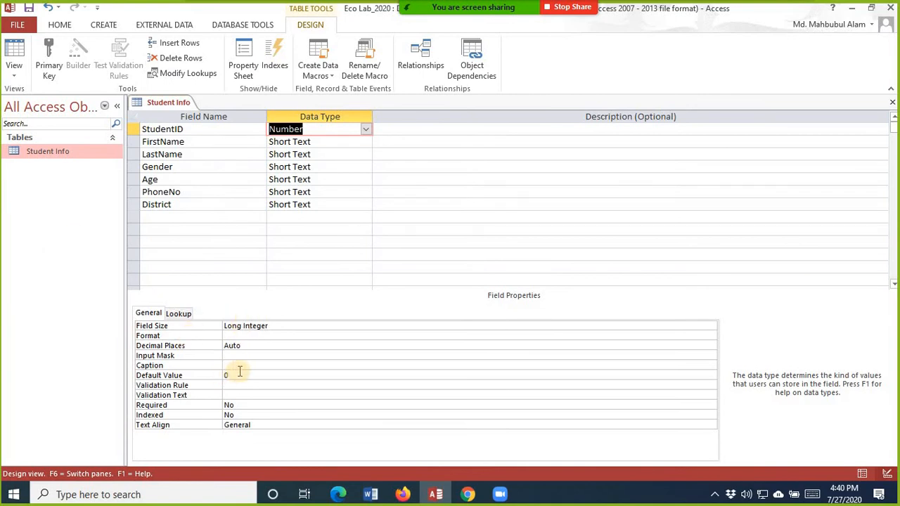
Step: Save the Student Info table, switch to Datasheet View and place the cursor in the first record
left_click(14, 70)
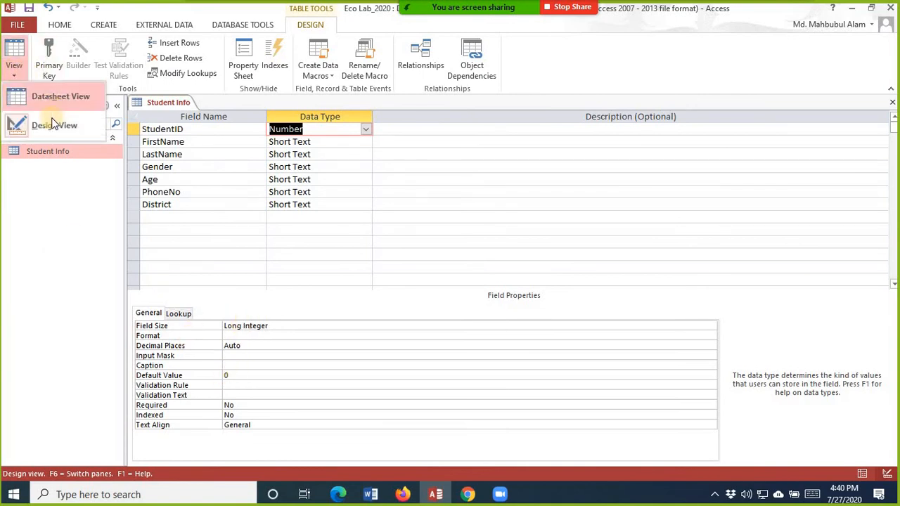
left_click(58, 97)
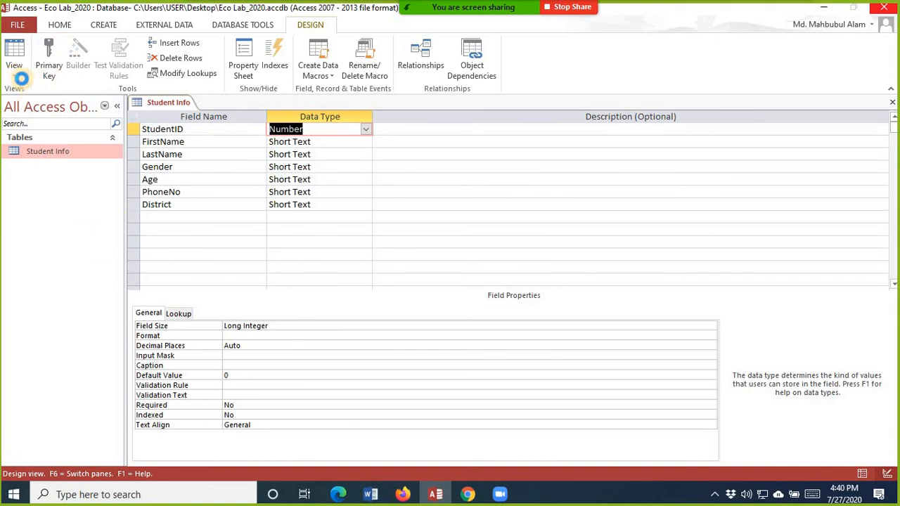
left_click(16, 72)
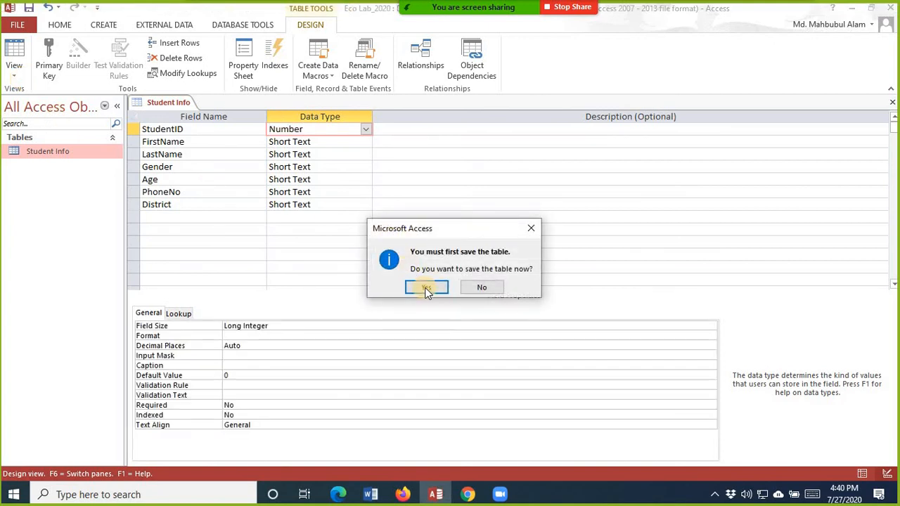
left_click(426, 289)
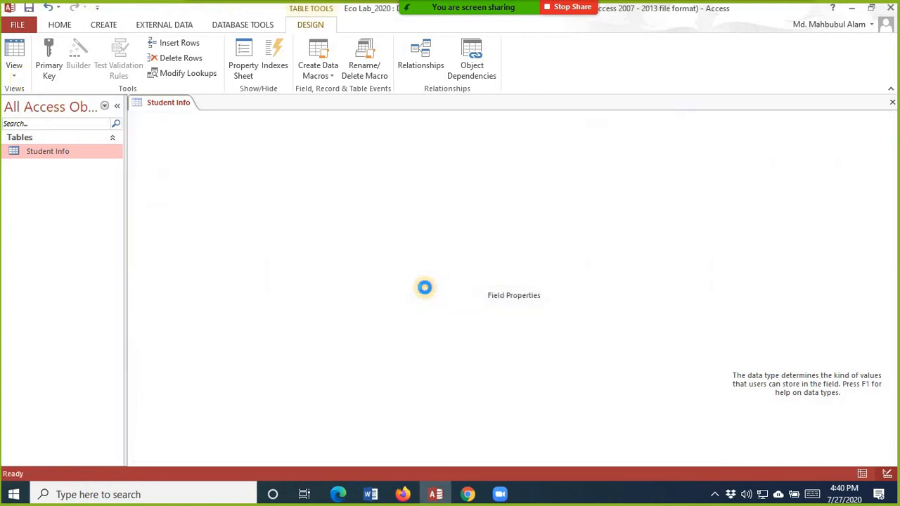
left_click(243, 134)
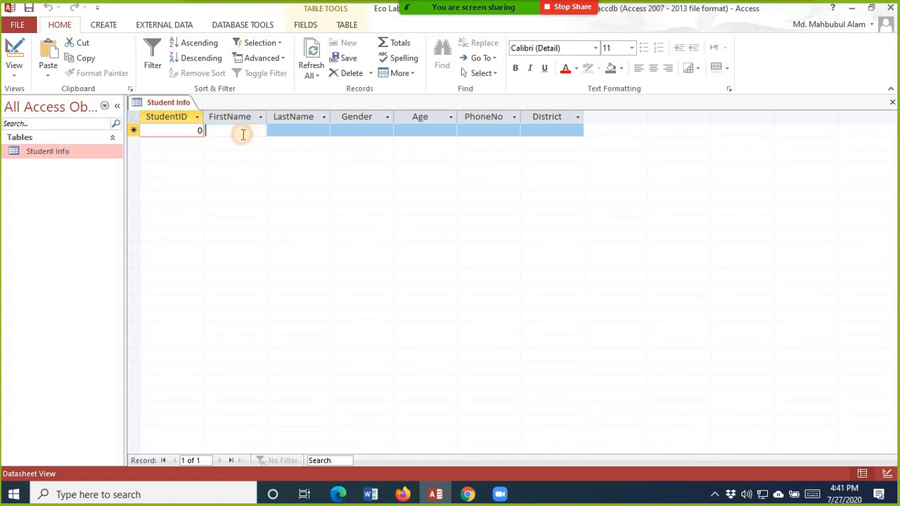
Step: Try replacing the first record's default StudentID of 0 with a typed number such as 12
left_click(200, 129)
left_click_drag(201, 130, 214, 131)
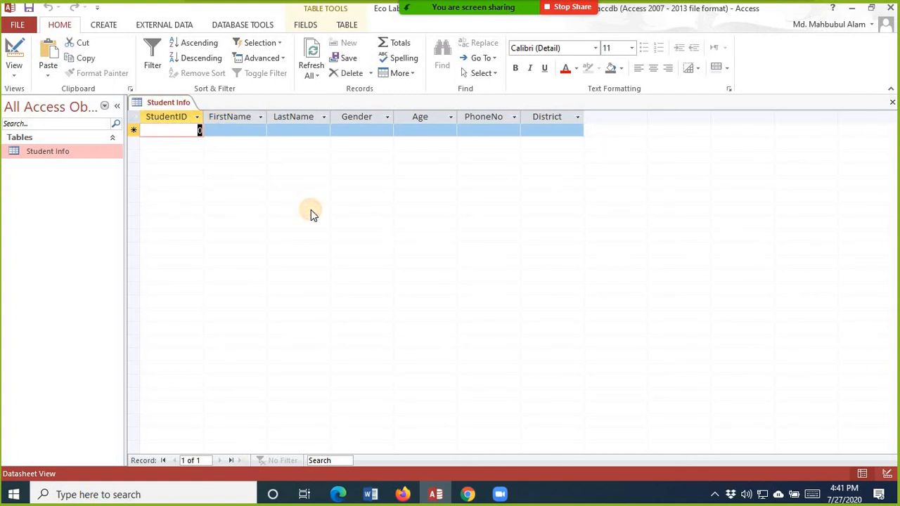
key("Tab")
left_click(192, 130)
left_click_drag(171, 131, 392, 137)
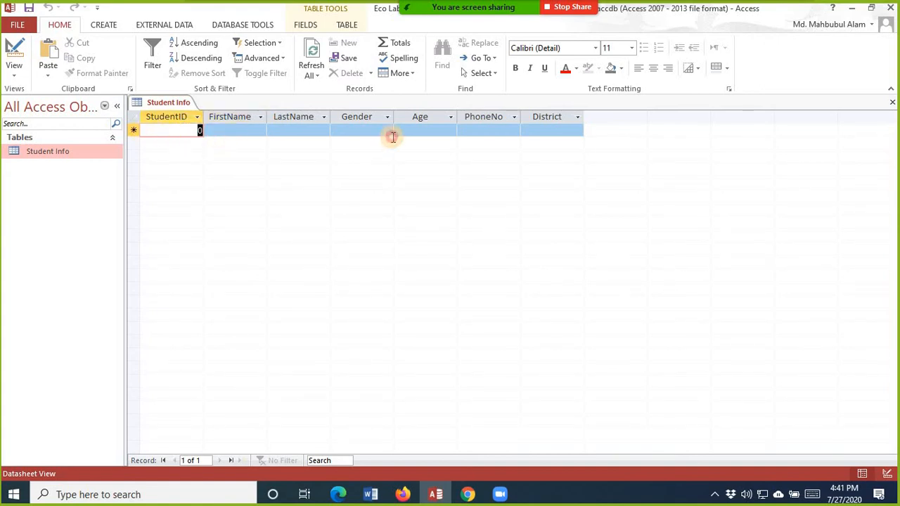
type("12")
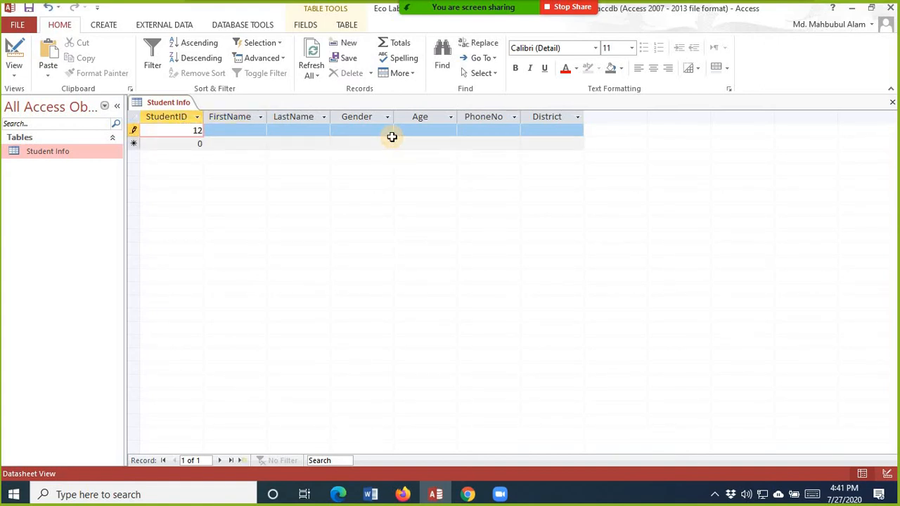
key("BackSpace")
type("0")
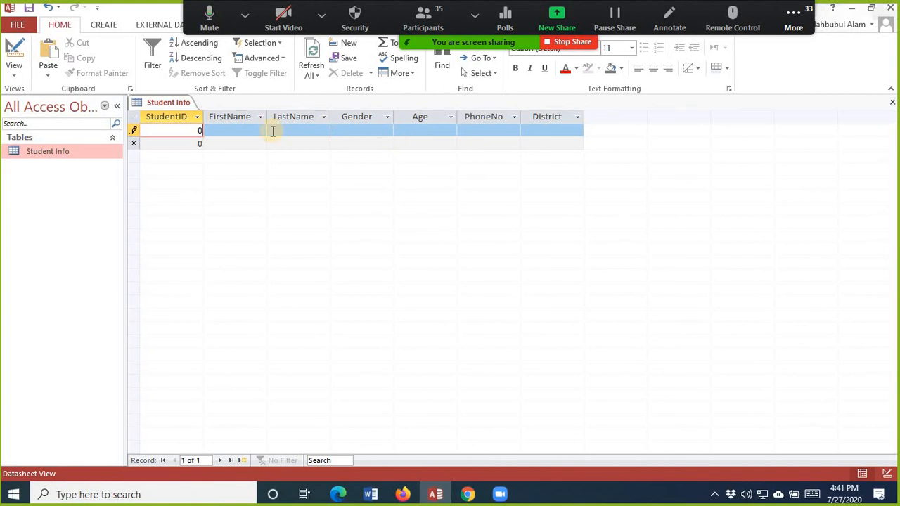
Step: In Design View, keep StudentID as Number and delete its Default Value of 0
left_click(13, 71)
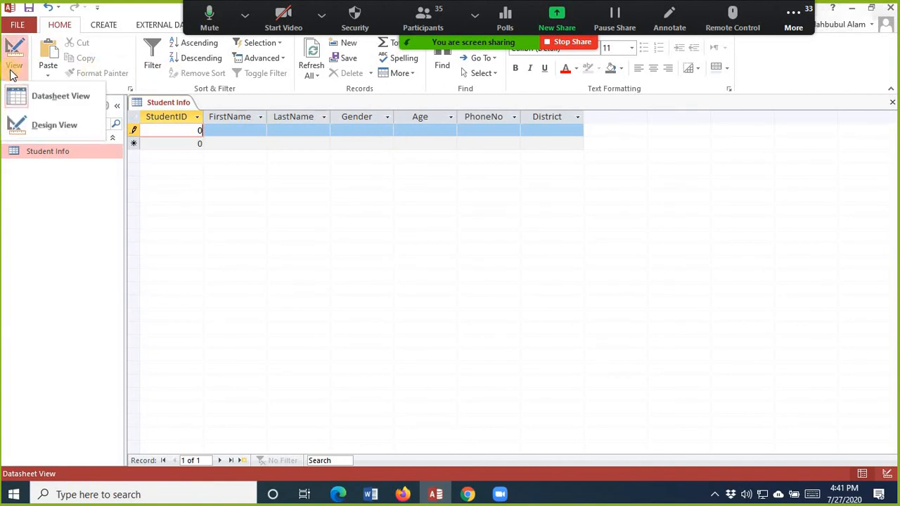
left_click(57, 126)
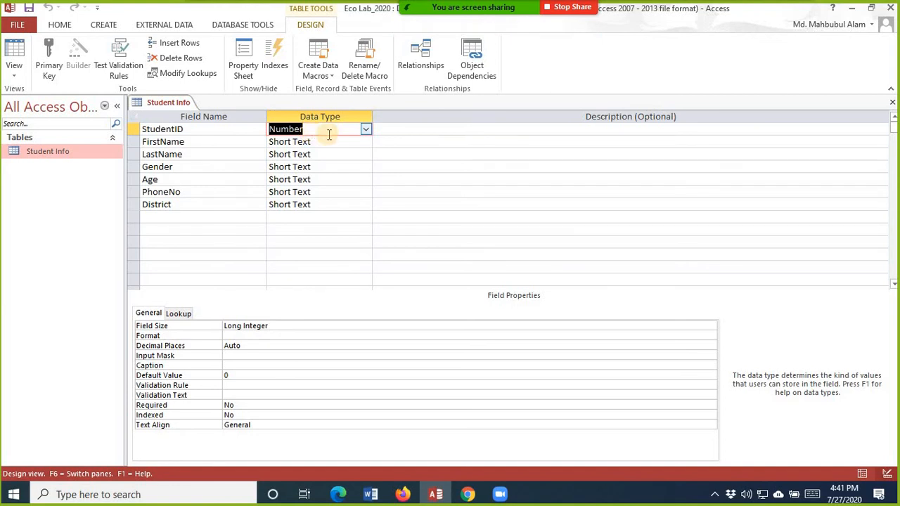
left_click(365, 128)
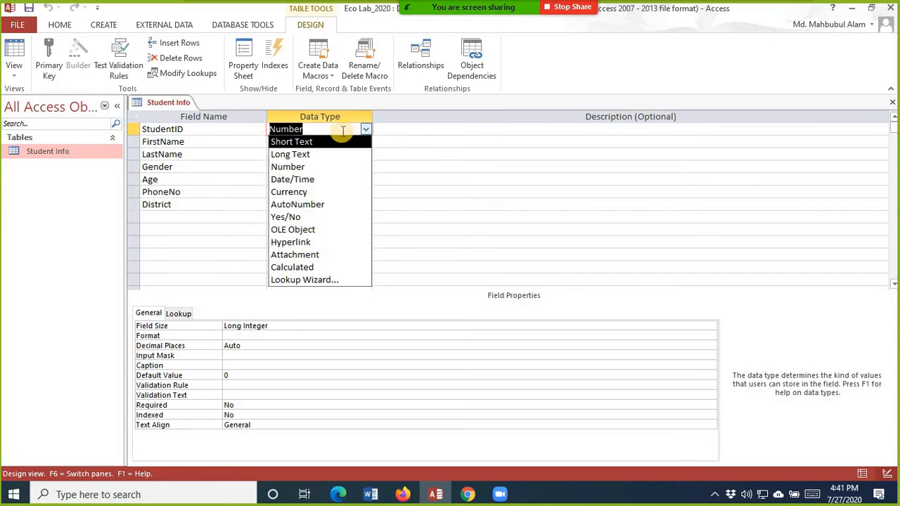
left_click(241, 376)
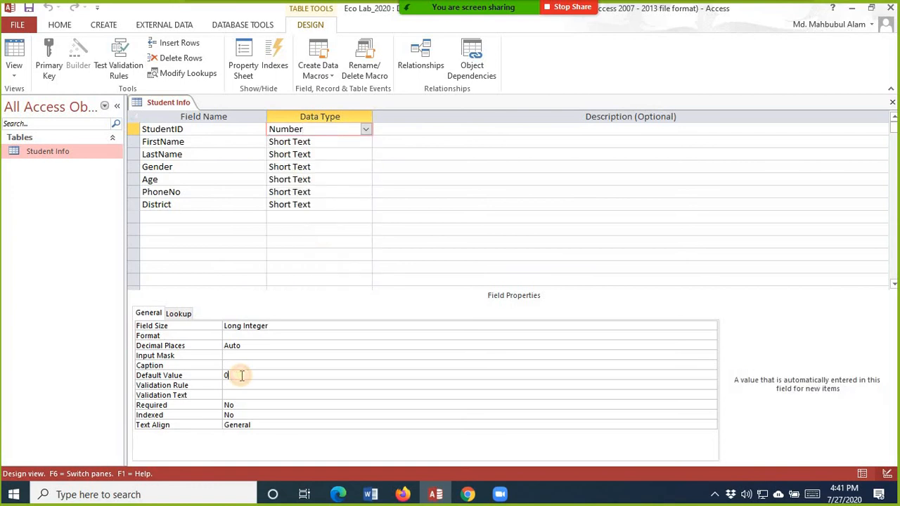
left_click_drag(242, 375, 125, 378)
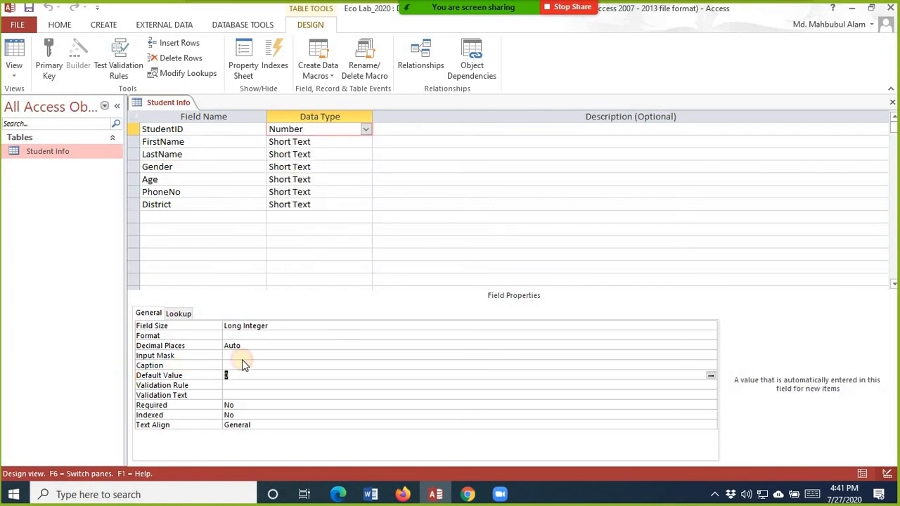
left_click_drag(246, 374, 112, 382)
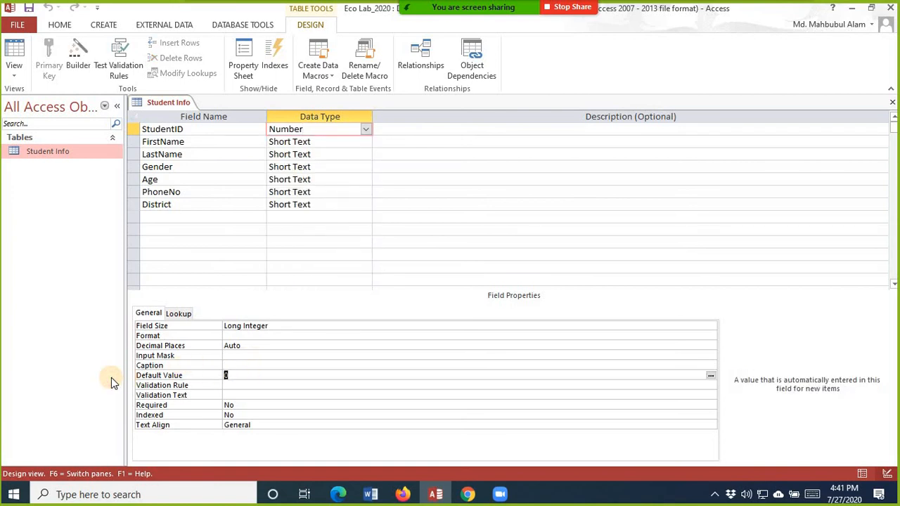
key("Delete")
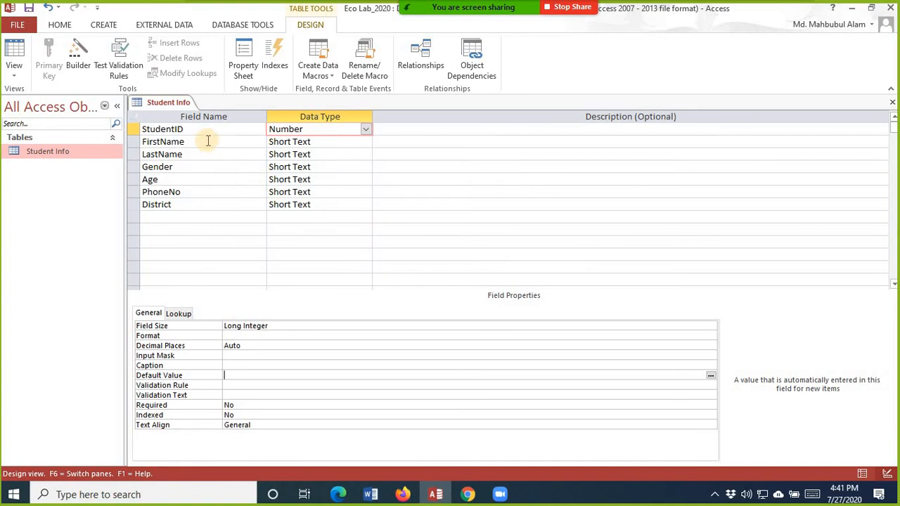
Step: Check FirstName's field size of 255 and switch its data type to Long Text
left_click(344, 141)
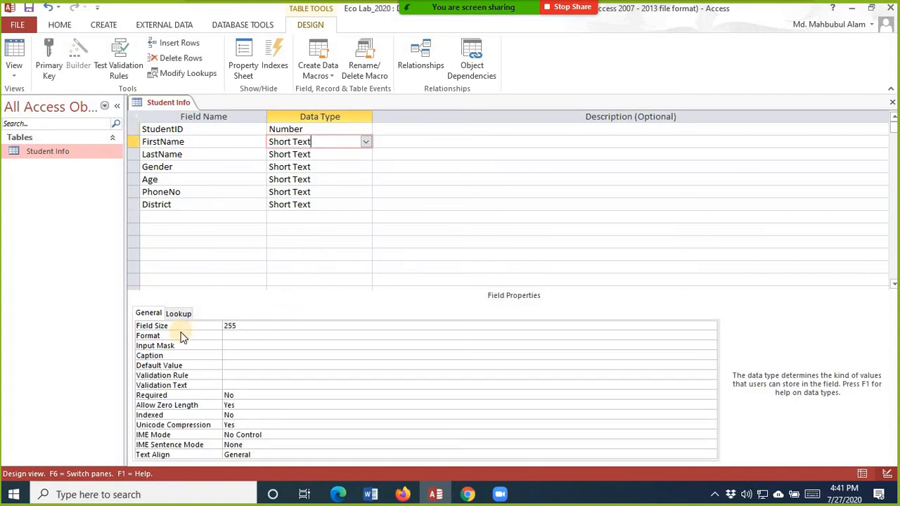
left_click(282, 325)
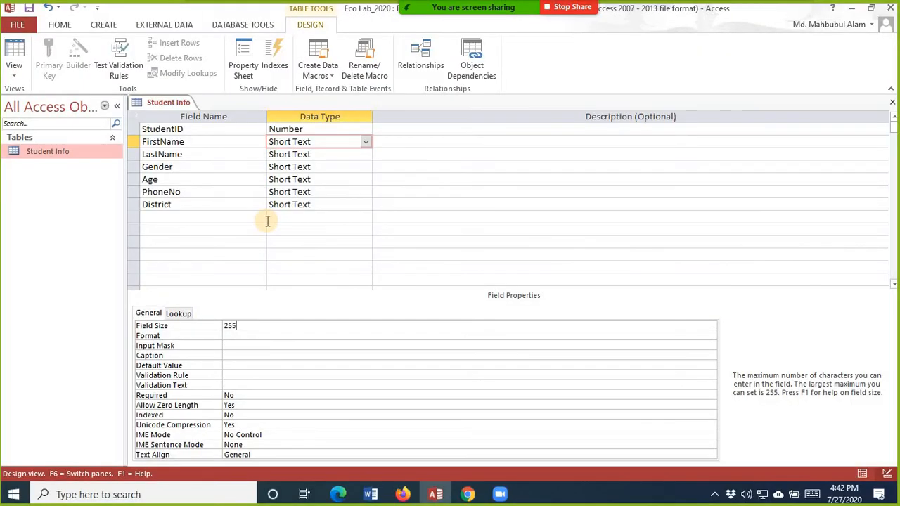
left_click(366, 143)
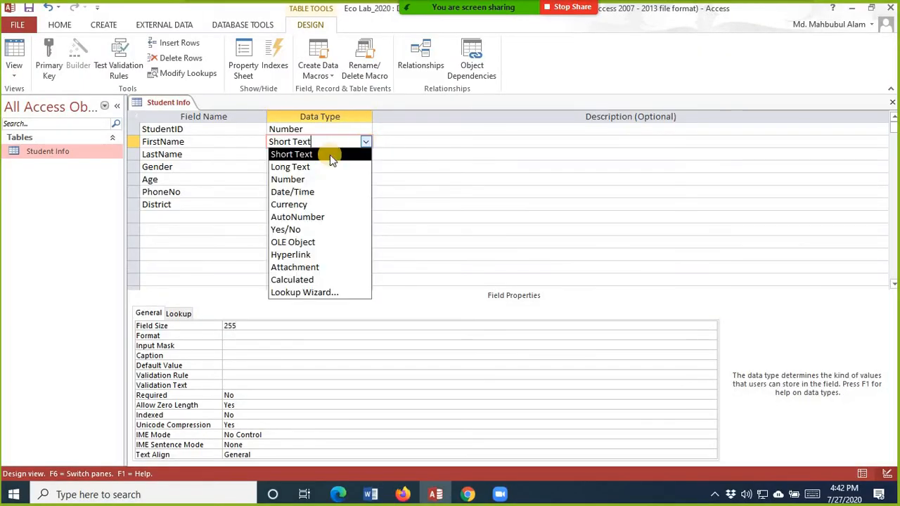
left_click(316, 166)
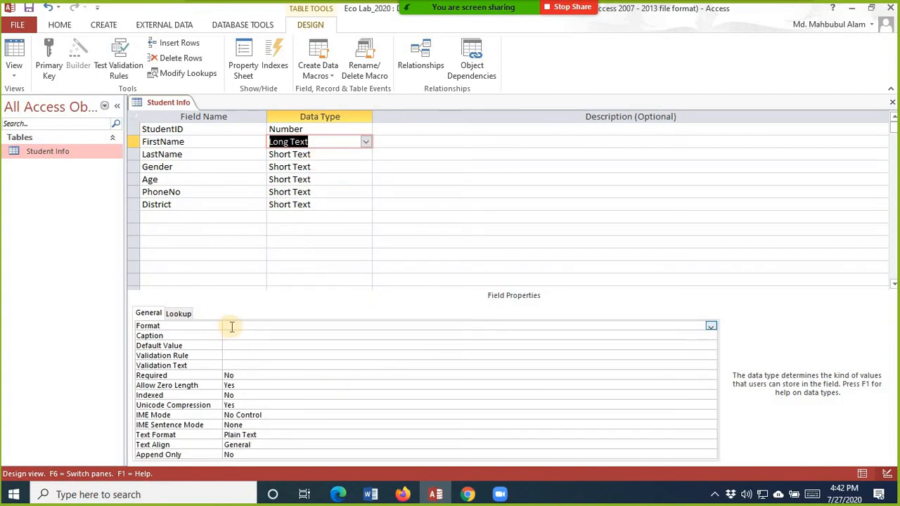
Step: Inspect FirstName's Format property and its empty list of format choices
left_click(711, 327)
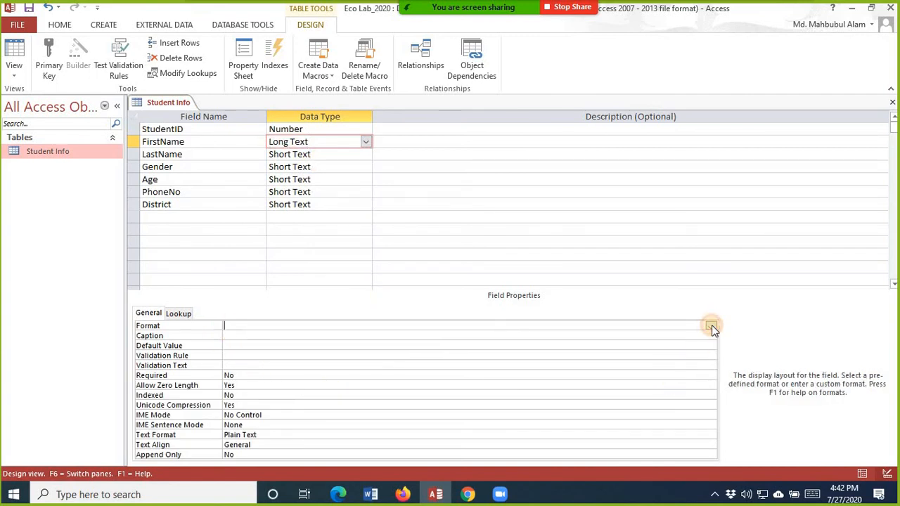
left_click(276, 325)
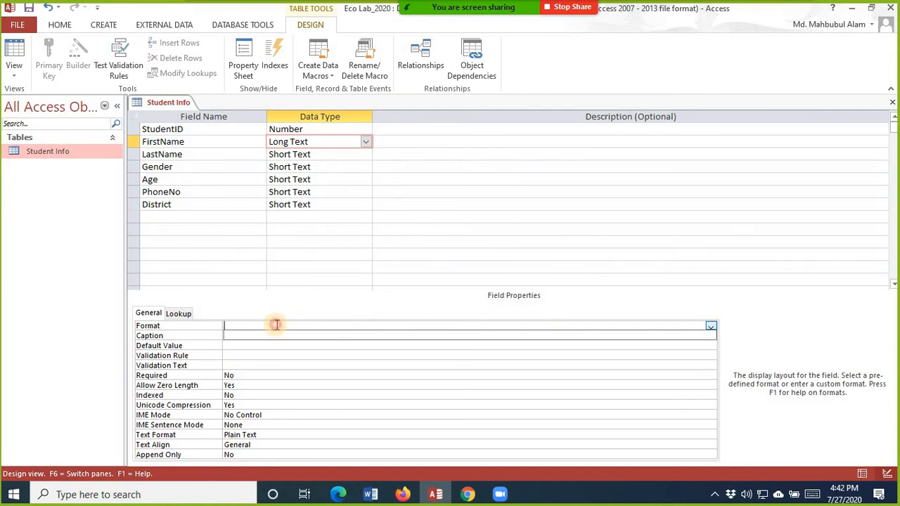
left_click(233, 325)
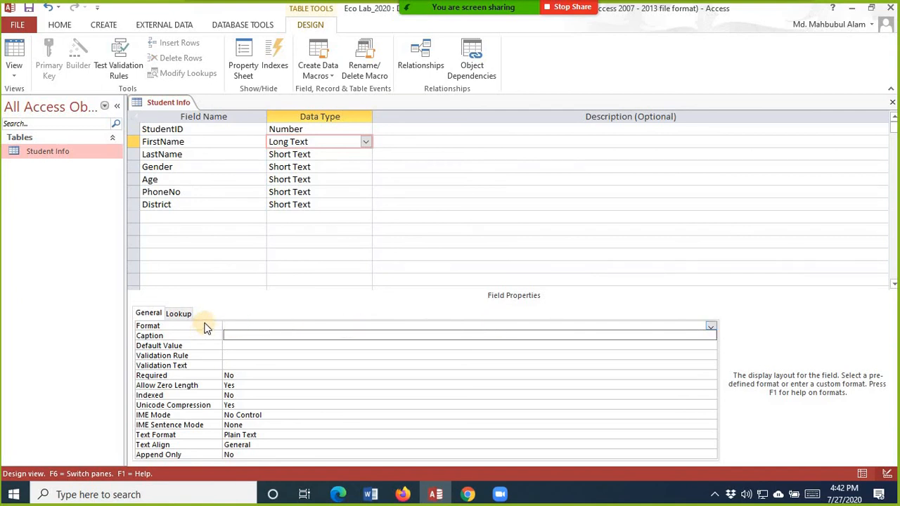
left_click(714, 326)
left_click(714, 326)
left_click(370, 143)
Step: Set FirstName back to Short Text and type a description saying it is the student's given name
left_click(366, 142)
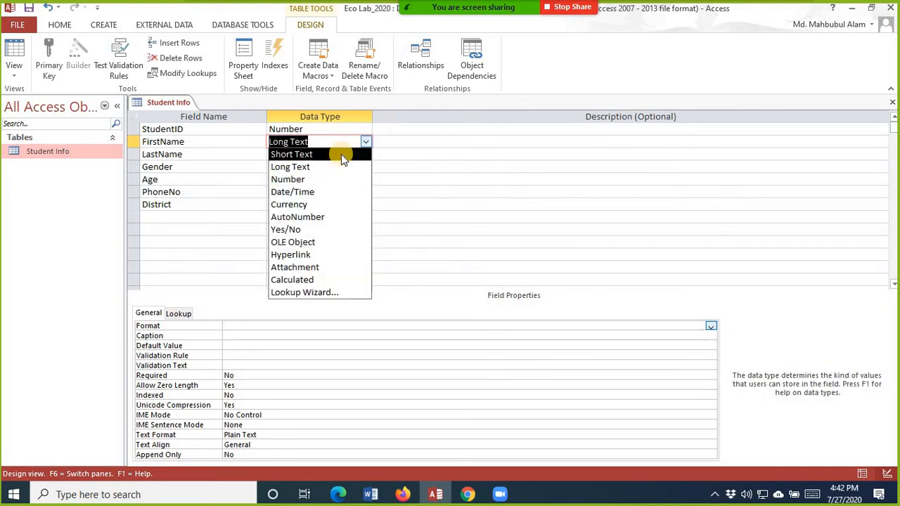
left_click(341, 154)
left_click(386, 141)
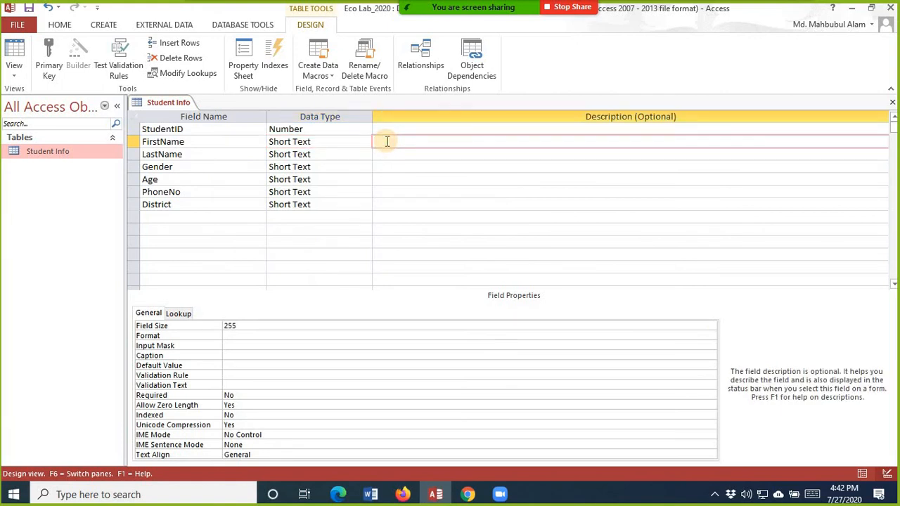
type("First Name is the given man")
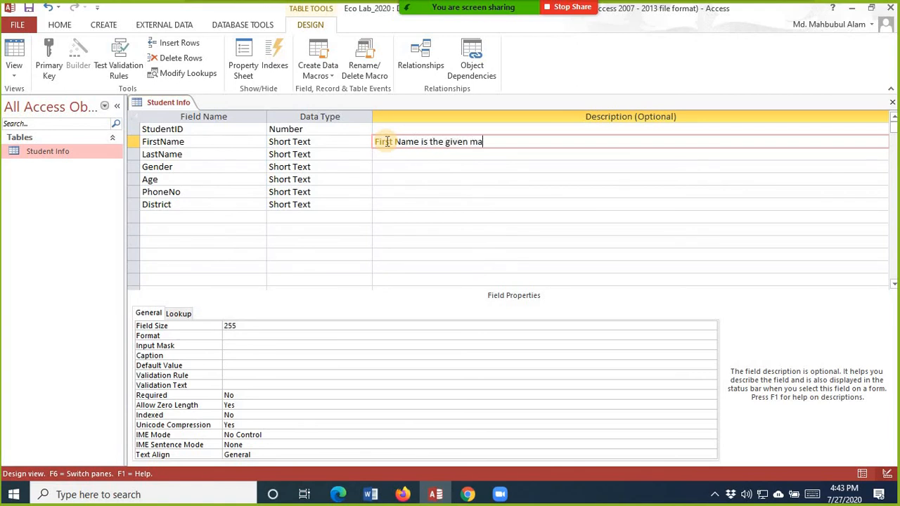
key("BackSpace")
key("BackSpace")
key("BackSpace")
type("name of the student.")
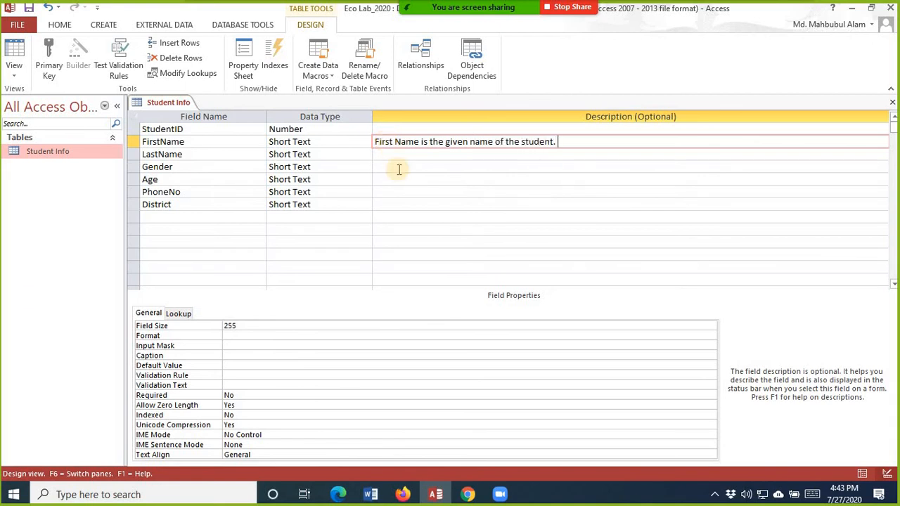
left_click(596, 180)
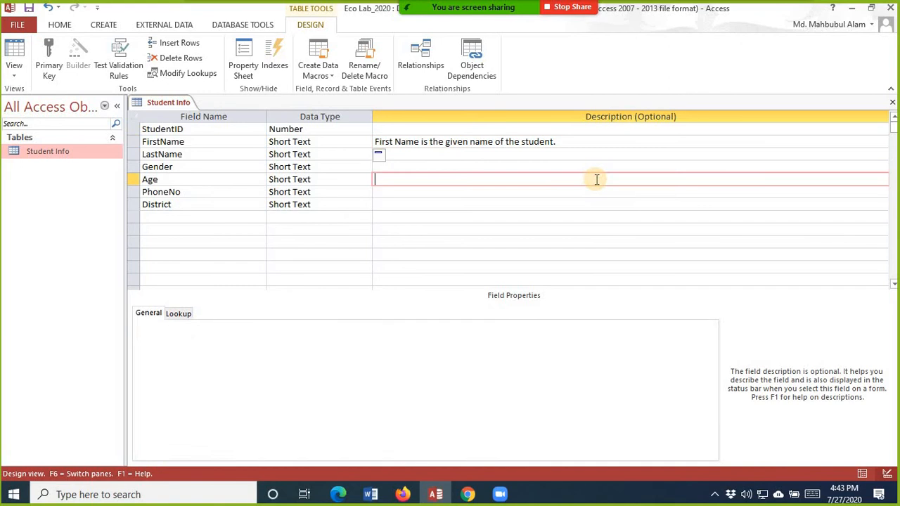
Step: Fix the description to read 'FirstName is the given name of the student.'
left_click(425, 143)
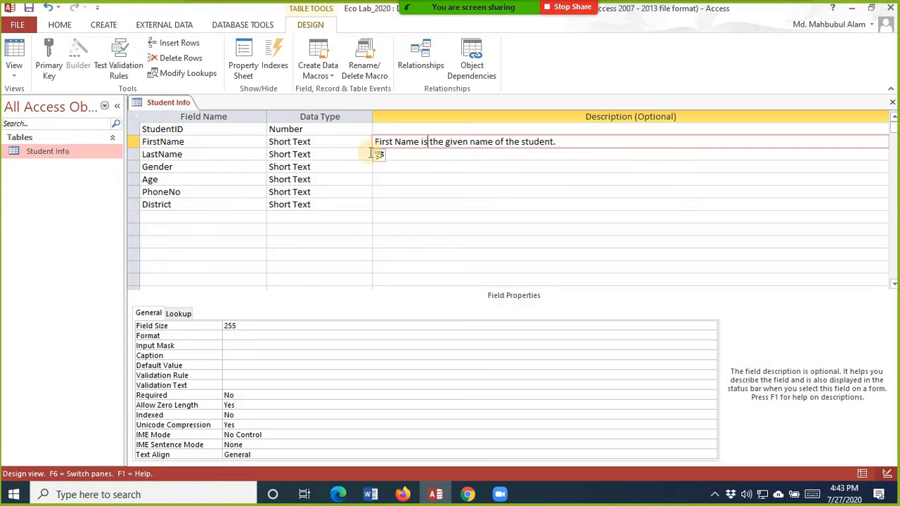
left_click(396, 137)
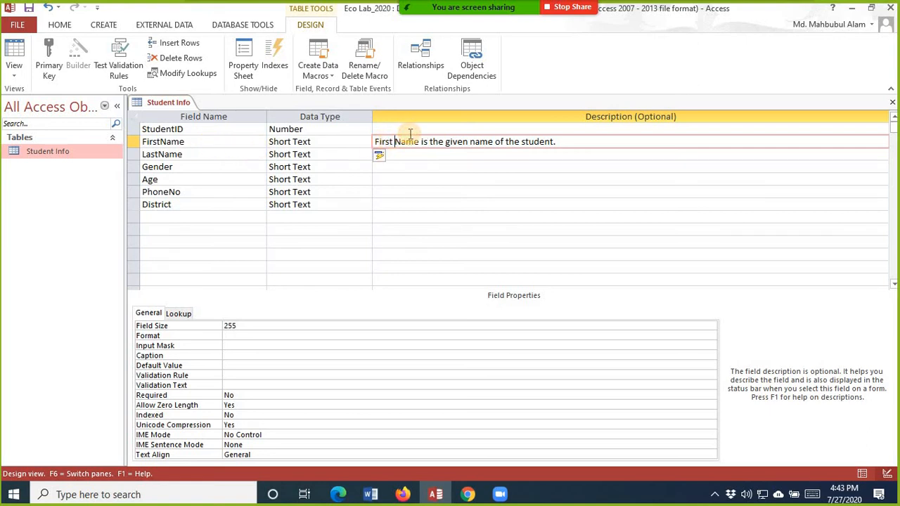
key("BackSpace")
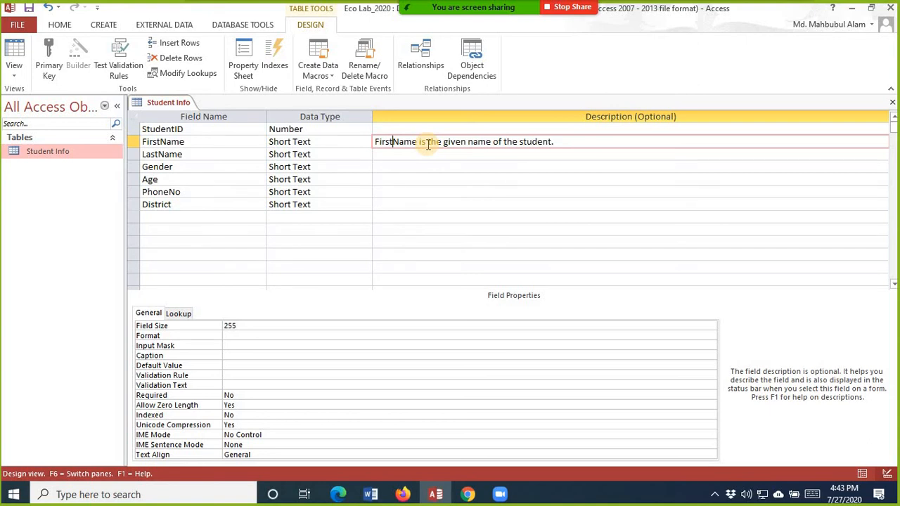
Step: Move from LastName to Gender and open Gender's data type dropdown list
left_click(200, 154)
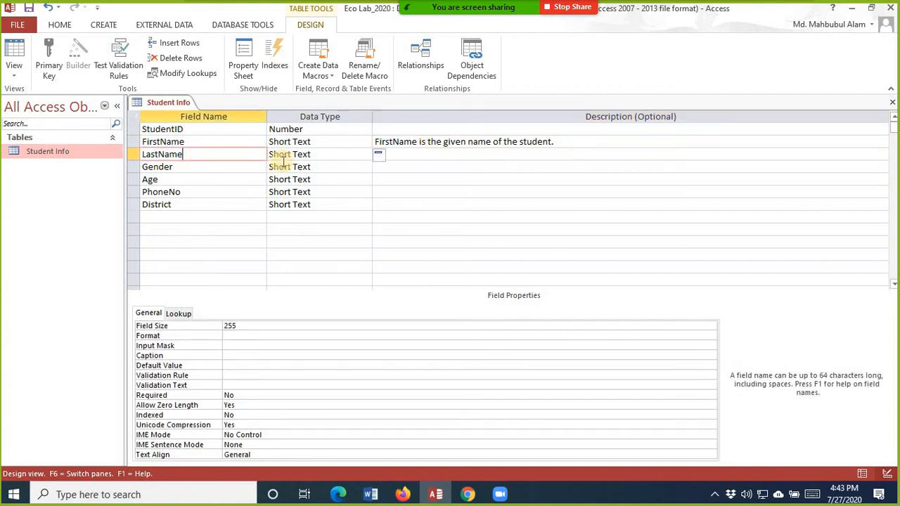
left_click(346, 153)
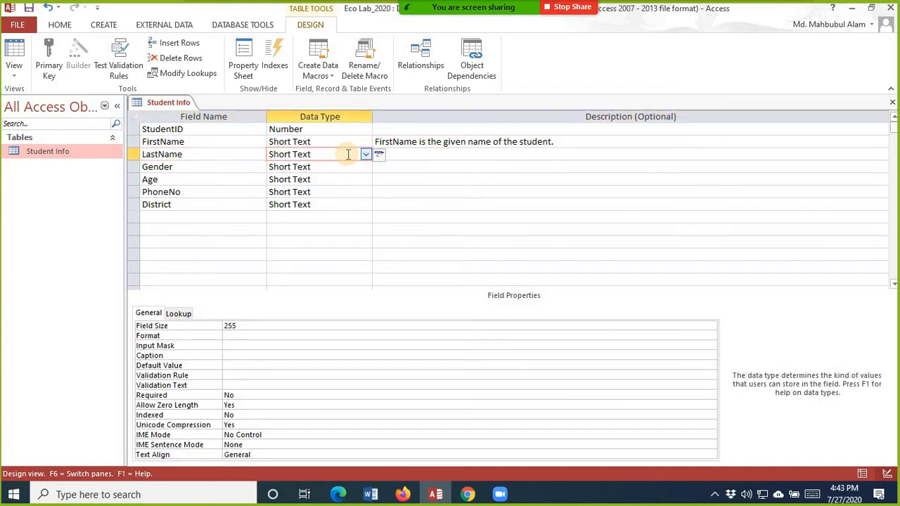
left_click(321, 168)
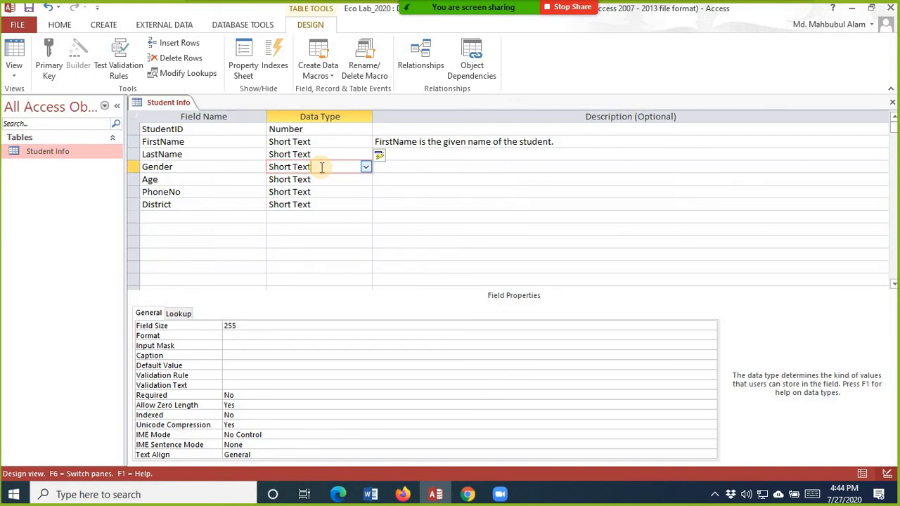
left_click(366, 168)
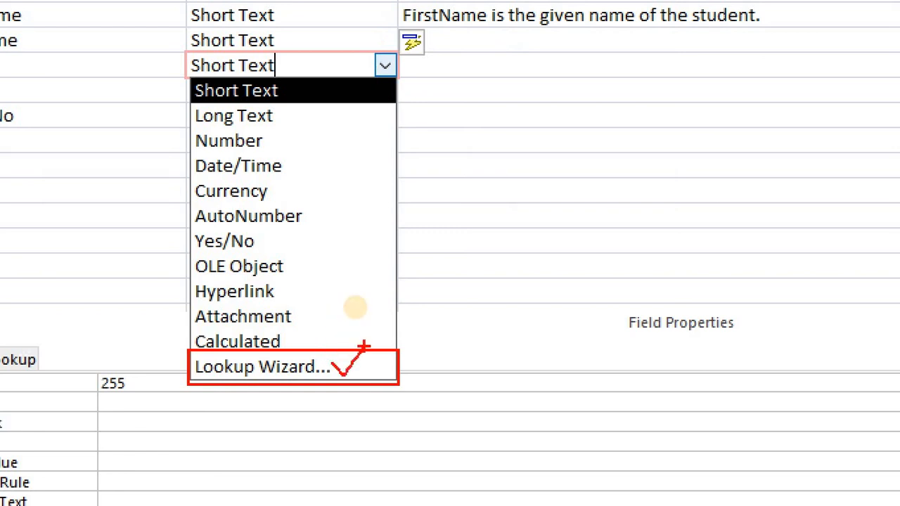
key("Escape")
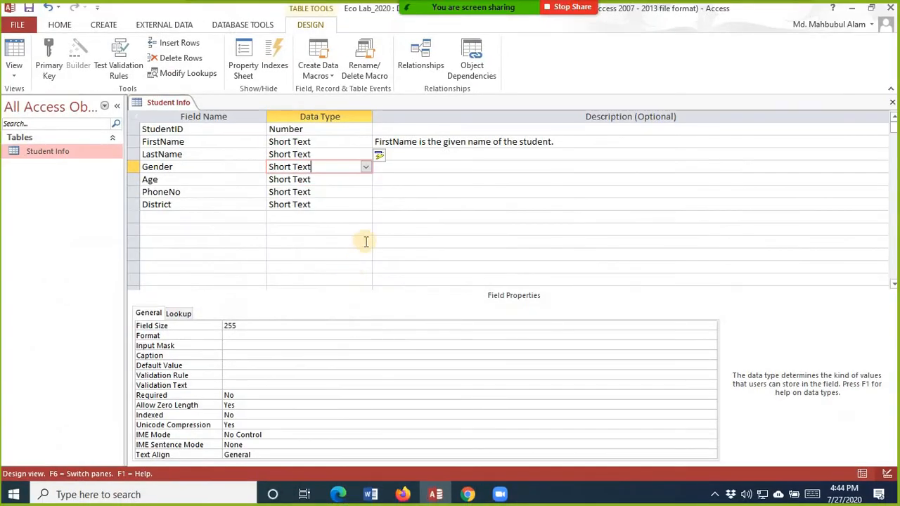
left_click(366, 168)
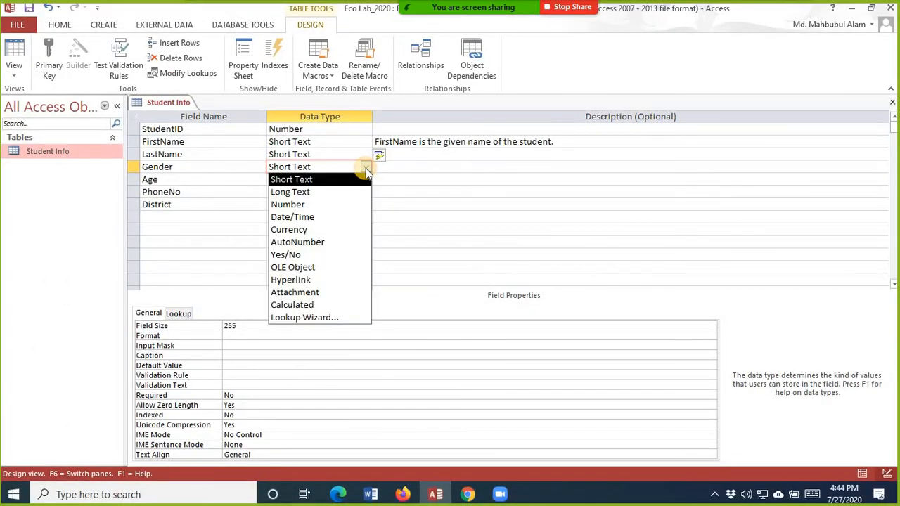
Step: Launch the Lookup Wizard for Gender and choose 'I will type in the values that I want'
left_click(329, 317)
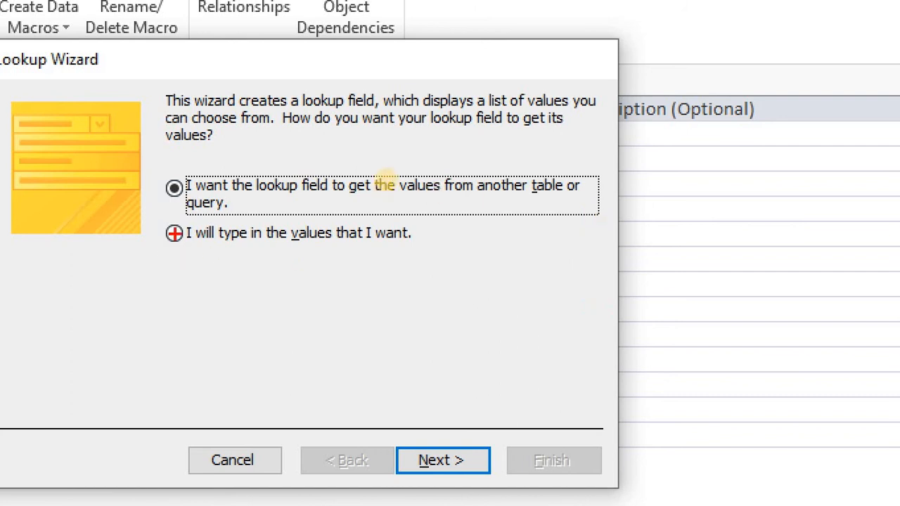
mouse_move(175, 234)
left_mouse_down()
mouse_move(191, 246)
mouse_move(219, 202)
left_mouse_up()
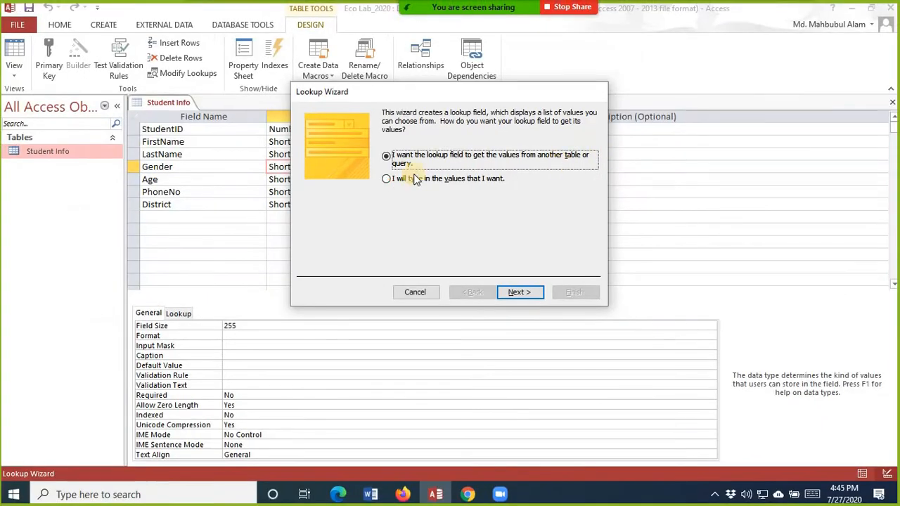
left_click(388, 179)
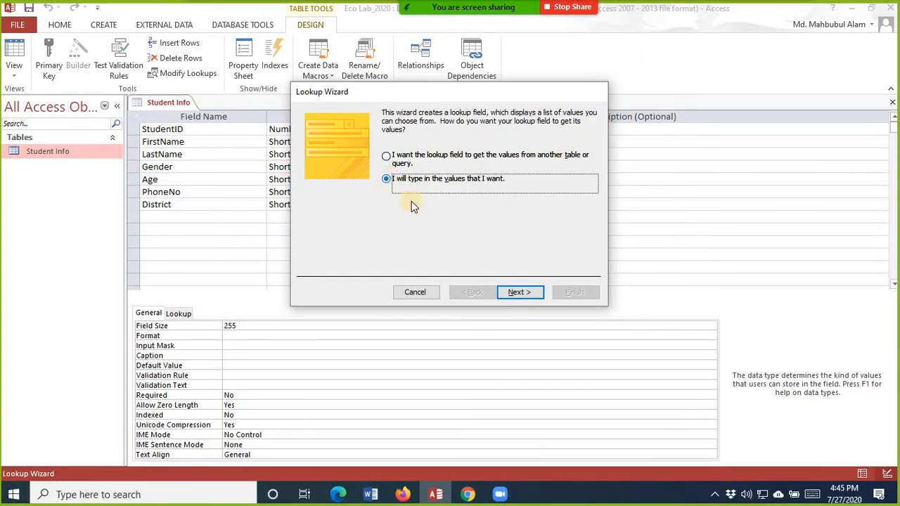
left_click(519, 292)
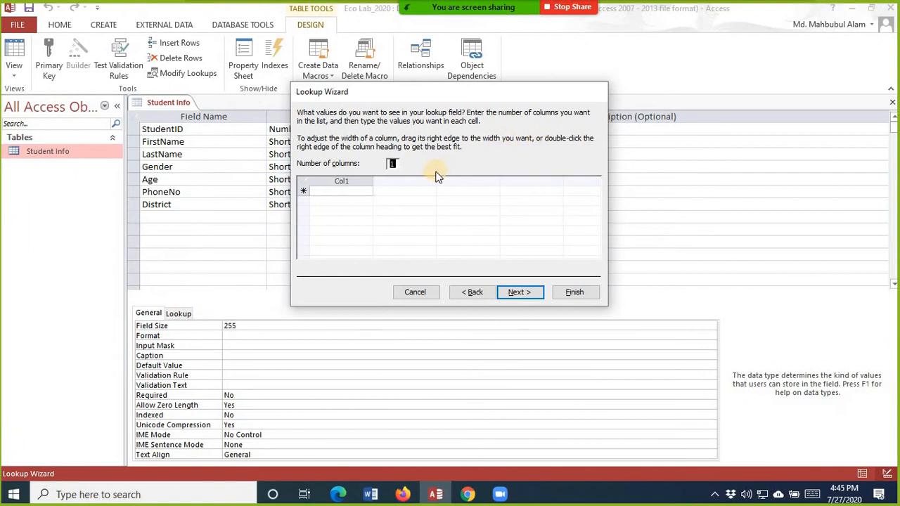
Step: Enter Male, Female and Not Specify as Gender's lookup values and finish the wizard
left_click(369, 192)
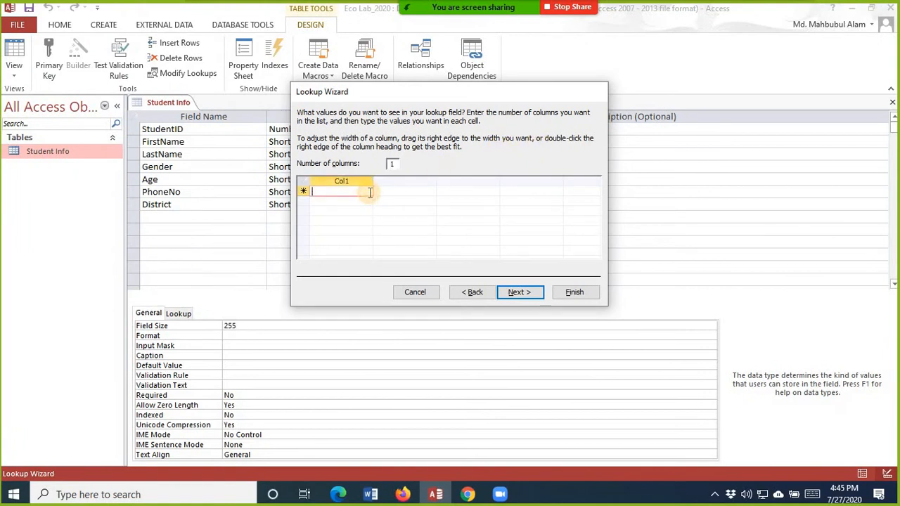
type("MMalee")
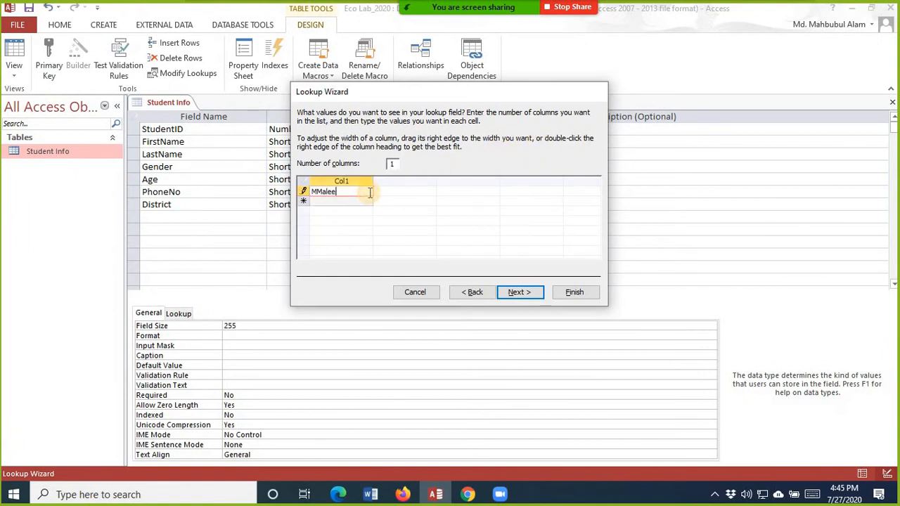
key("BackSpace")
key("BackSpace")
key("BackSpace")
key("BackSpace")
key("BackSpace")
type("ale")
key("Down")
type("Female")
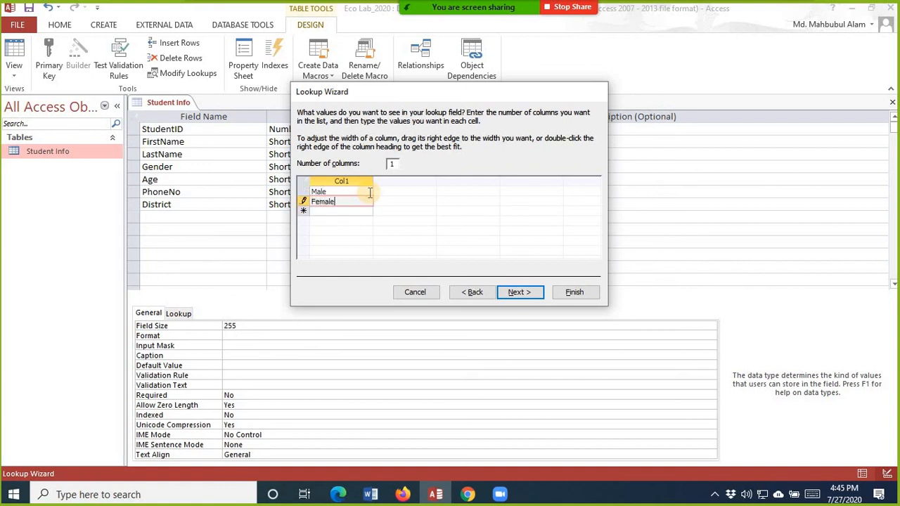
key("Down")
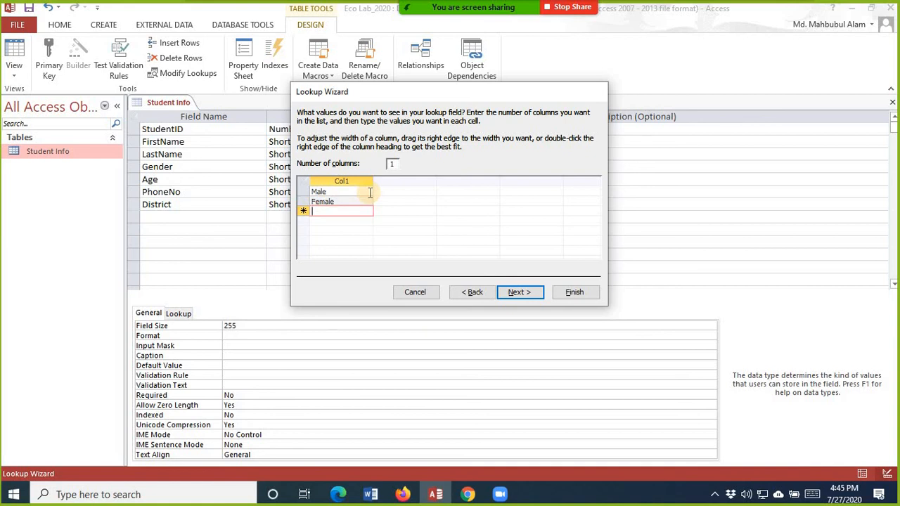
type("Not ")
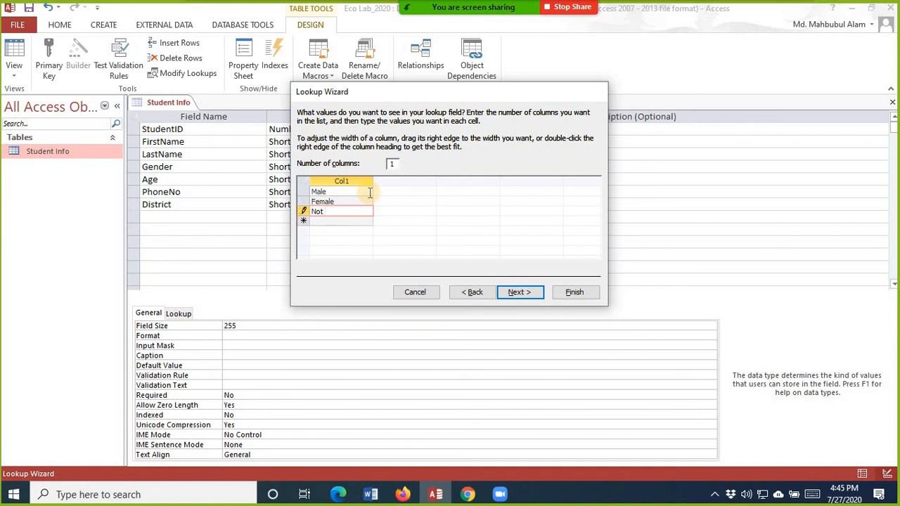
type("Specify")
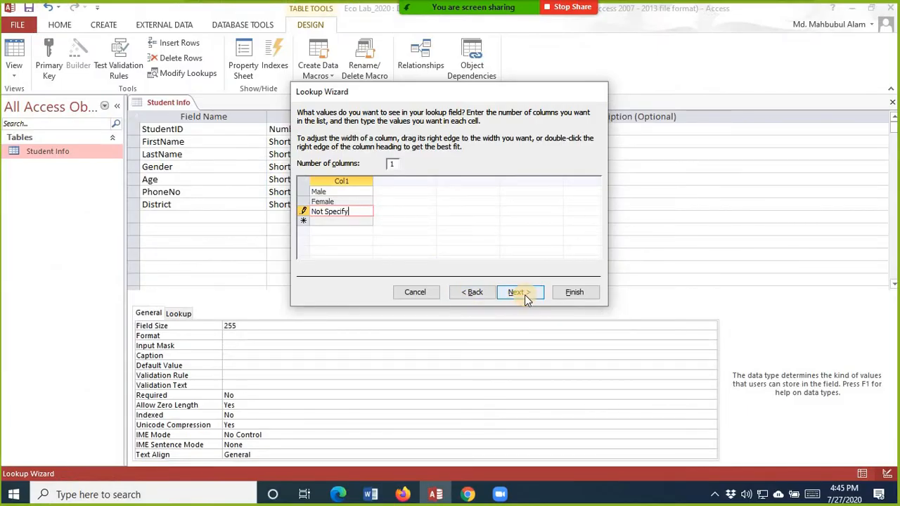
left_click(524, 295)
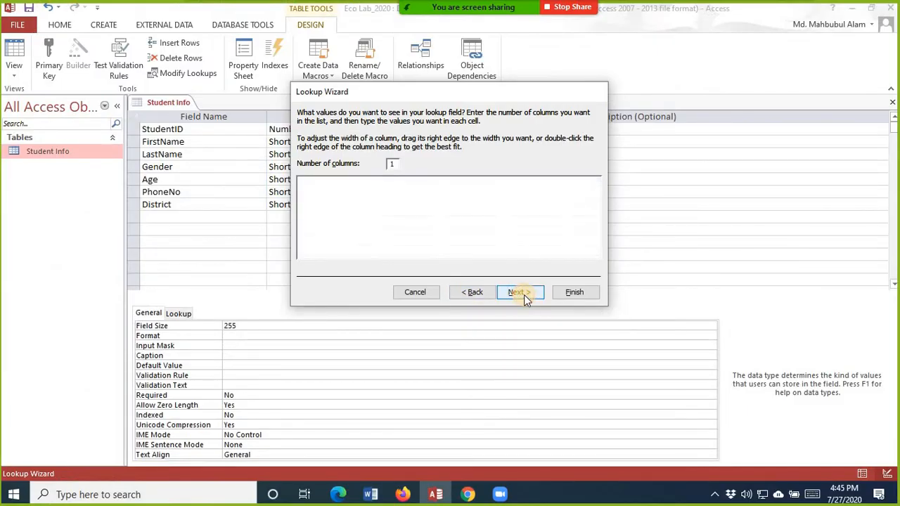
left_click(571, 292)
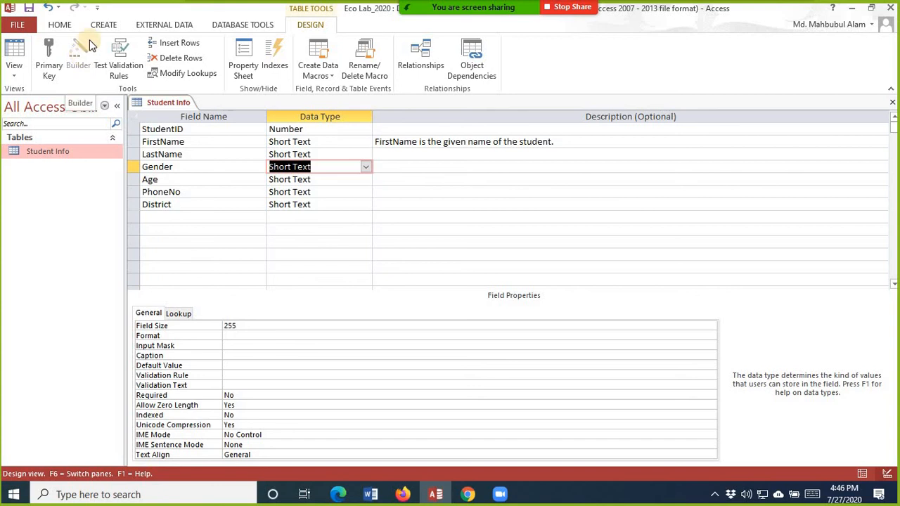
Step: Save the design changes and switch Student Info to Datasheet View
left_click(318, 180)
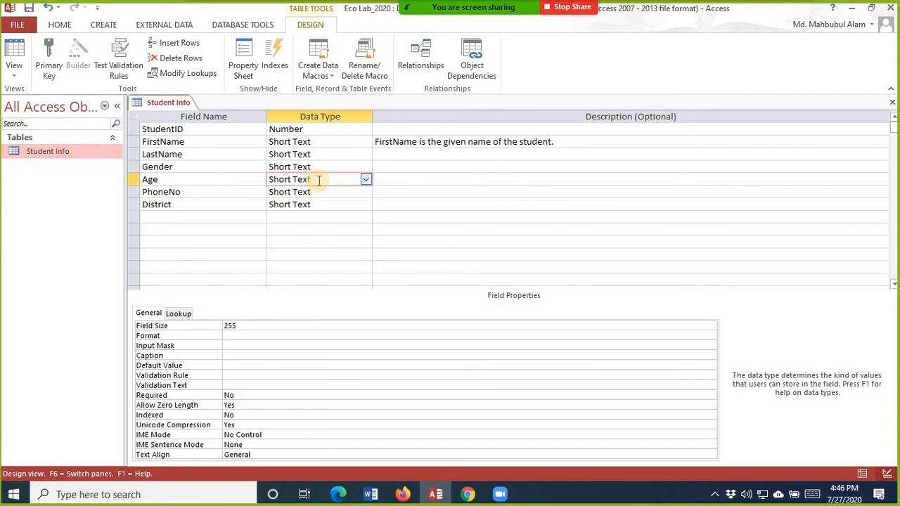
left_click(319, 180)
left_click_drag(319, 180, 264, 167)
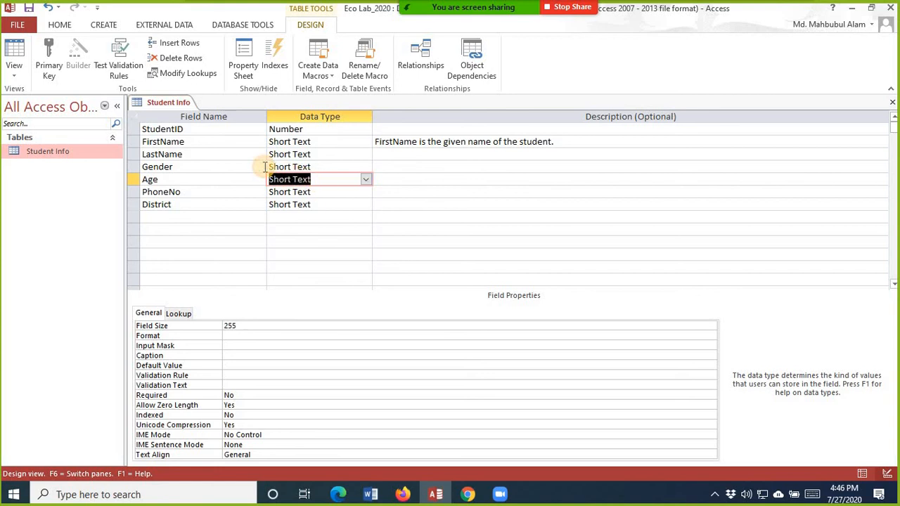
left_click(14, 71)
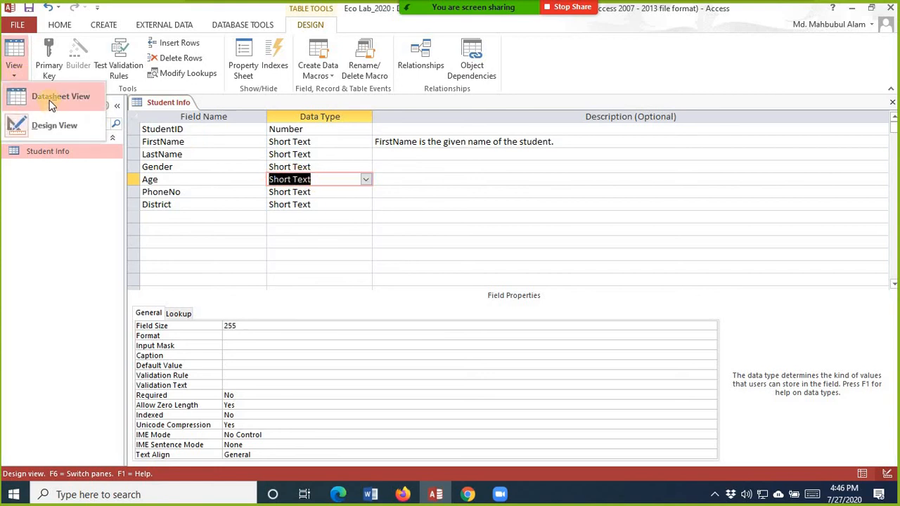
left_click(51, 102)
left_click(415, 291)
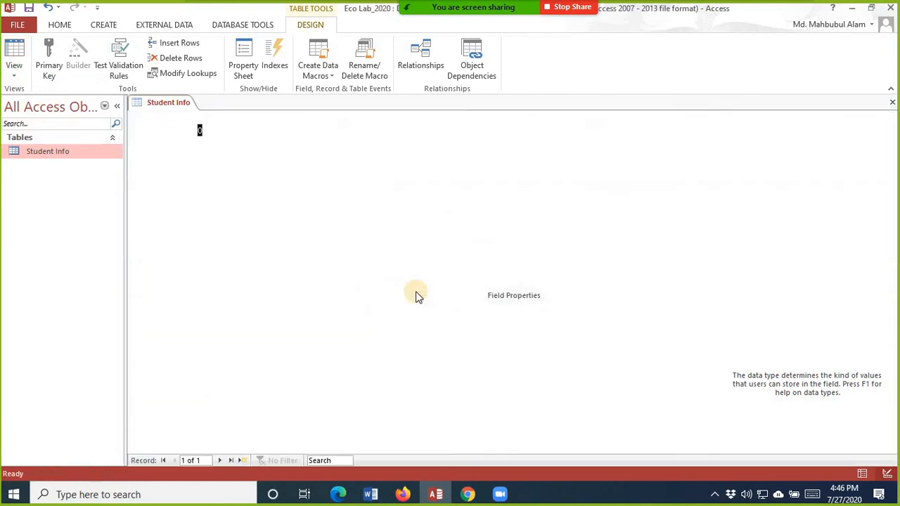
Step: Confirm the Gender dropdown's three choices, then enter test ages 22 and 'Twenty Two'
left_click(363, 131)
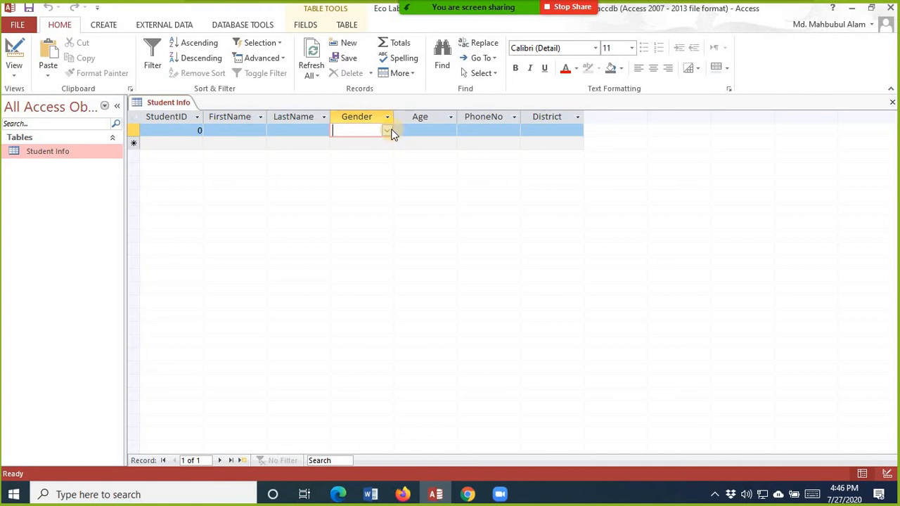
left_click(391, 133)
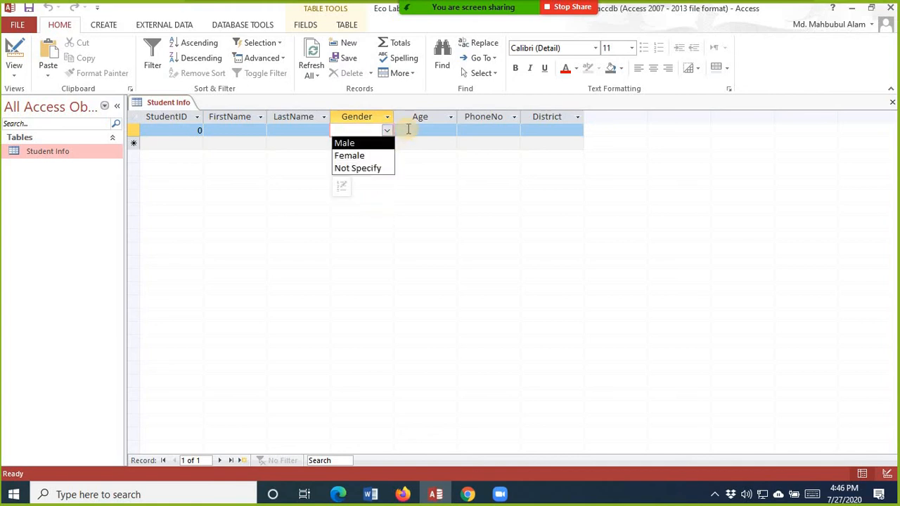
left_click(408, 129)
type("22")
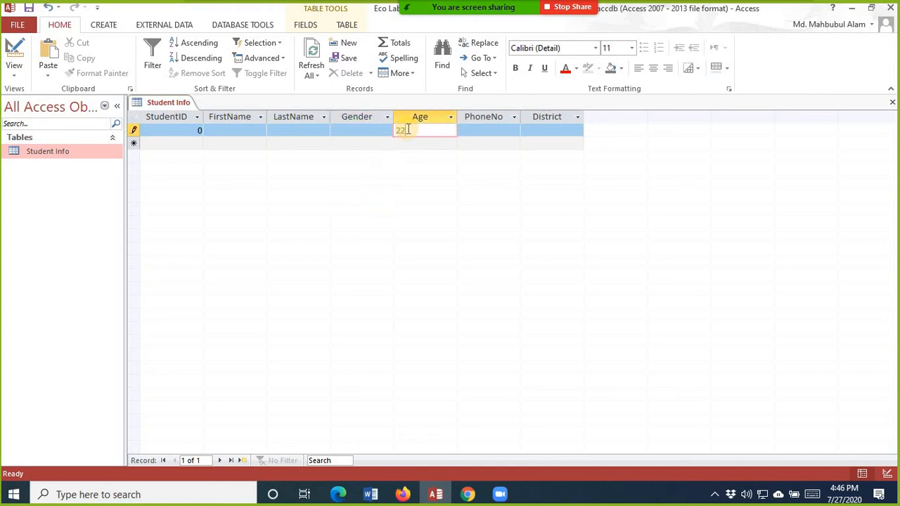
key("Down")
type("Tw")
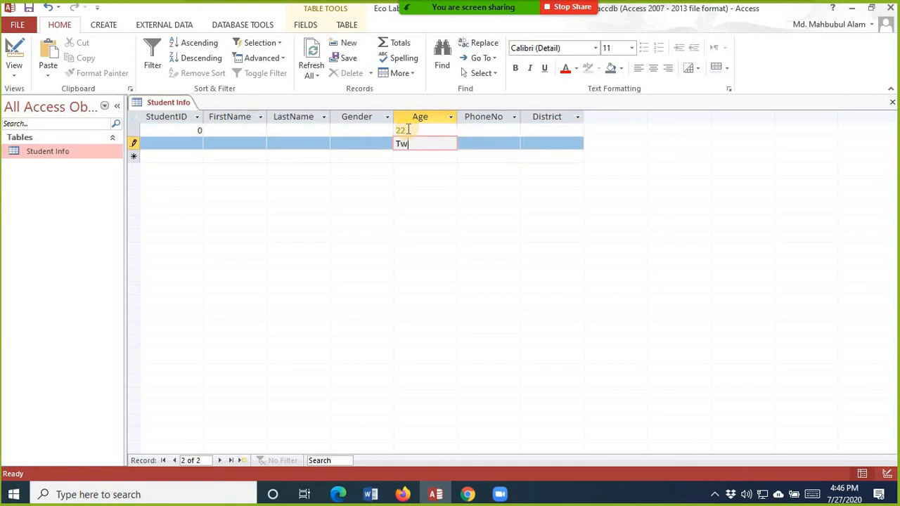
type("enty Two")
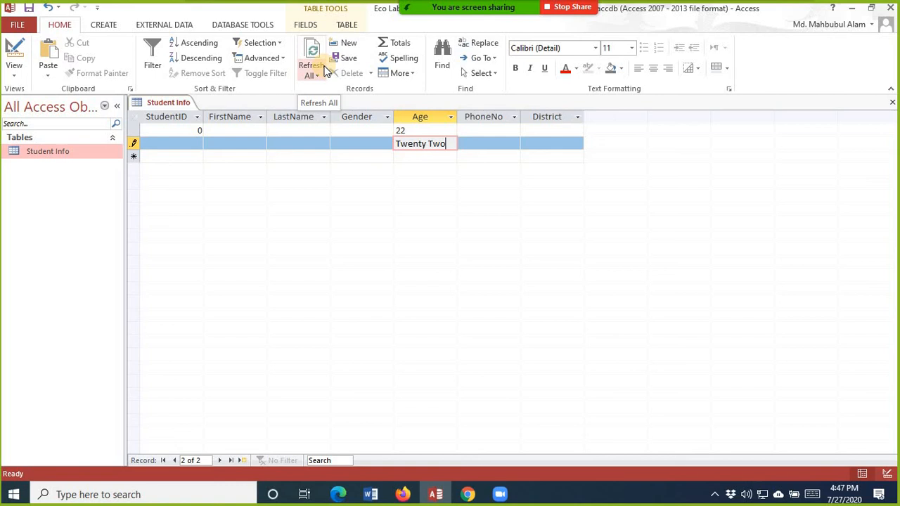
Step: Delete both test ages so the first record's Age cell is empty
key("BackSpace")
key("BackSpace")
key("BackSpace")
key("BackSpace")
key("BackSpace")
key("BackSpace")
key("BackSpace")
key("BackSpace")
key("BackSpace")
key("BackSpace")
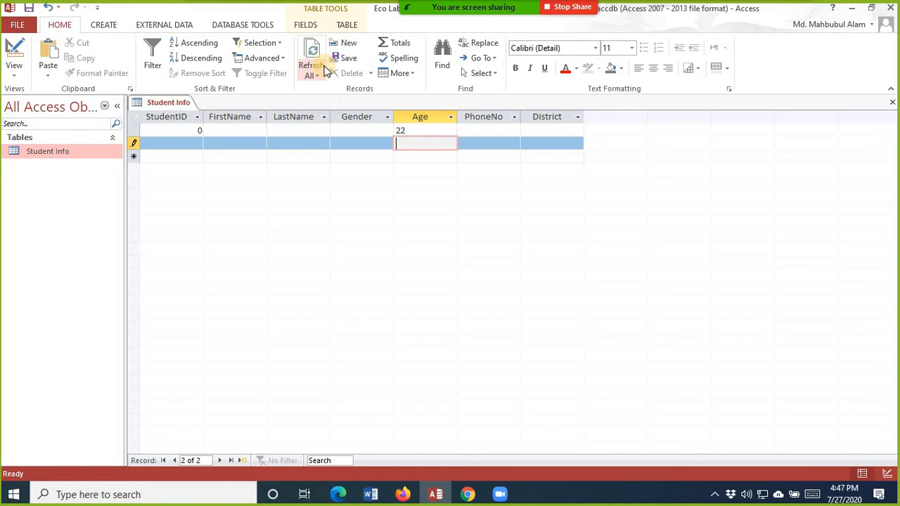
left_click(434, 131)
key("BackSpace")
key("BackSpace")
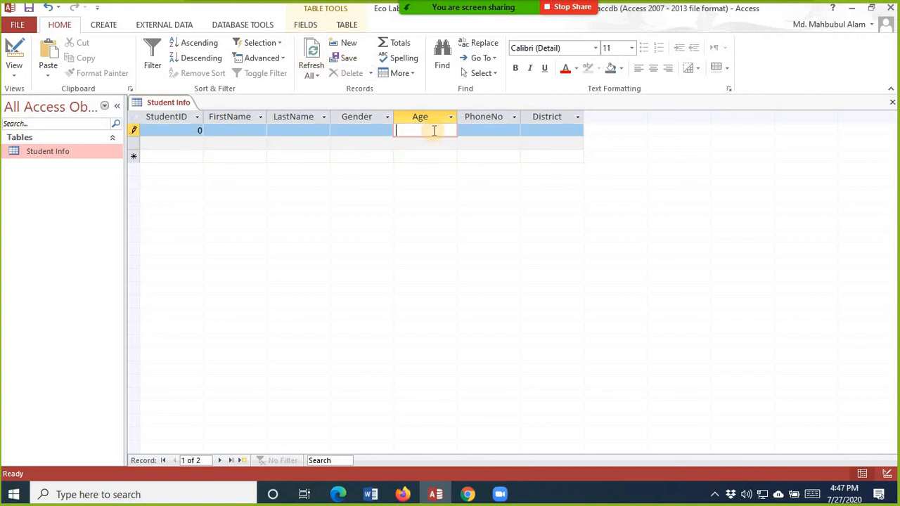
left_click(13, 69)
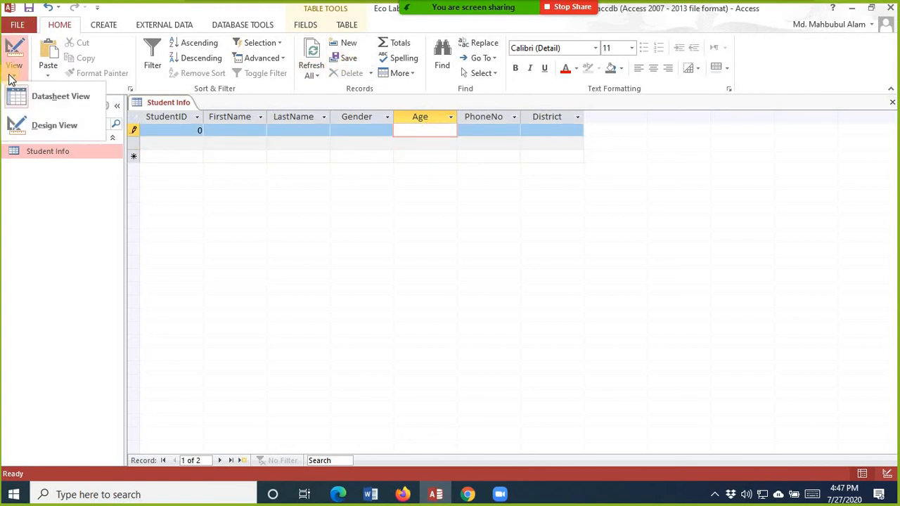
Step: In Design View, change Age's data type to Number and delete its default value 0
left_click(54, 129)
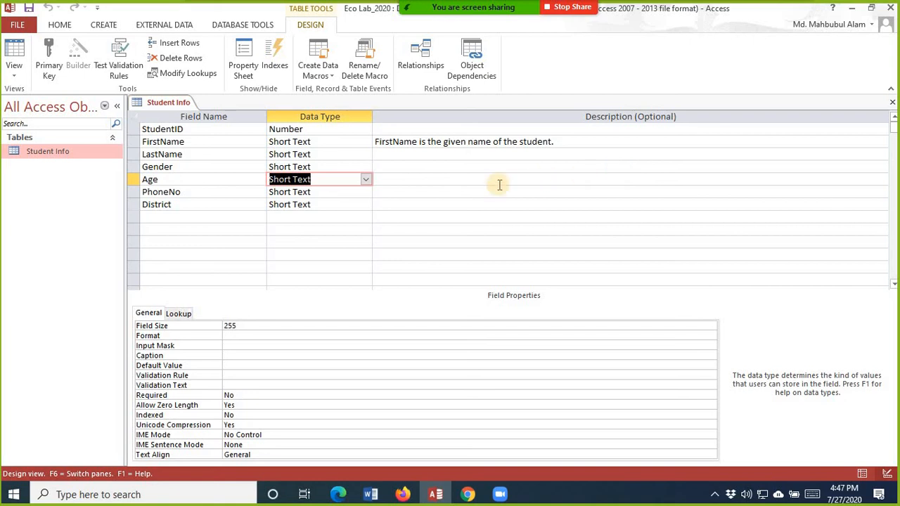
left_click(366, 180)
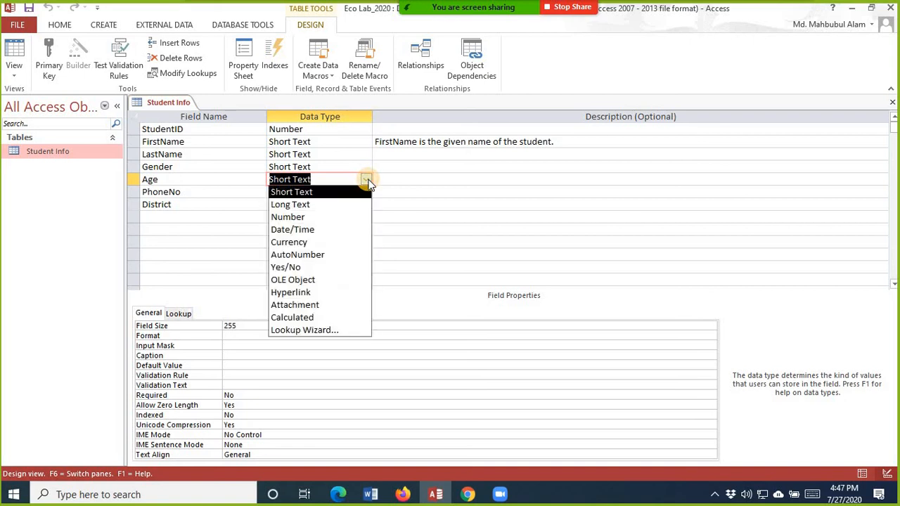
left_click(322, 217)
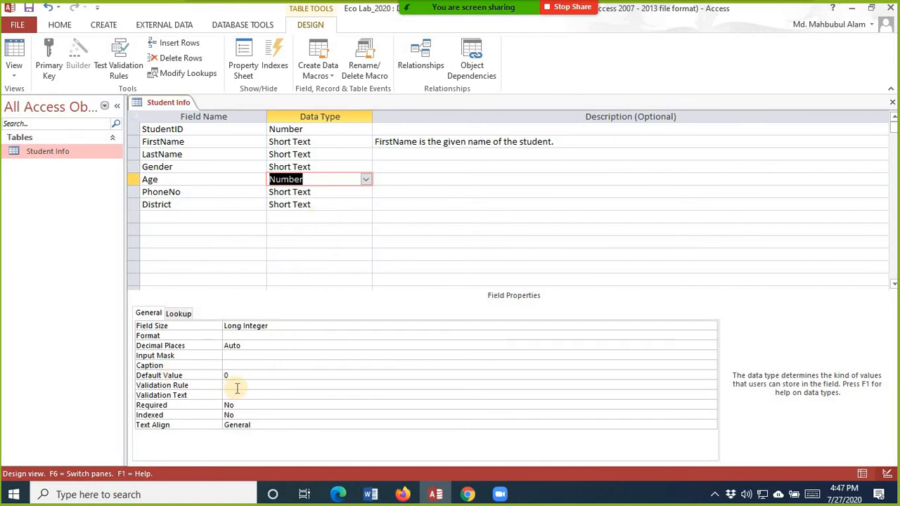
left_click_drag(239, 376, 199, 367)
key("BackSpace")
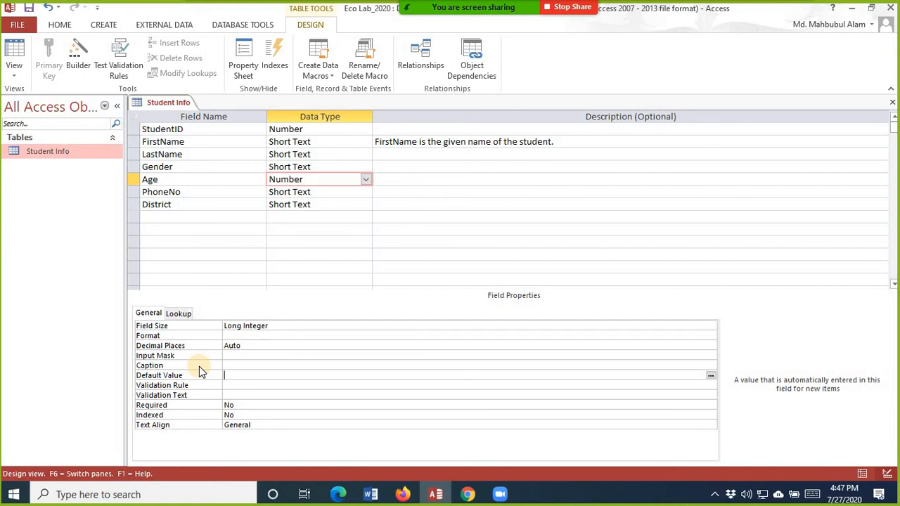
Step: Select the PhoneNo field in Design View and place the cursor in its Input Mask property
left_click(330, 192)
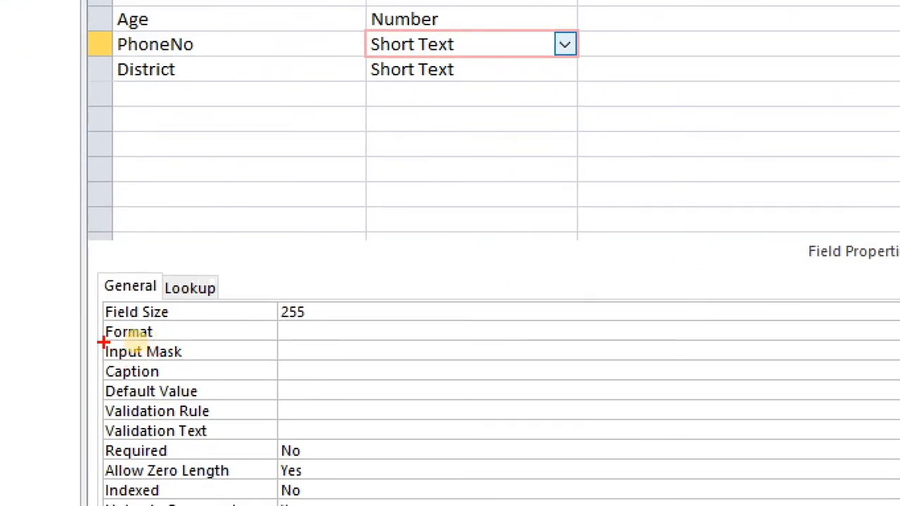
left_click_drag(103, 343, 194, 358)
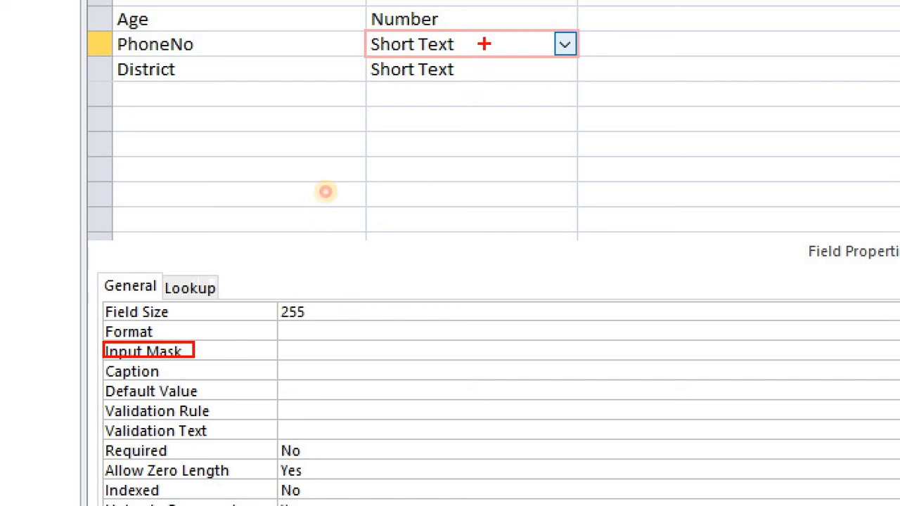
mouse_move(482, 43)
left_mouse_down()
mouse_move(492, 52)
mouse_move(517, 30)
left_mouse_up()
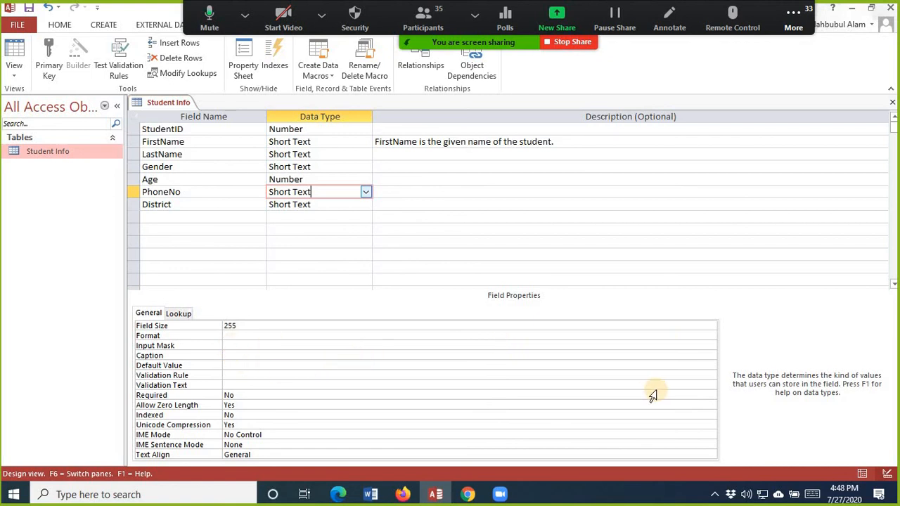
left_click(232, 345)
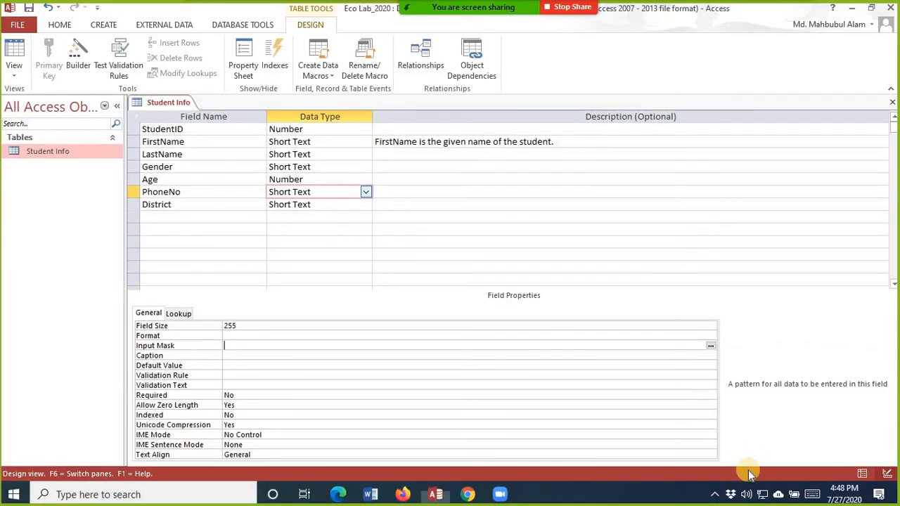
Step: Launch the Input Mask Wizard for PhoneNo, saving the table and accepting the data-loss warning
left_click(711, 345)
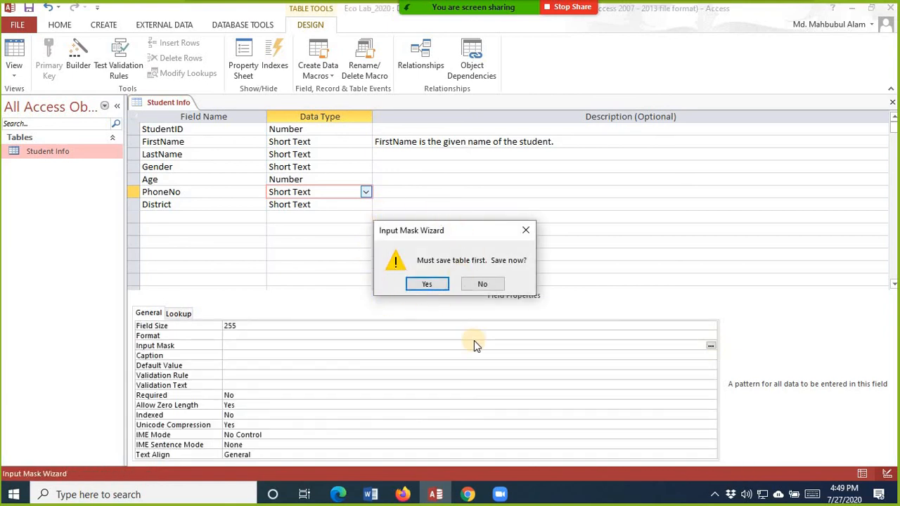
left_click(429, 285)
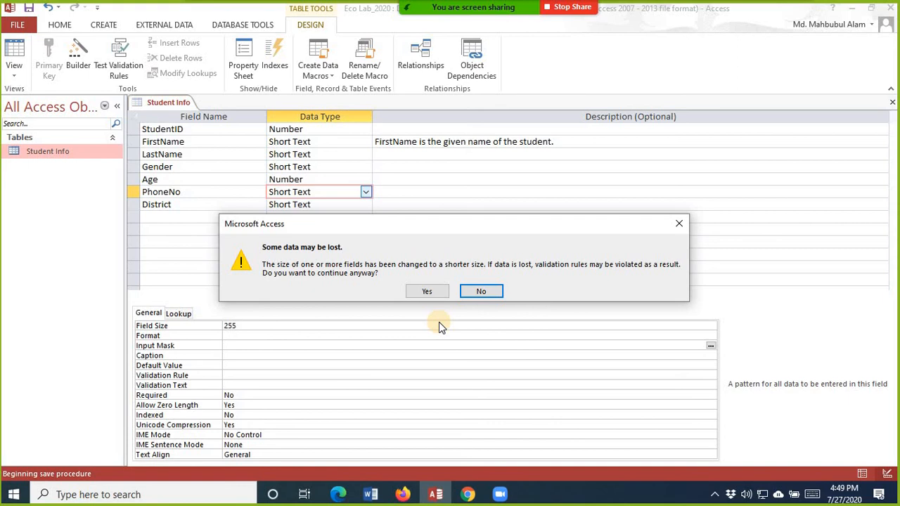
left_click(427, 291)
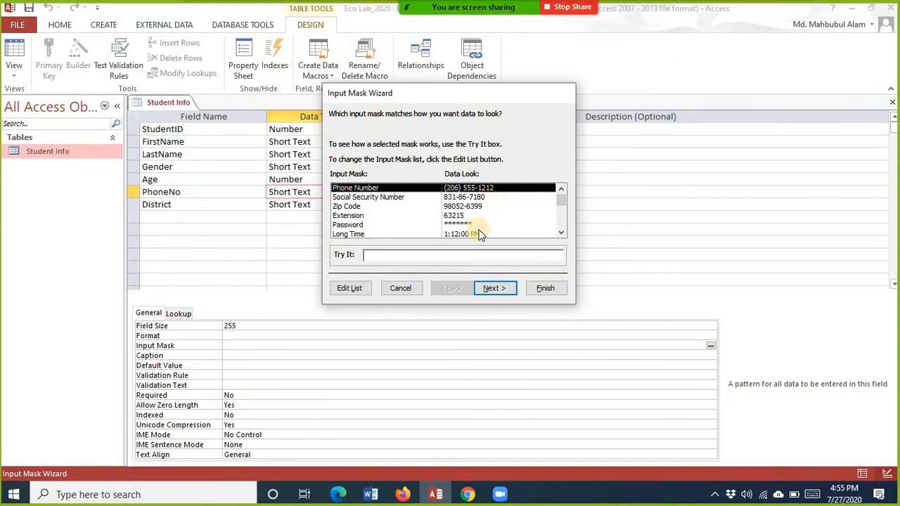
left_click(510, 294)
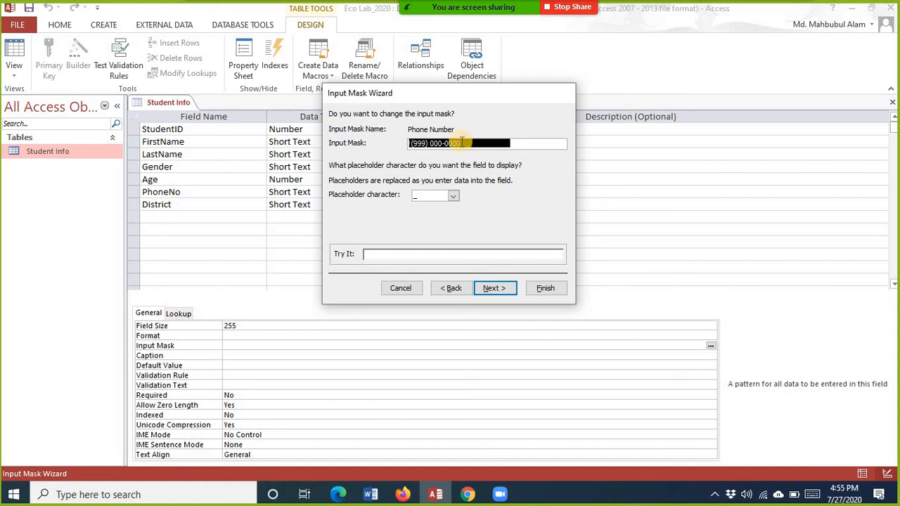
left_click(530, 144)
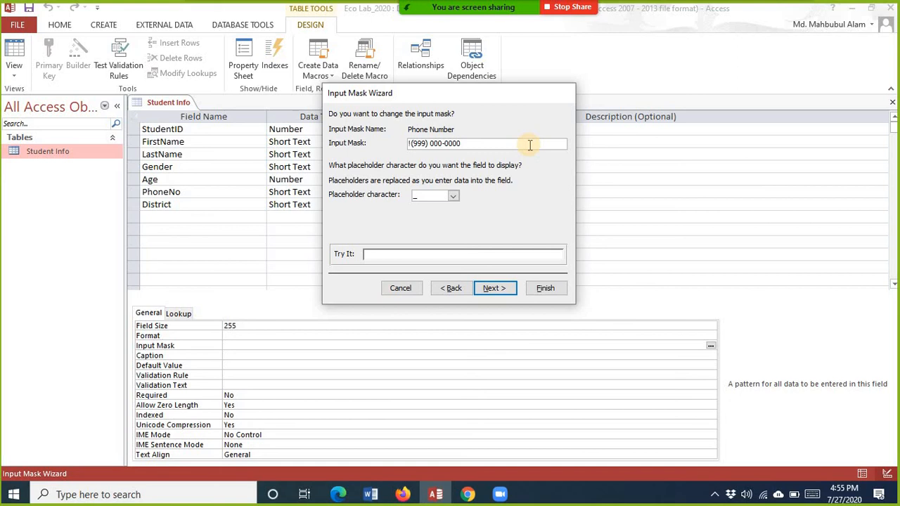
key("BackSpace")
key("BackSpace")
key("BackSpace")
key("BackSpace")
key("BackSpace")
key("BackSpace")
key("BackSpace")
key("BackSpace")
key("BackSpace")
key("BackSpace")
key("BackSpace")
key("BackSpace")
key("BackSpace")
key("BackSpace")
key("BackSpace")
key("BackSpace")
key("BackSpace")
key("BackSpace")
key("BackSpace")
key("BackSpace")
key("Left")
key("Left")
key("Left")
key("Left")
key("Left")
key("Left")
key("Left")
key("Left")
key("Left")
key("Left")
type("0")
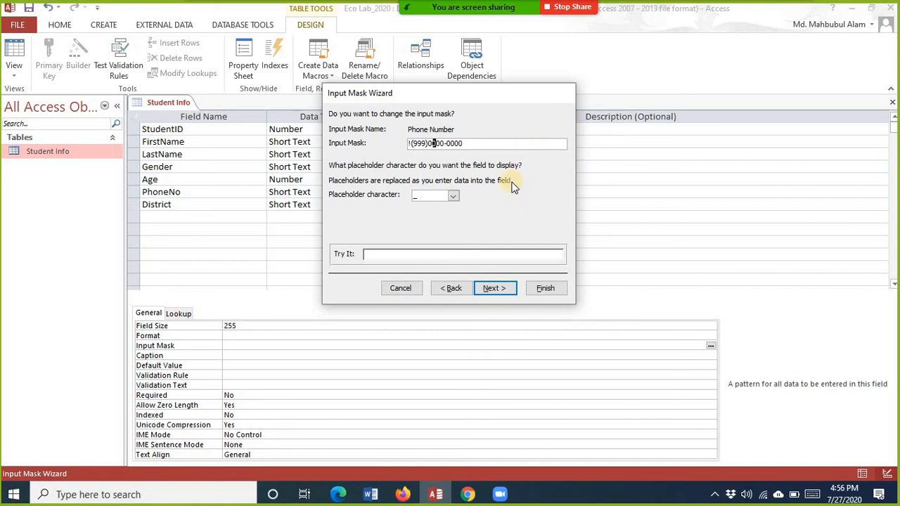
Step: Store the phone number with its symbols and finish the wizard
left_click(504, 289)
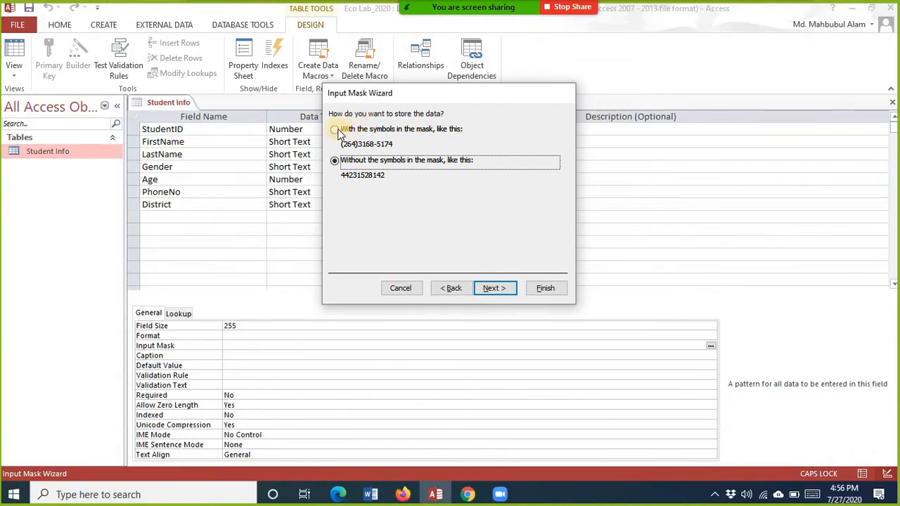
left_click(306, 135)
left_click(495, 291)
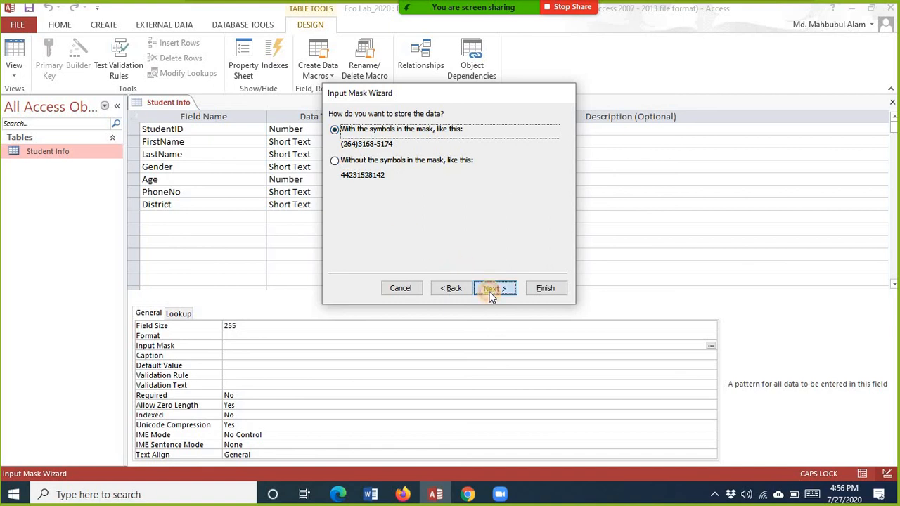
left_click(545, 289)
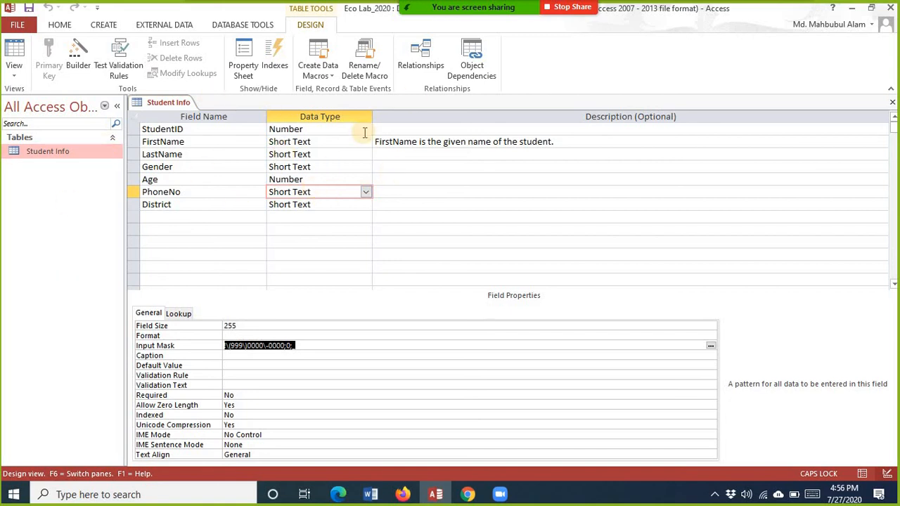
Step: Save the table design and switch to Datasheet View
left_click(15, 70)
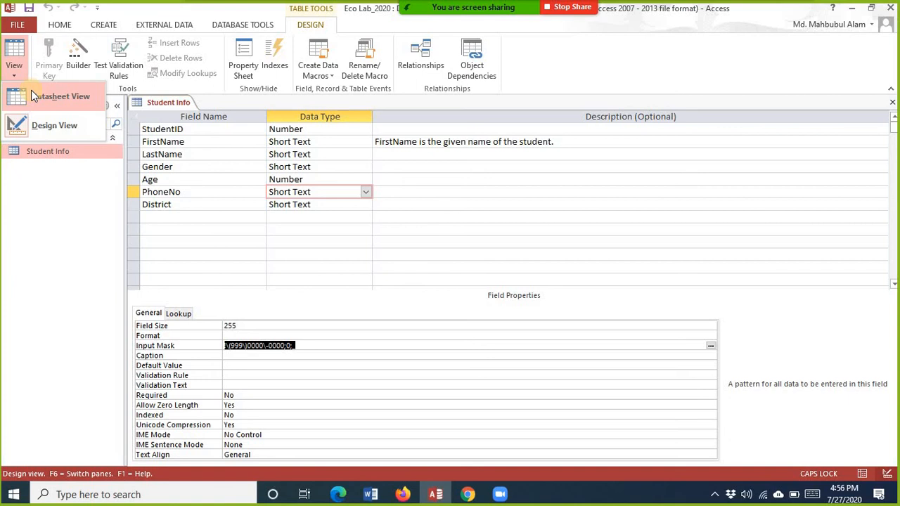
left_click(30, 96)
left_click(428, 288)
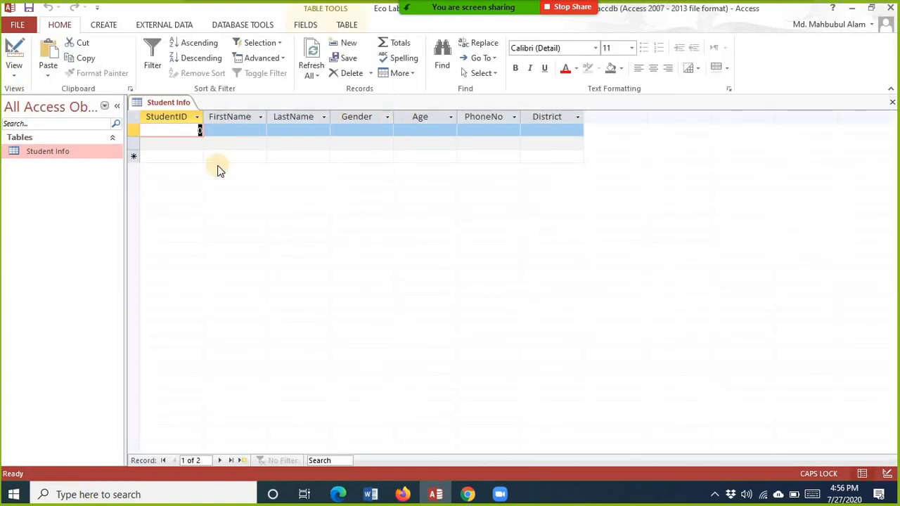
Step: Return to Design View to check the StudentID field, then go back to Datasheet View
left_click(14, 71)
left_click(65, 125)
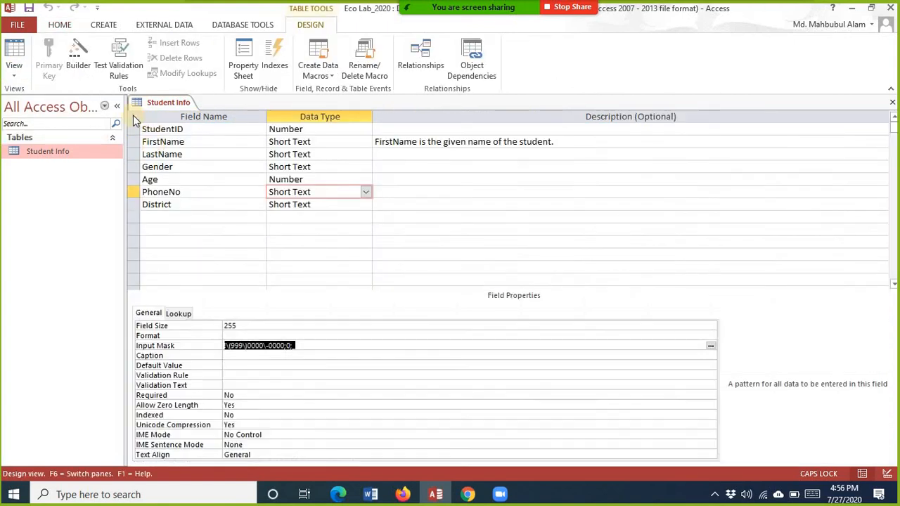
left_click(322, 128)
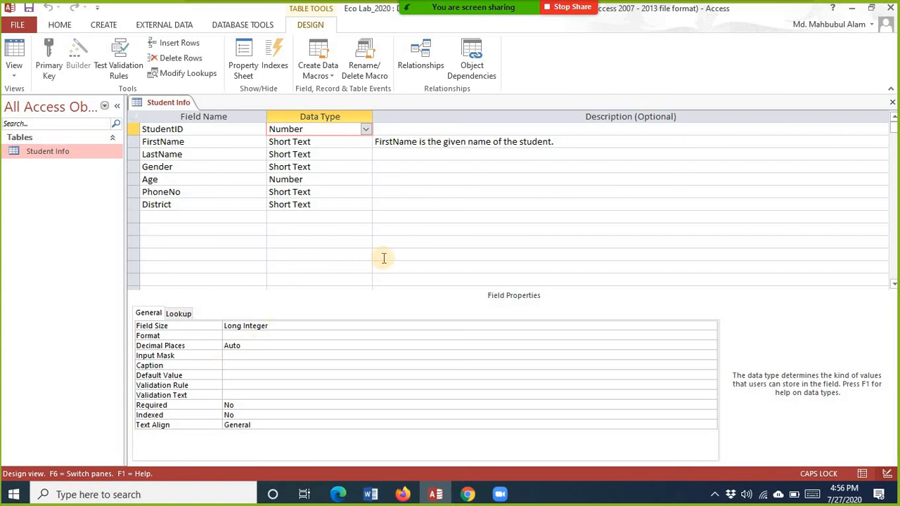
left_click(14, 67)
left_click(80, 126)
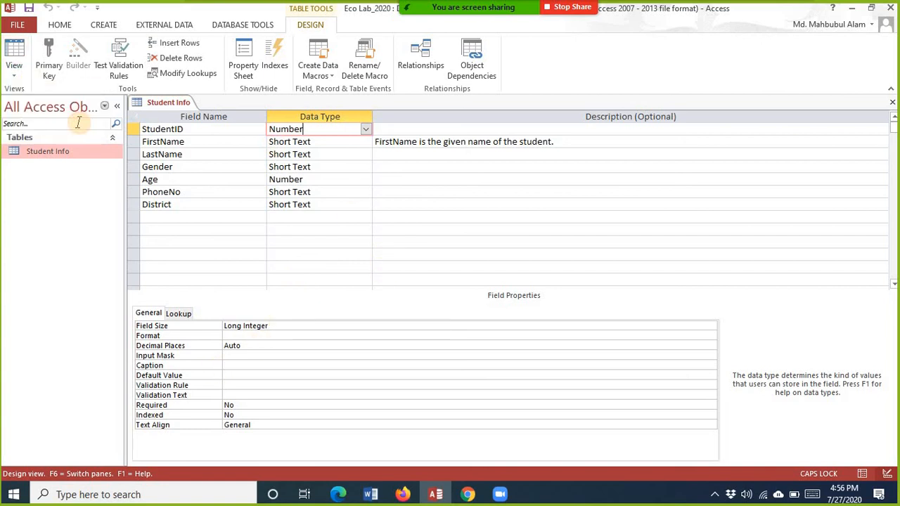
left_click(14, 70)
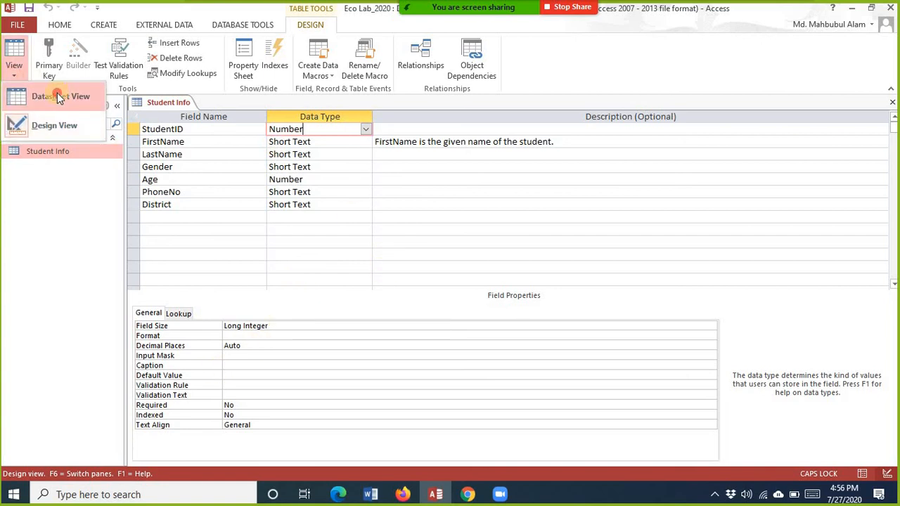
left_click(57, 99)
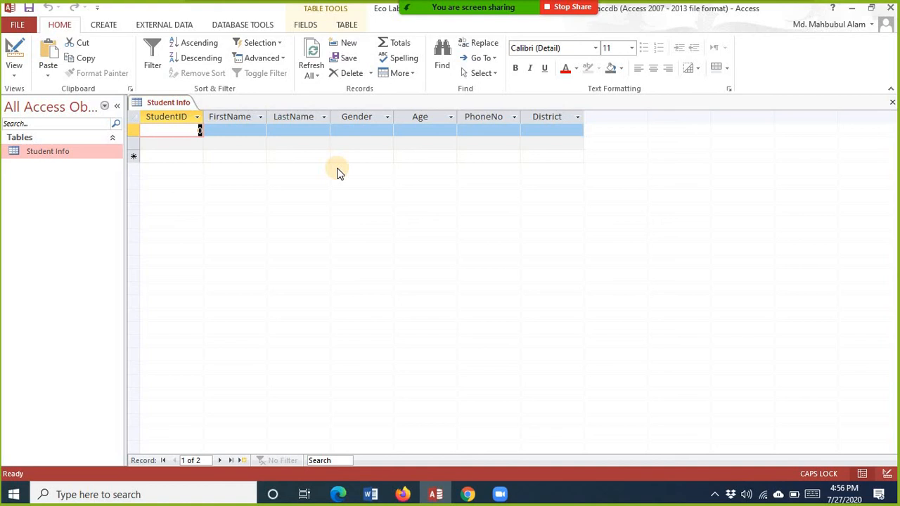
Step: Enter StudentIDs 101, 102, 103, 104 and 105 in consecutive rows and commit the last one
type("101")
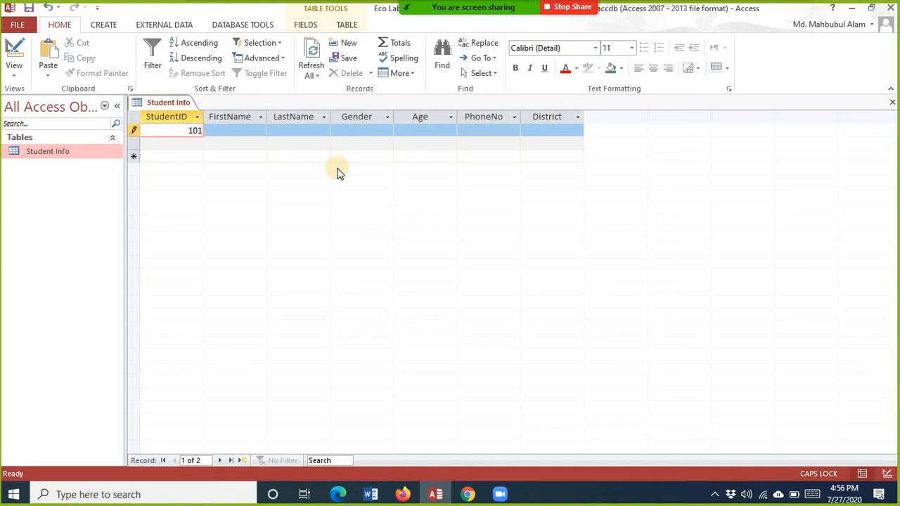
key("Down")
type("102")
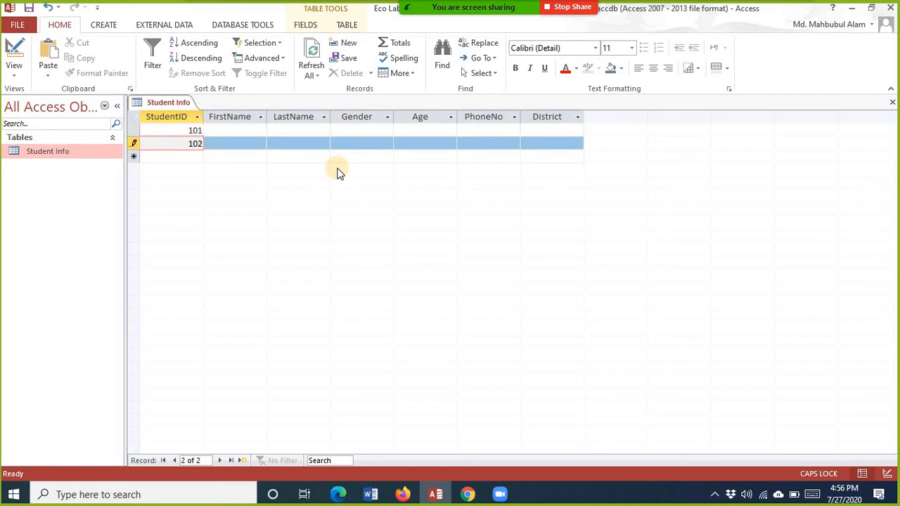
key("Down")
type("103")
key("Down")
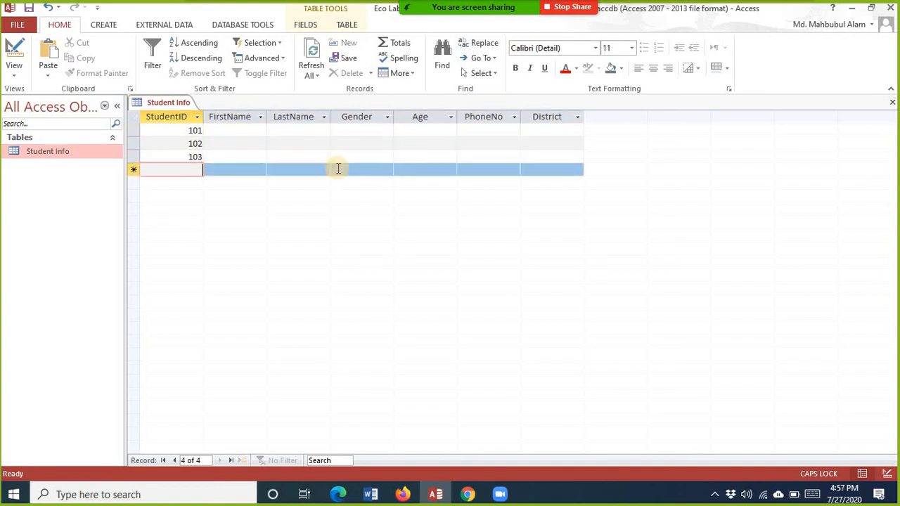
type("104")
key("Down")
type("10")
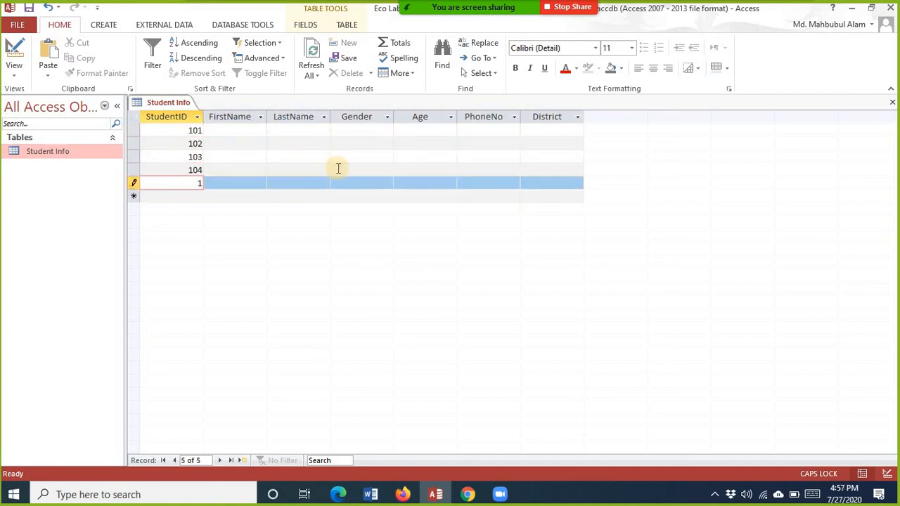
type("5")
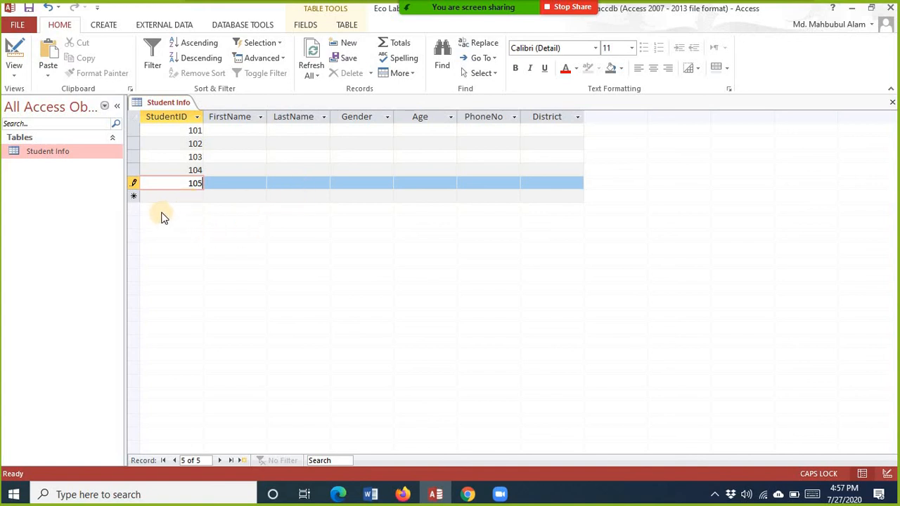
left_click(175, 196)
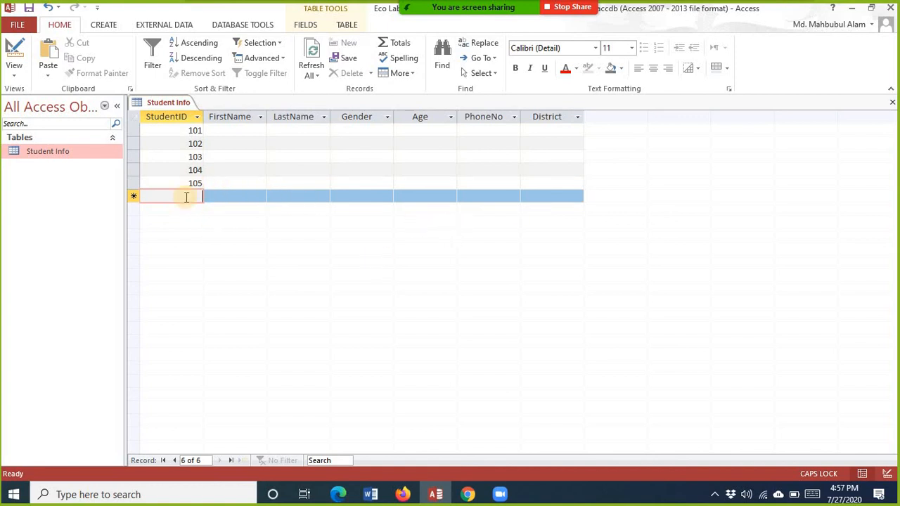
left_click(230, 196)
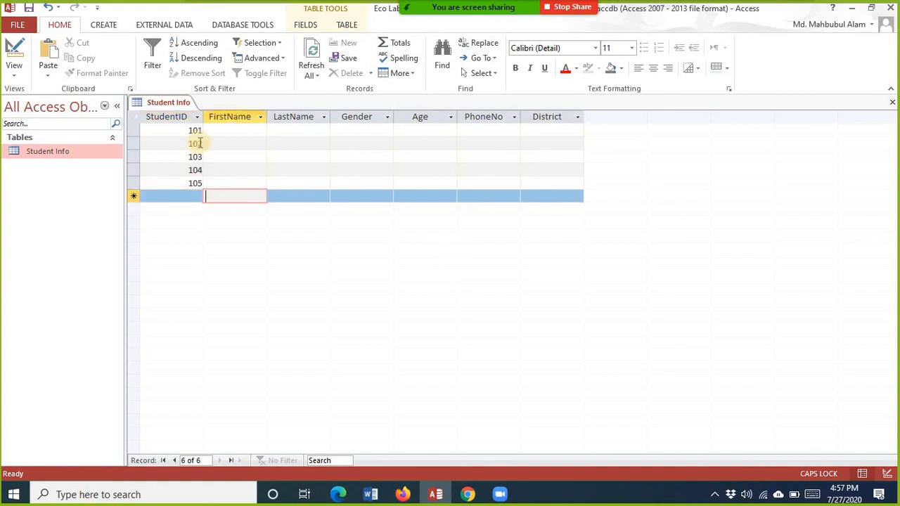
left_click(241, 131)
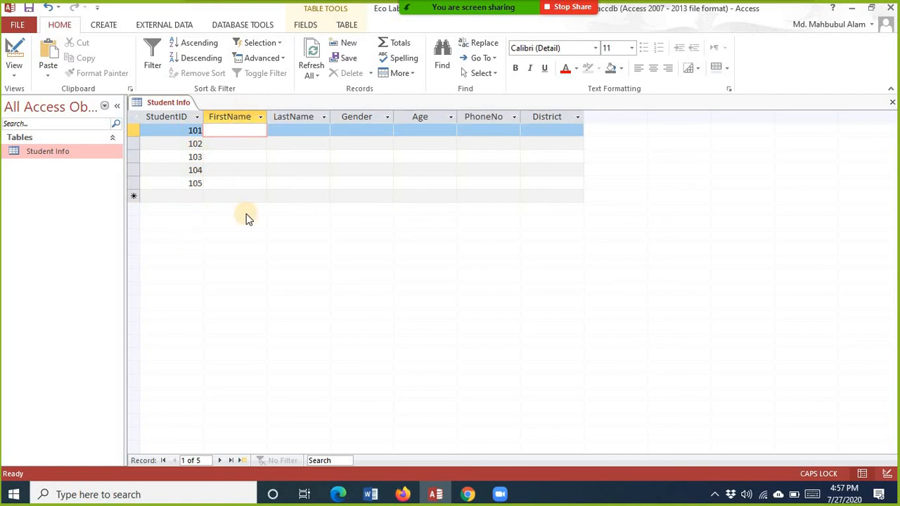
left_click(246, 196)
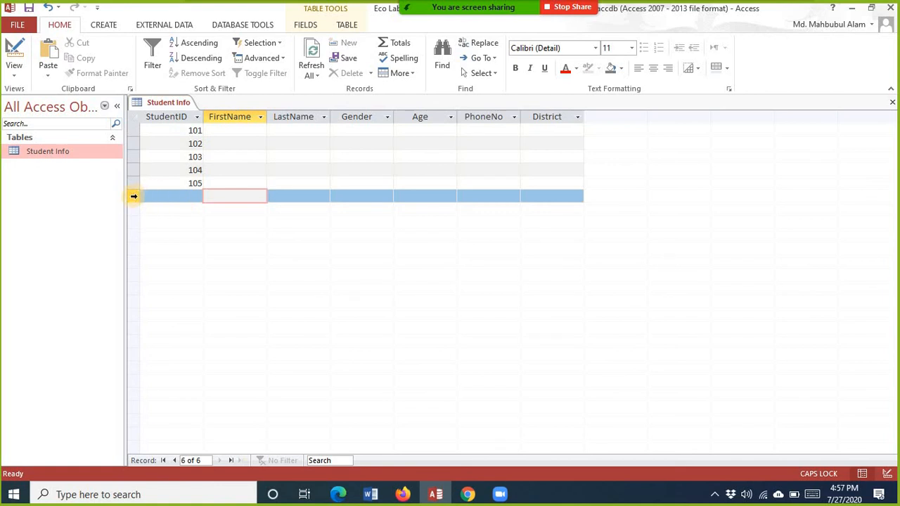
left_click(134, 195)
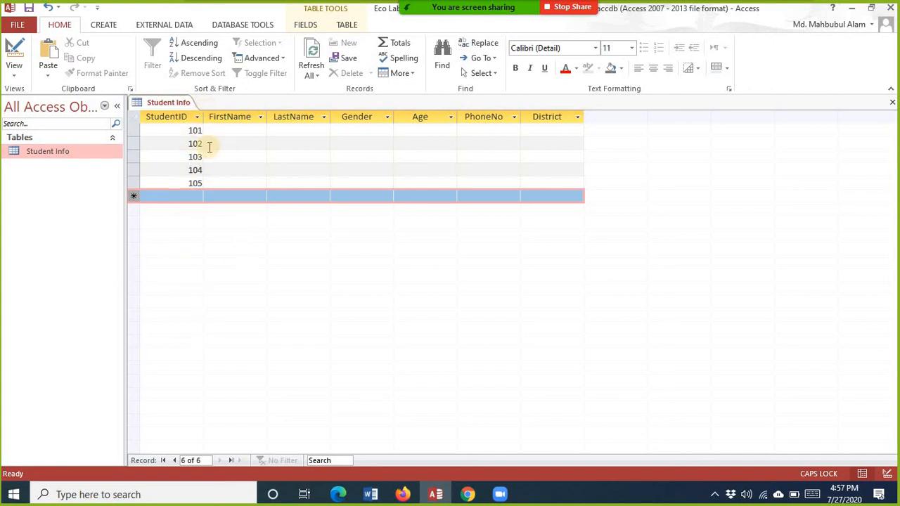
left_click(139, 129)
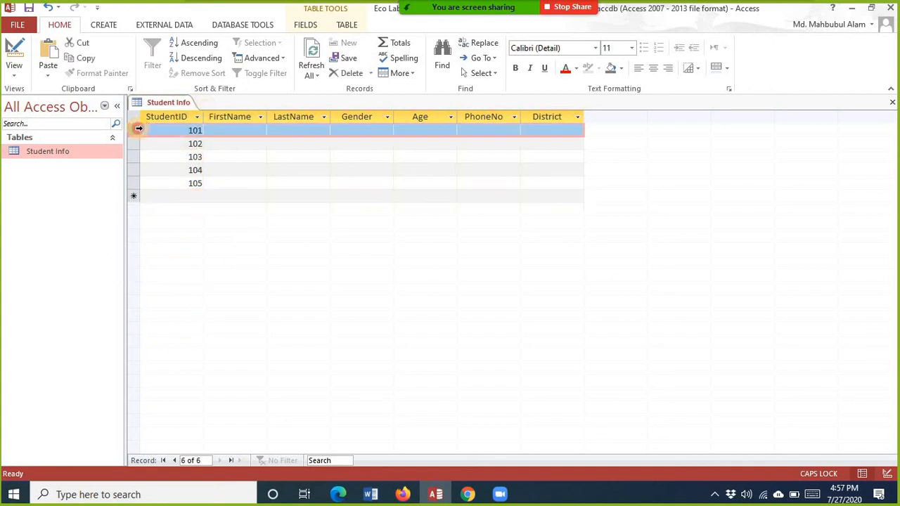
left_click(129, 144)
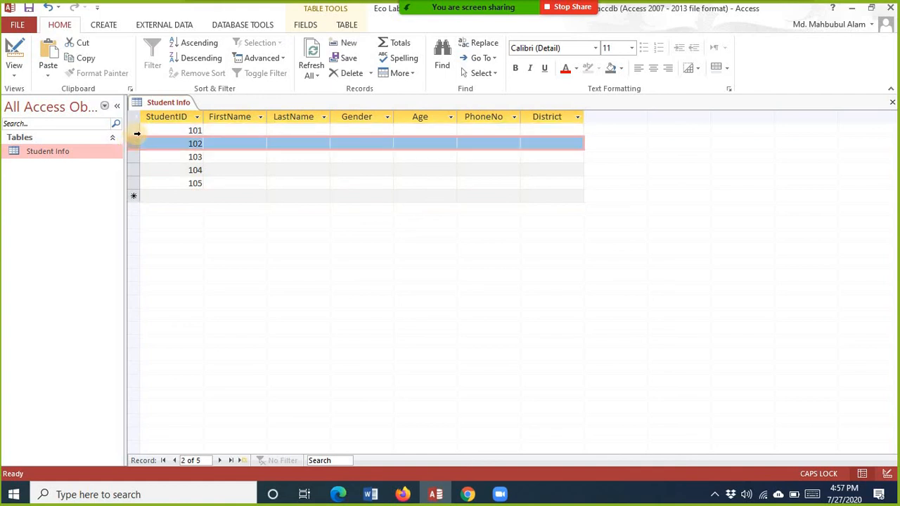
left_click(136, 131)
left_click(253, 129)
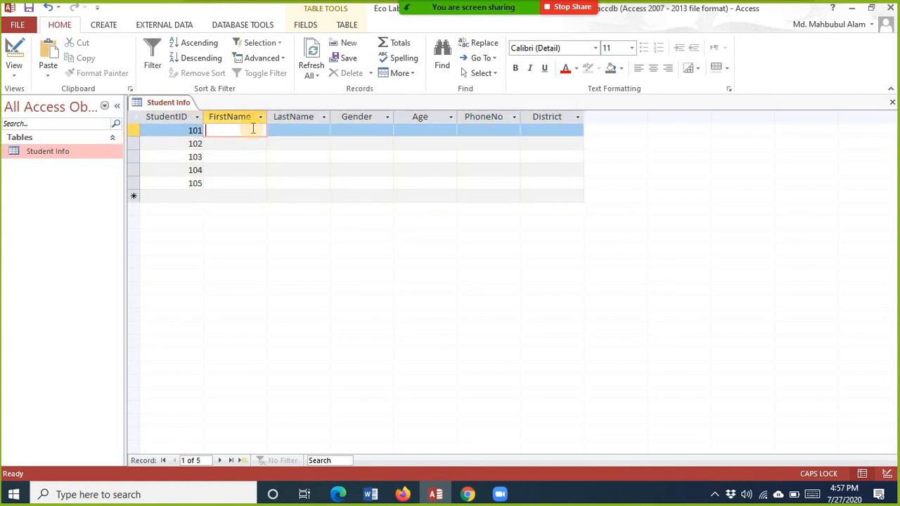
Step: Fill in student 101's first and last name, gender Male, age 22, phone number and district Tangail
type("r")
key("BackSpace")
key("Caps_Lock")
key("Caps_Lock")
key("Caps_Lock")
key("Tab")
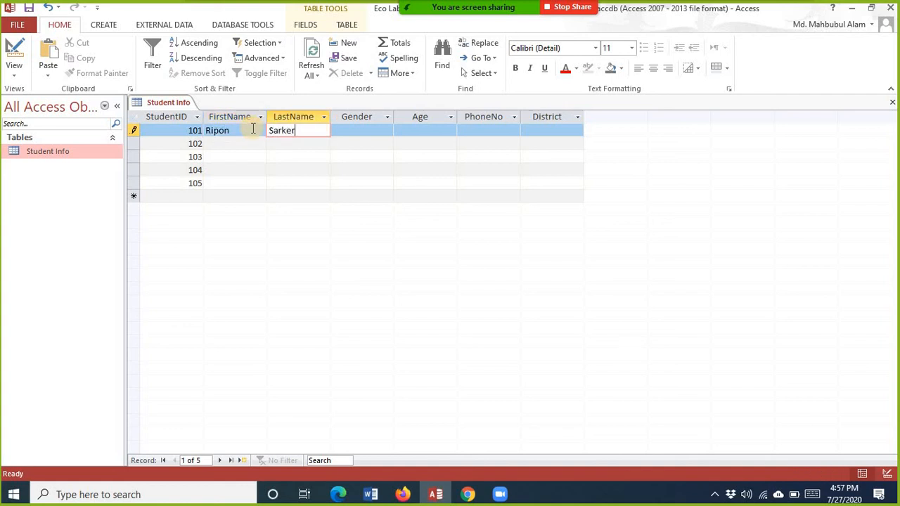
key("Tab")
type("M")
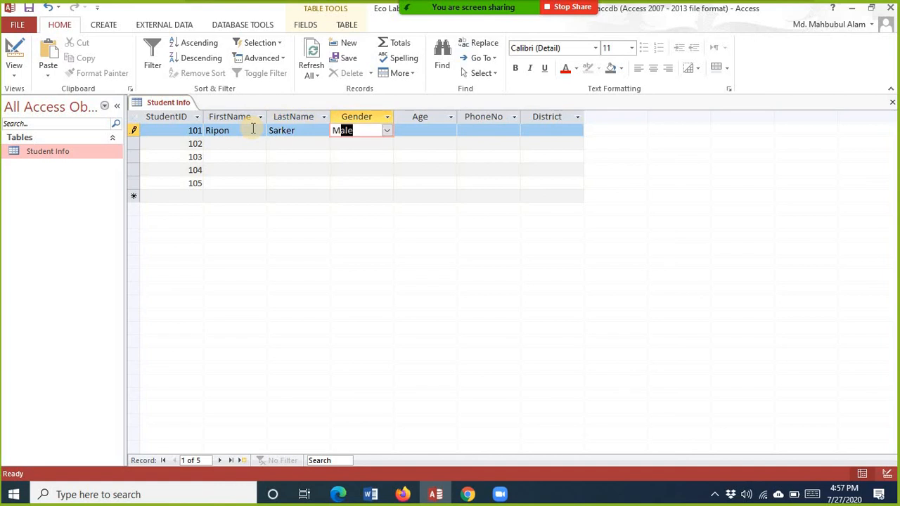
key("Tab")
type("2")
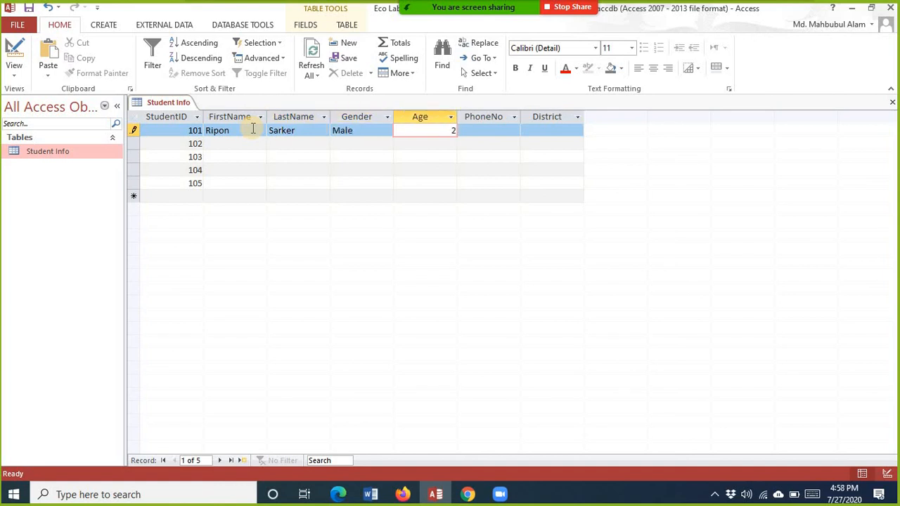
type("2")
key("Tab")
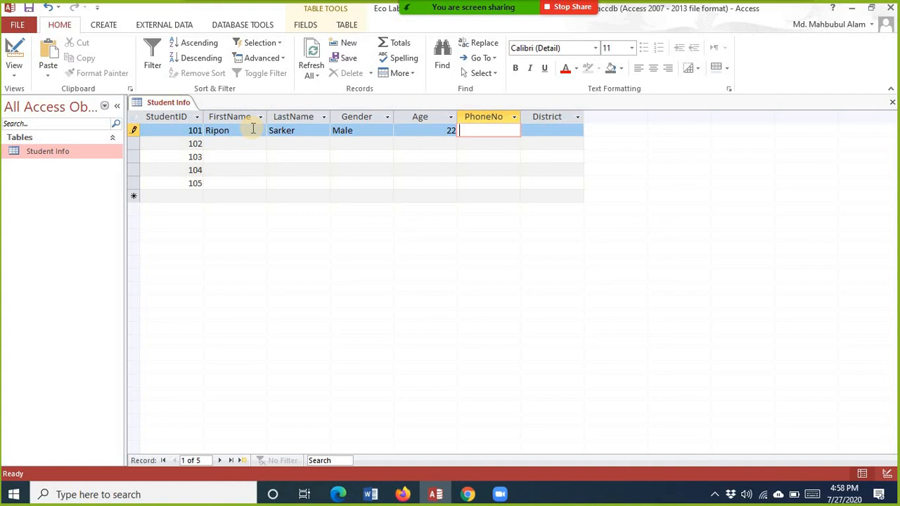
type("11111111111")
left_click(536, 133)
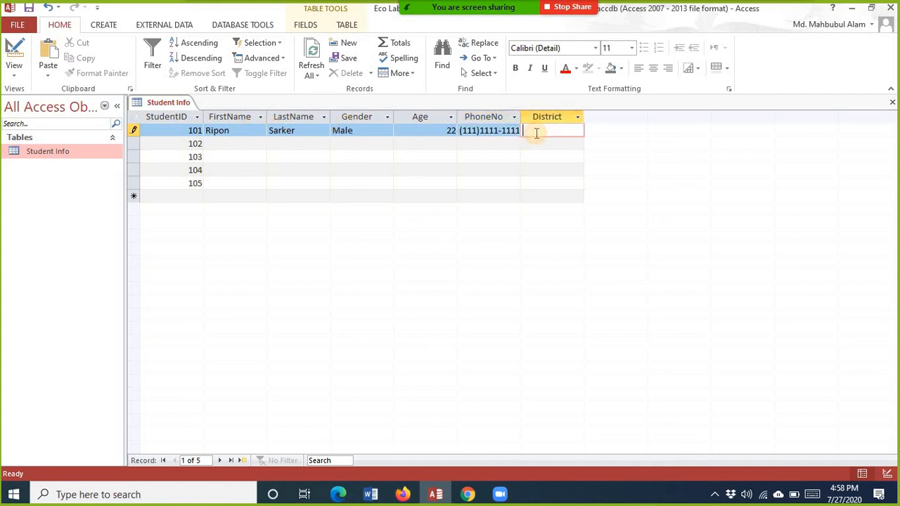
type("Tangail")
Step: Fill in student 102's first and last name, gender Female, age 20, phone number and district Sylhet
left_click(225, 144)
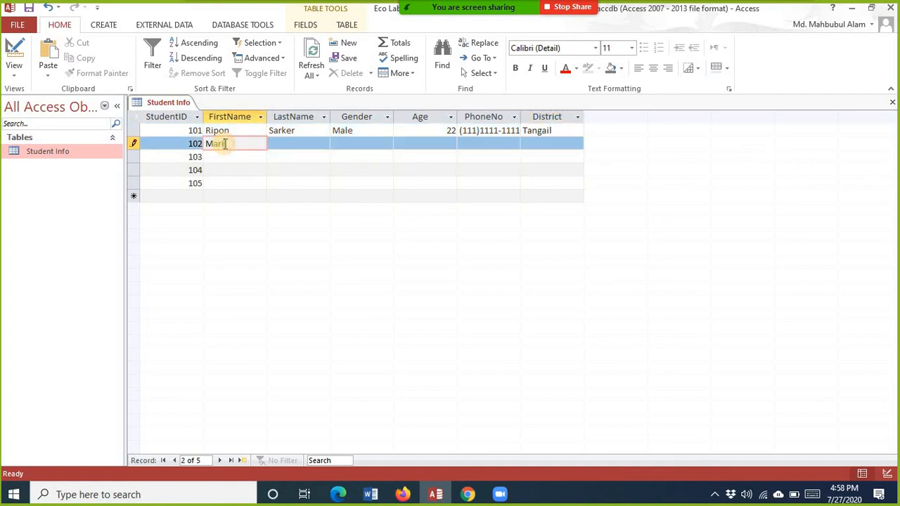
key("Tab")
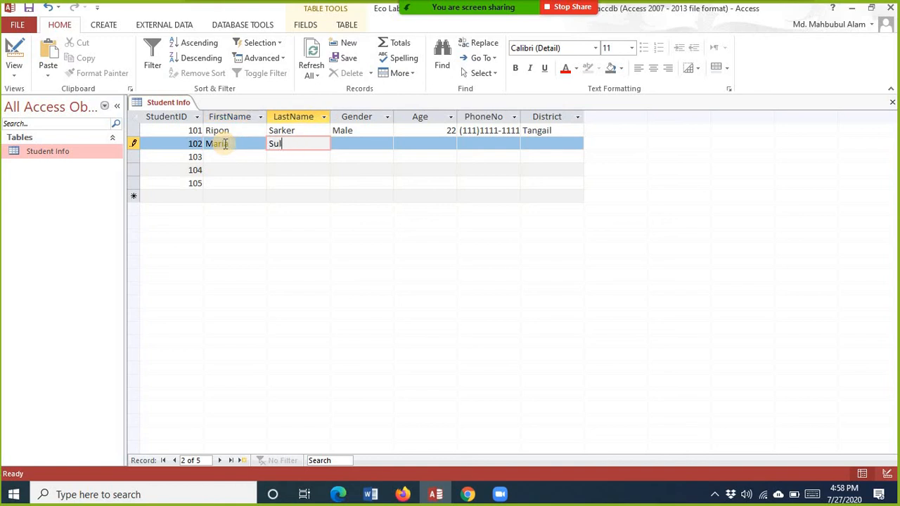
key("Tab")
type("Female")
key("Tab")
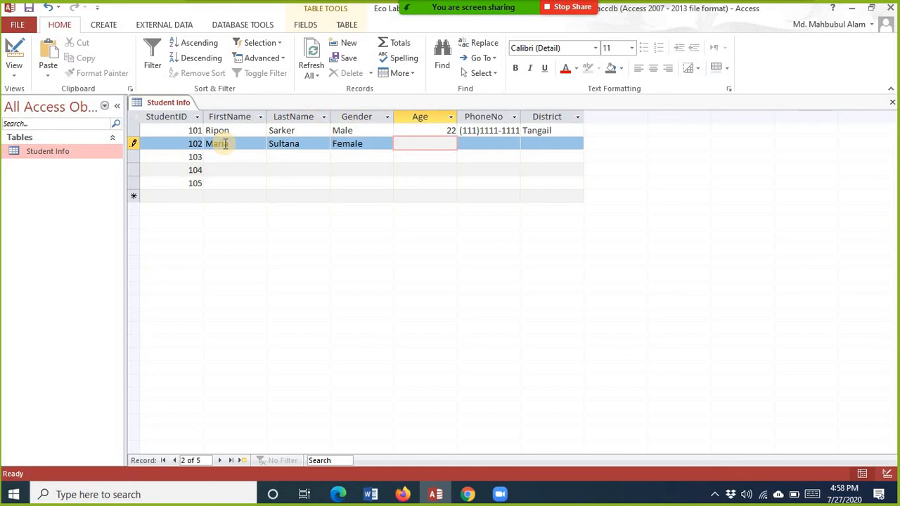
type("20")
key("Tab")
type("2222222222")
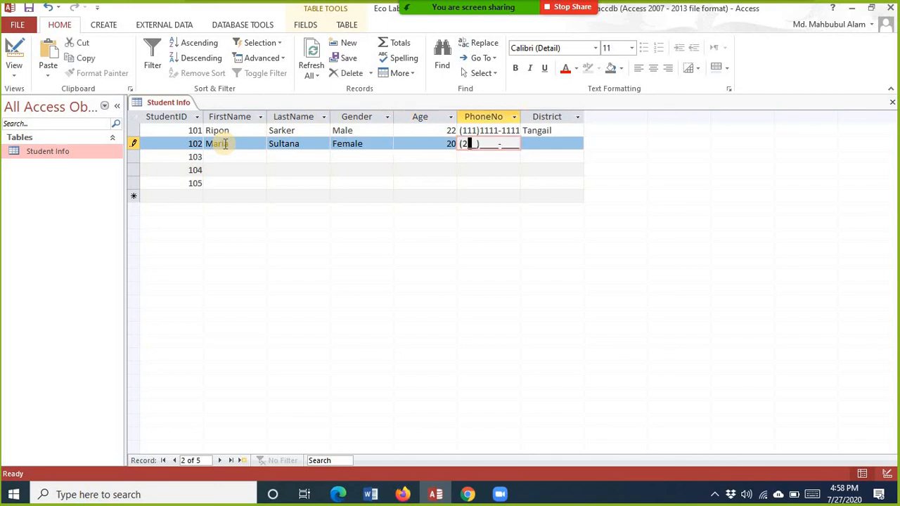
key("Tab")
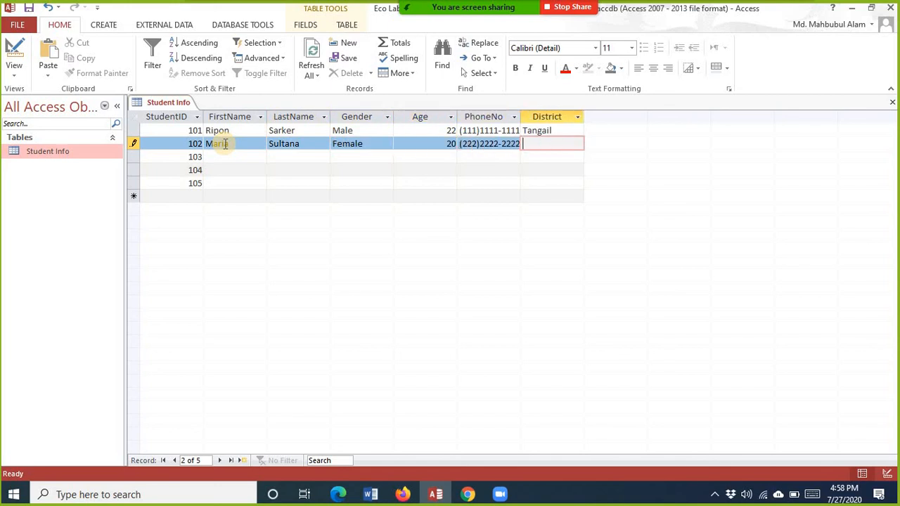
type("Sylhet")
key("Down")
key("Left")
key("Left")
key("Left")
key("Left")
key("Left")
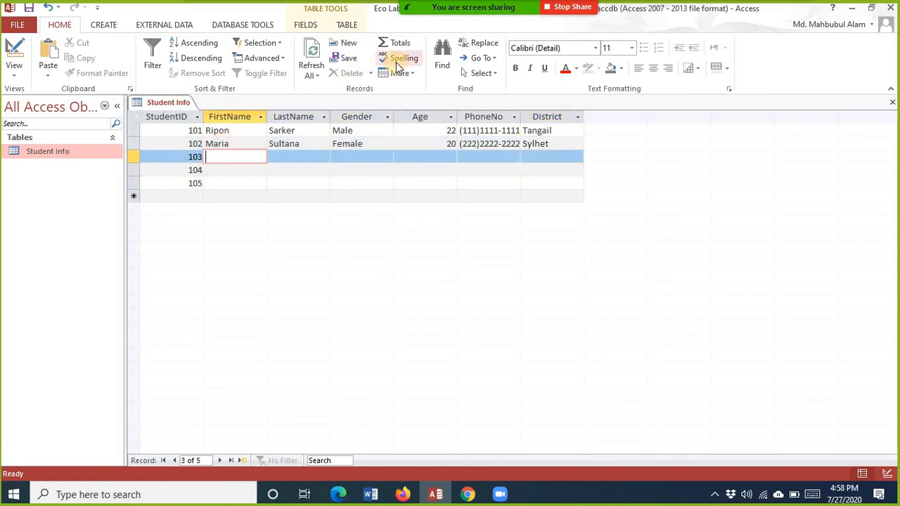
Step: Fill in student 103's first and last name, gender Male, age 21, phone number and district Rangpur
key("Tab")
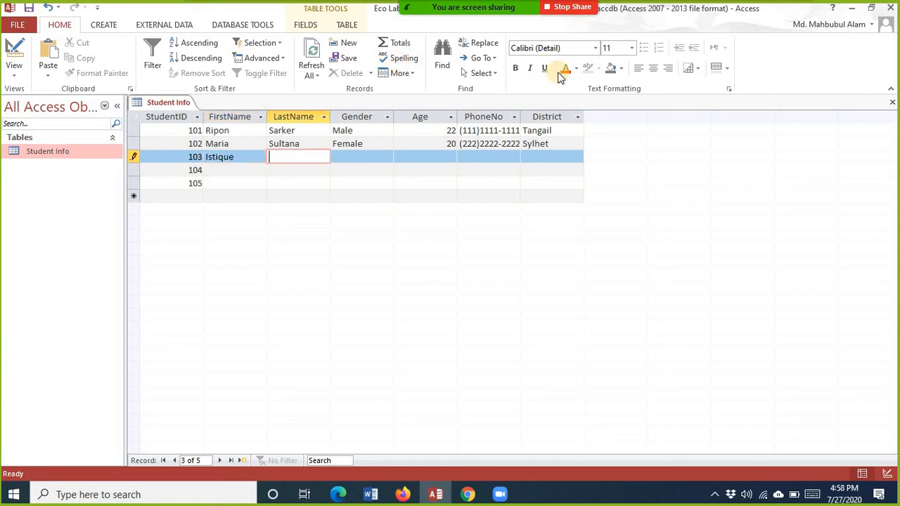
type("med")
key("Tab")
type("Male")
key("Tab")
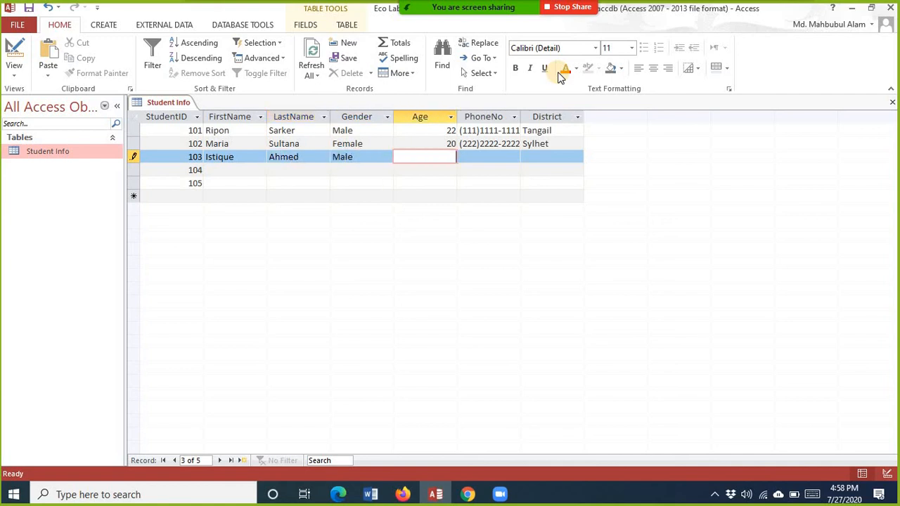
type("21")
key("Tab")
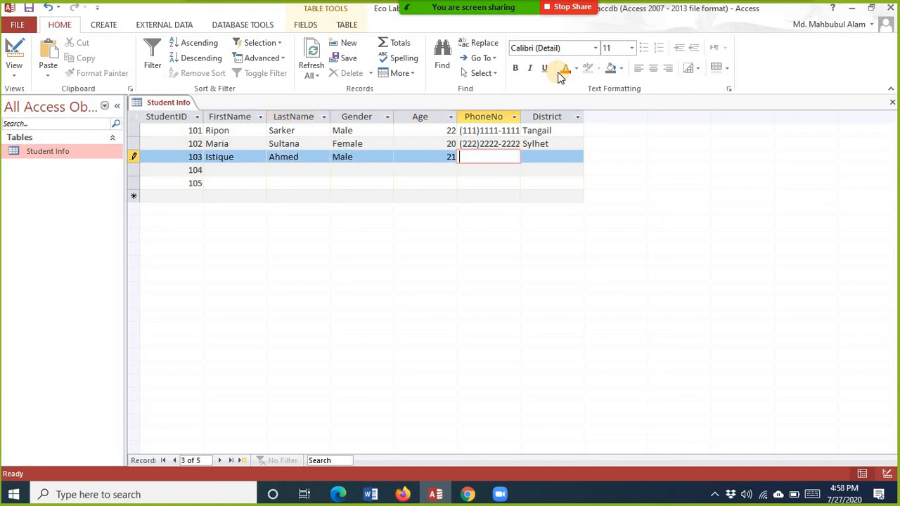
type("333333333333")
key("Tab")
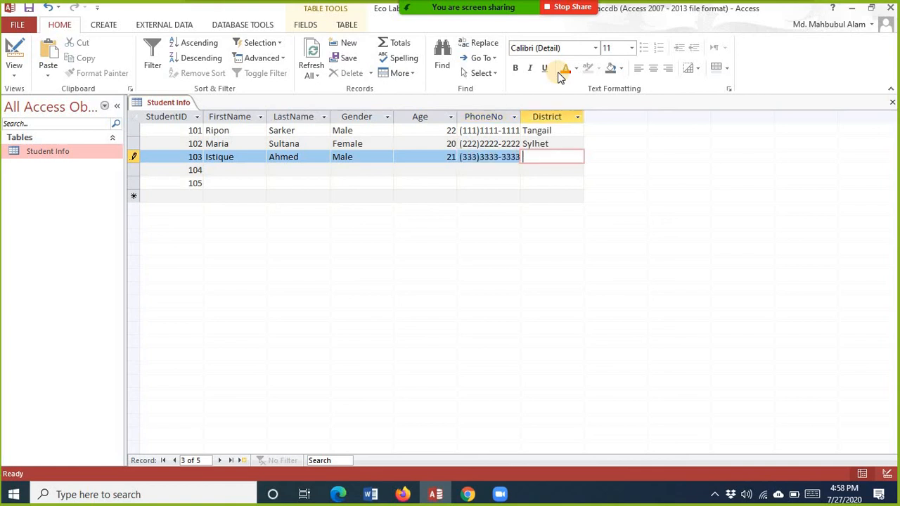
type("Rangpur")
key("Down")
key("Left")
key("Left")
key("Left")
key("Left")
key("Left")
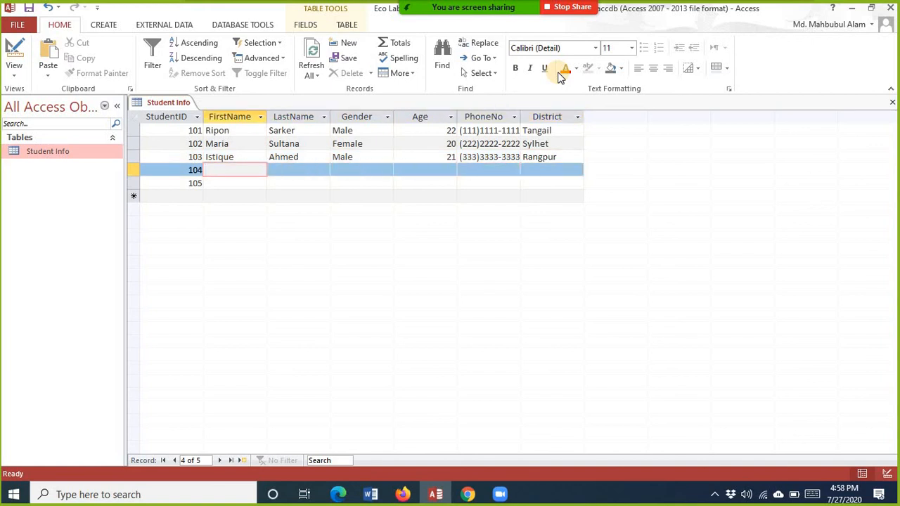
Step: Fill in student 104's first and last name, gender Female, age 23, phone number and district Dhaka
key("Tab")
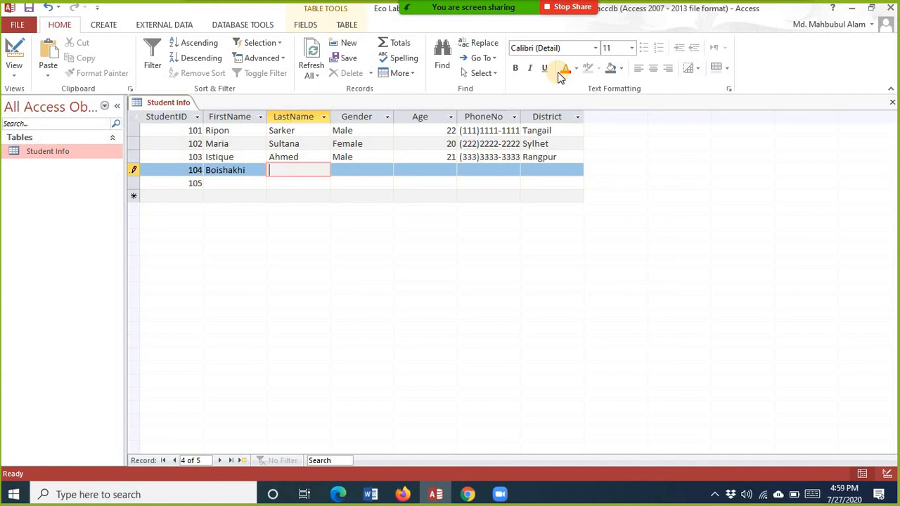
type("as")
key("Tab")
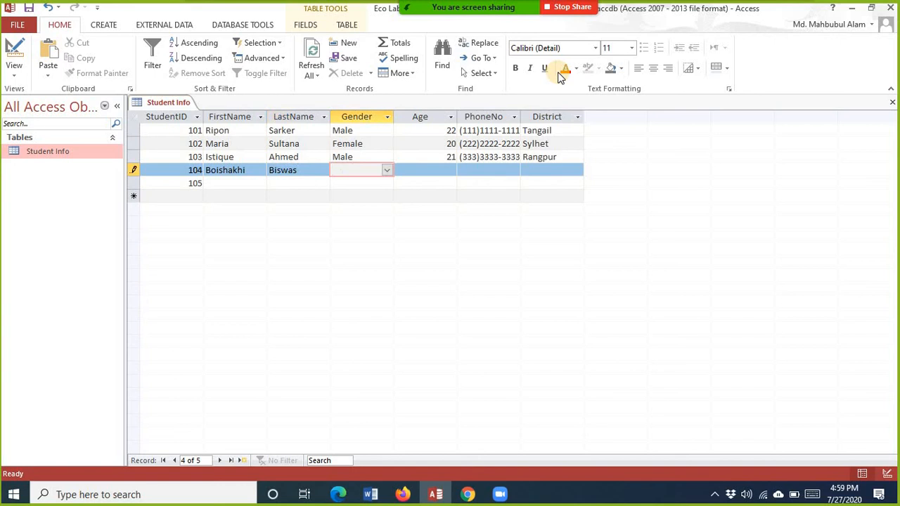
type("Female")
key("Tab")
type("23")
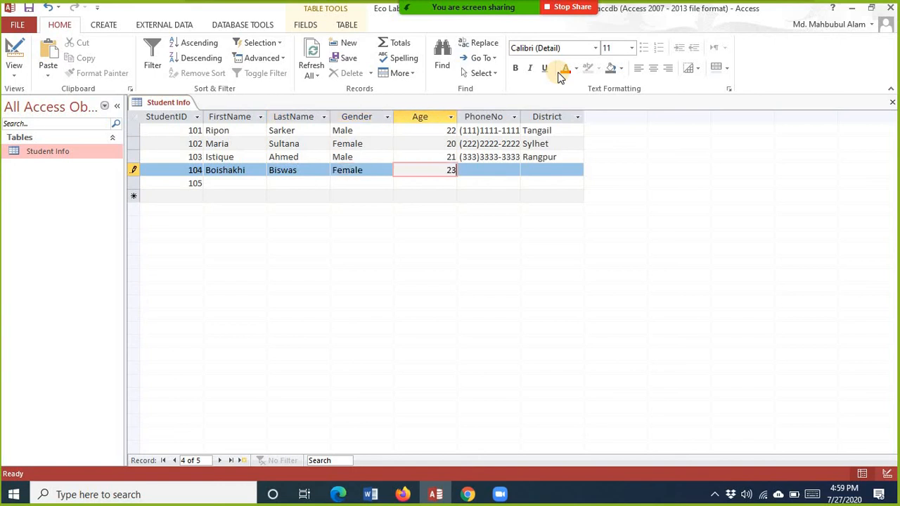
key("Tab")
type("44444444444")
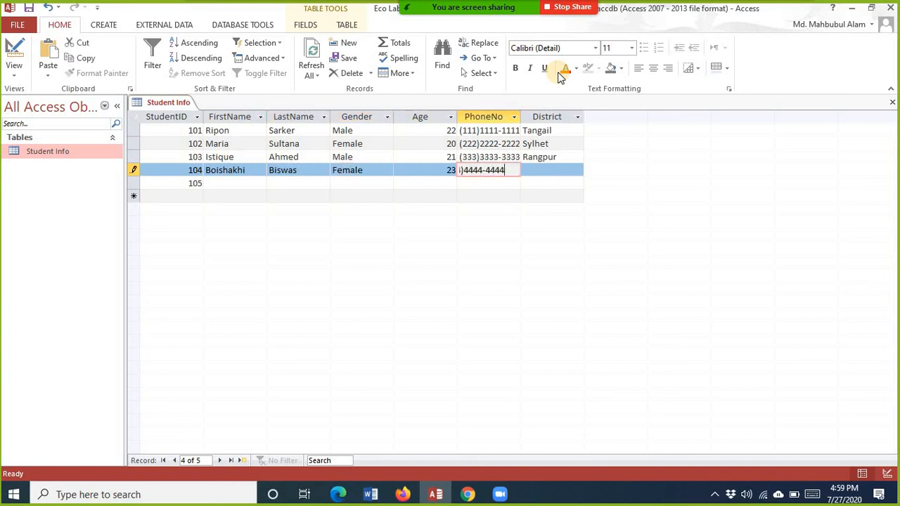
key("Tab")
type("Dhaka")
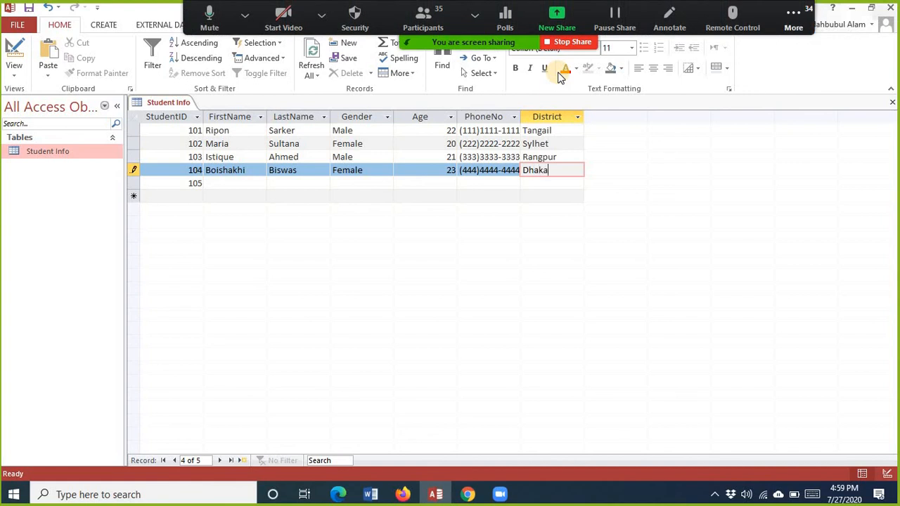
key("Tab")
key("Tab")
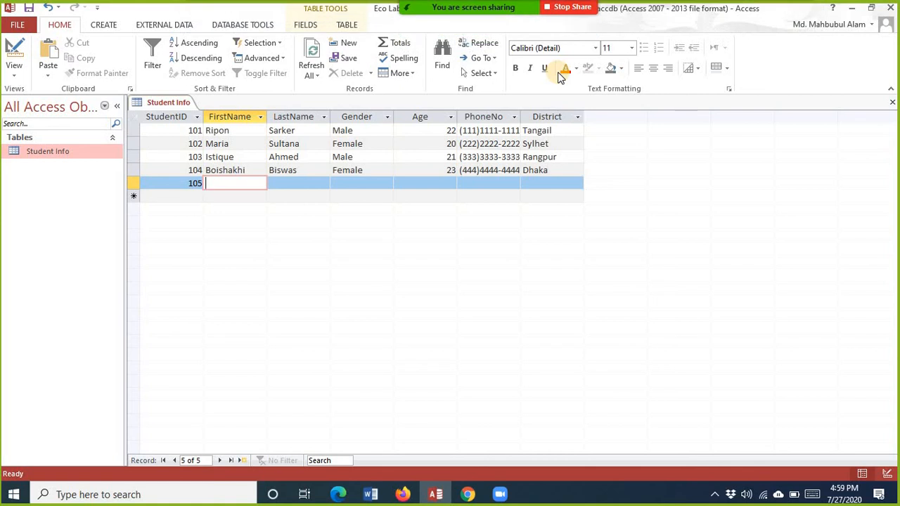
Step: Fill in student 105's first and last name, gender Male, age 24, phone number and district Khulna
key("Tab")
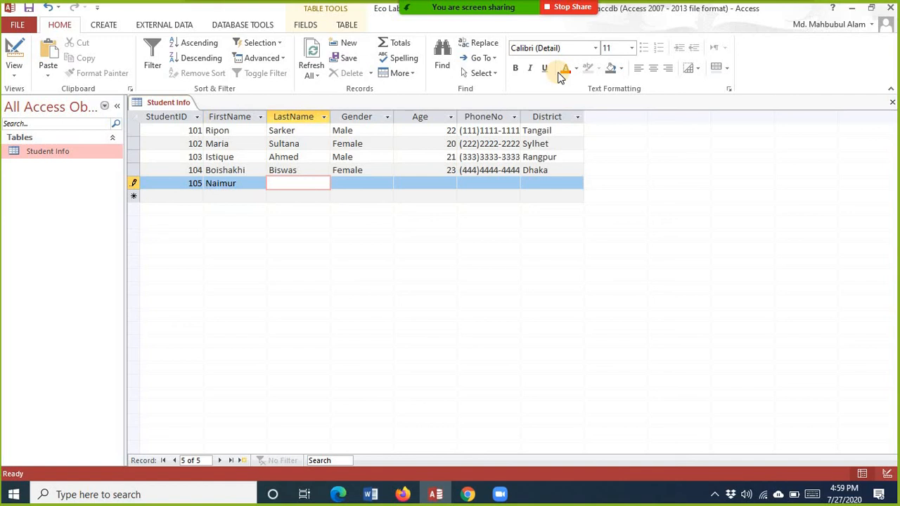
key("Tab")
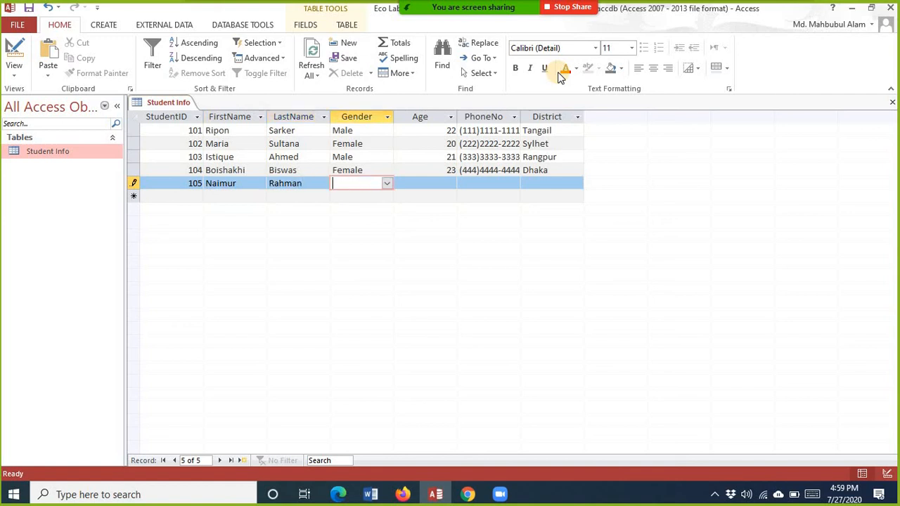
type("F")
key("BackSpace")
key("BackSpace")
type("F")
key("BackSpace")
key("BackSpace")
type("M")
key("Tab")
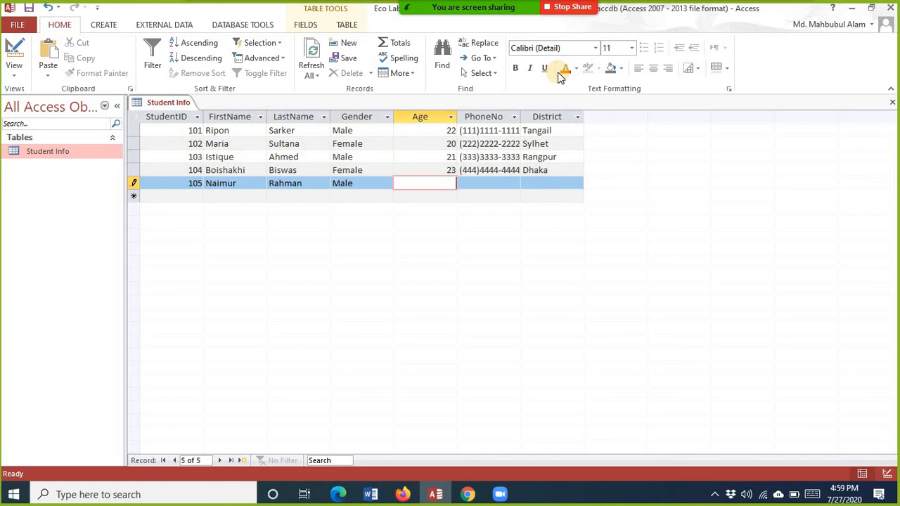
type("24")
key("Tab")
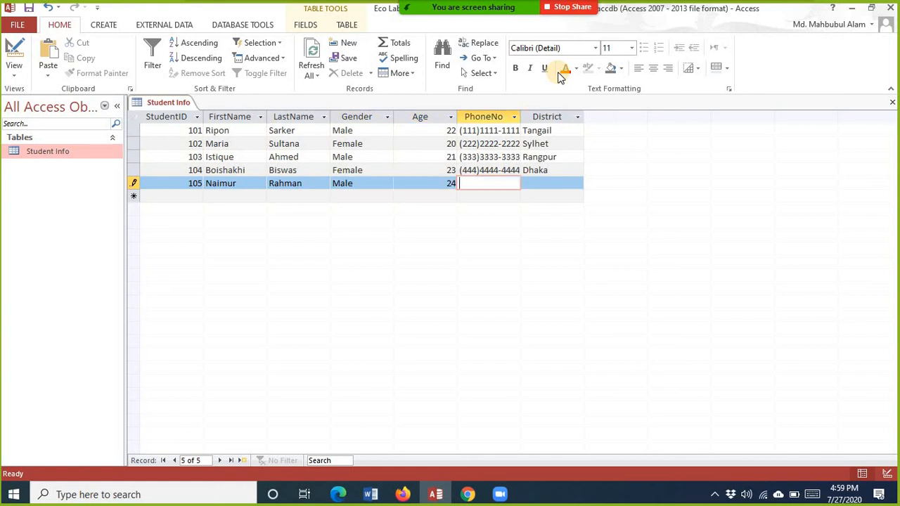
type("55555555555")
key("Tab")
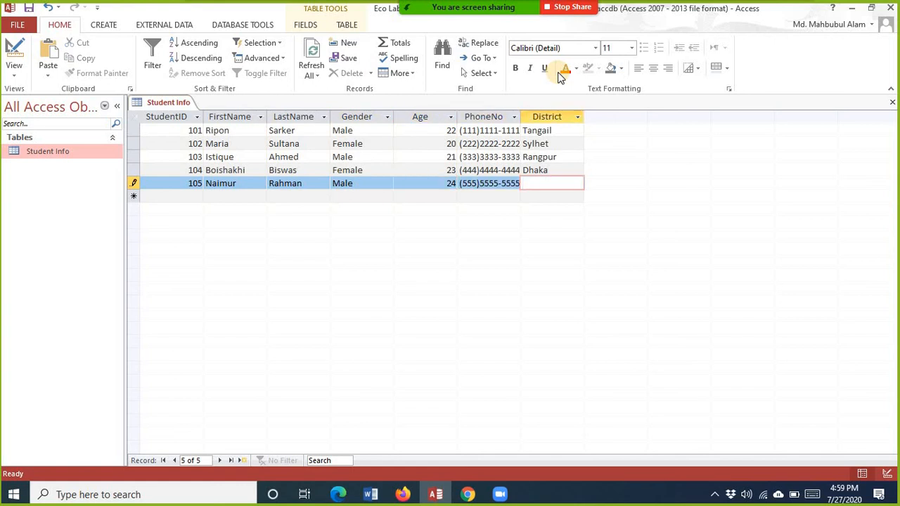
type("Khulna")
left_click(235, 198)
type("jj")
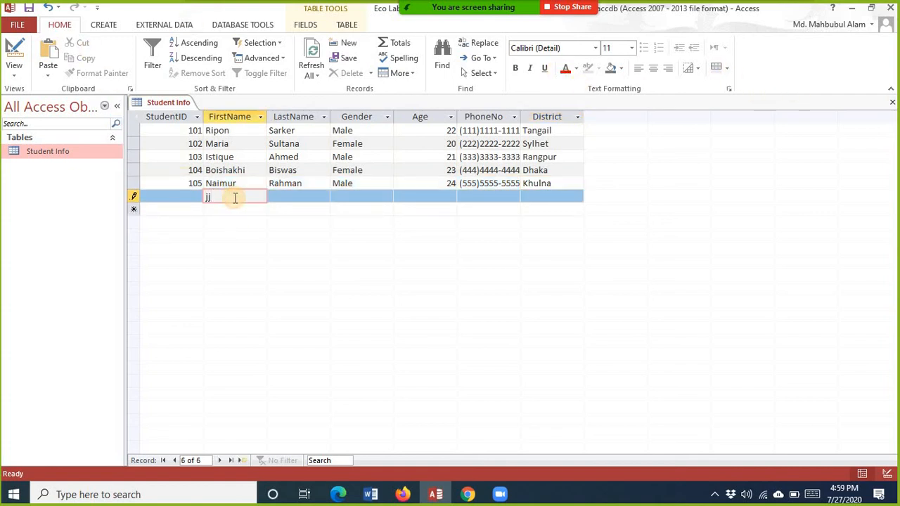
key("Down")
type("kkk")
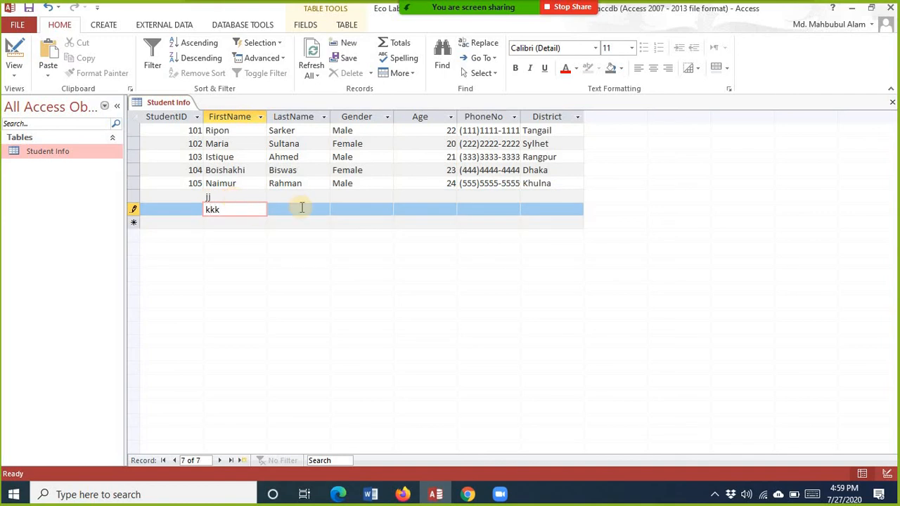
left_click(182, 196)
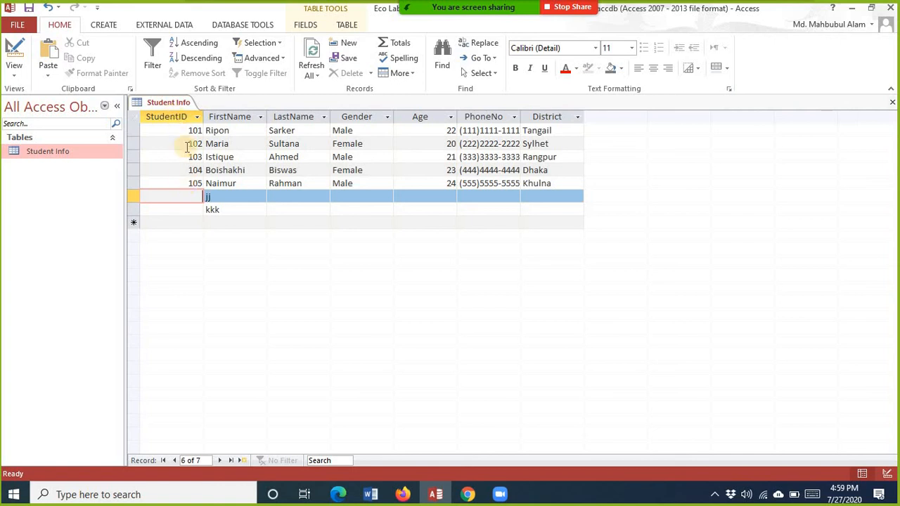
left_click(134, 196)
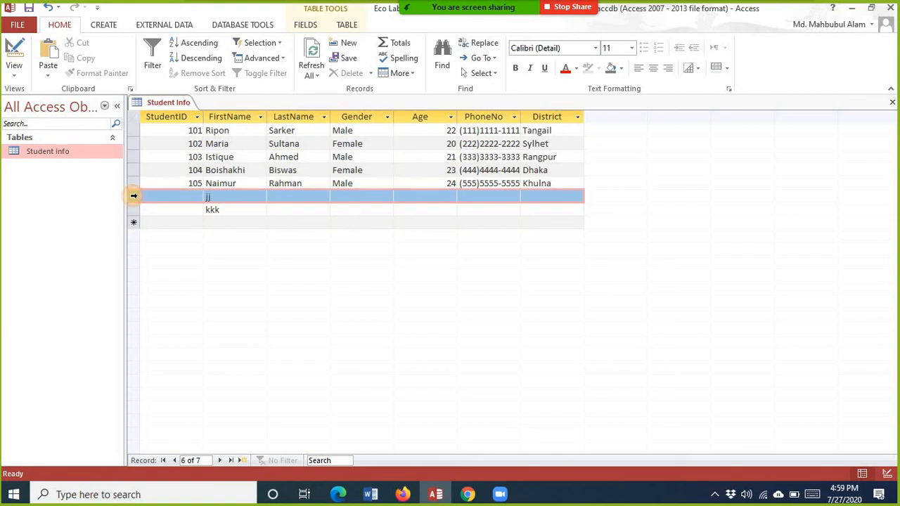
right_click(134, 196)
left_click(161, 222)
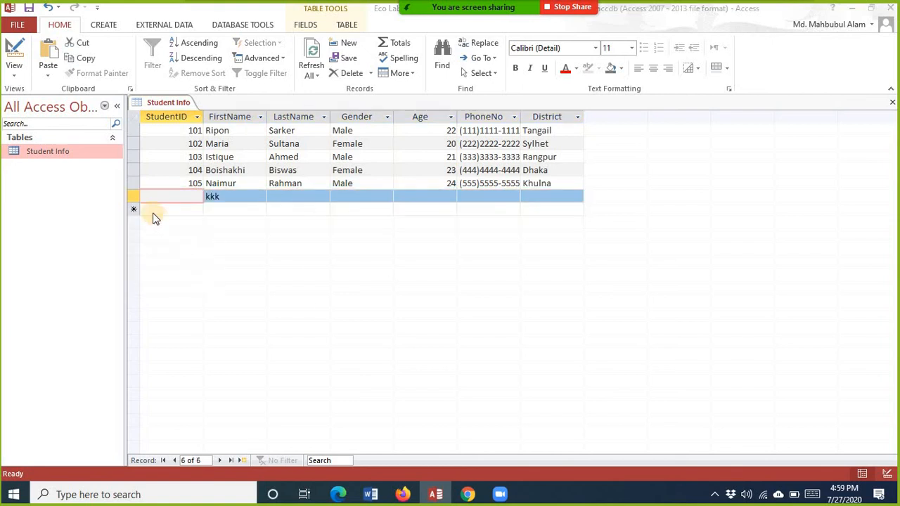
left_click(426, 291)
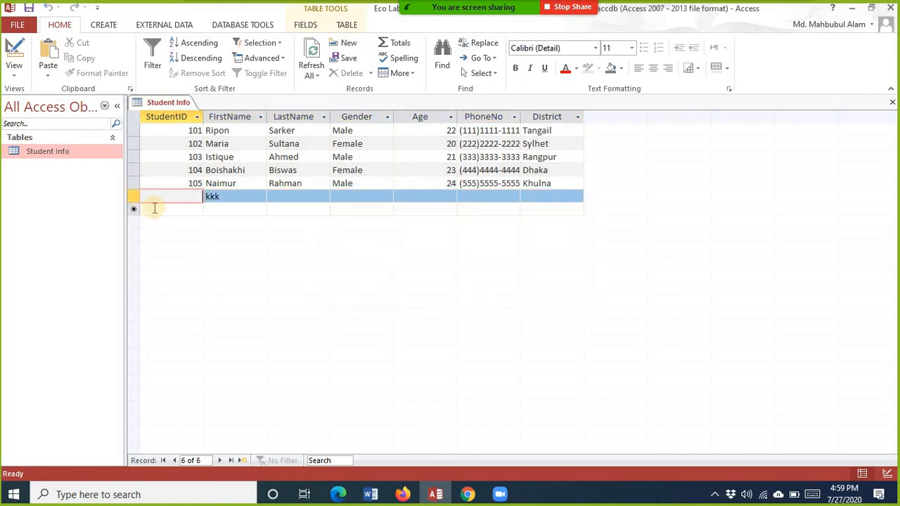
left_click(133, 197)
right_click(133, 198)
left_click(179, 222)
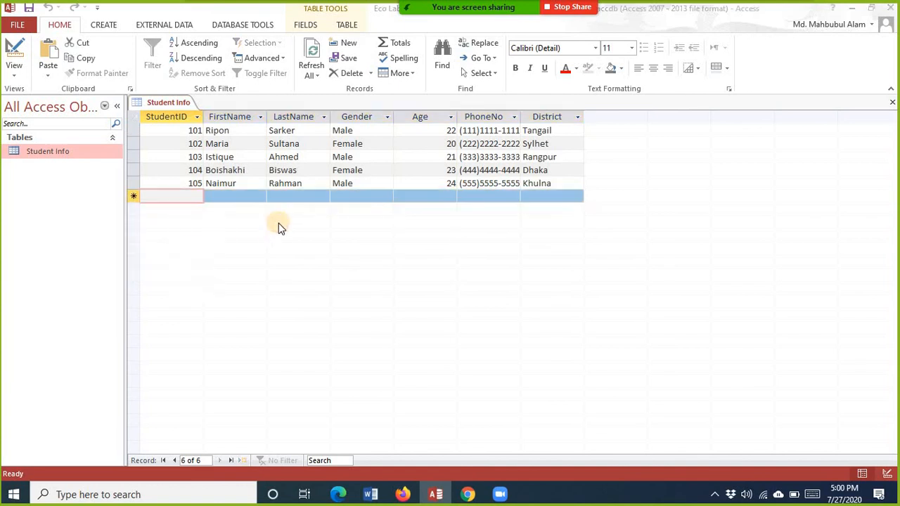
left_click(418, 292)
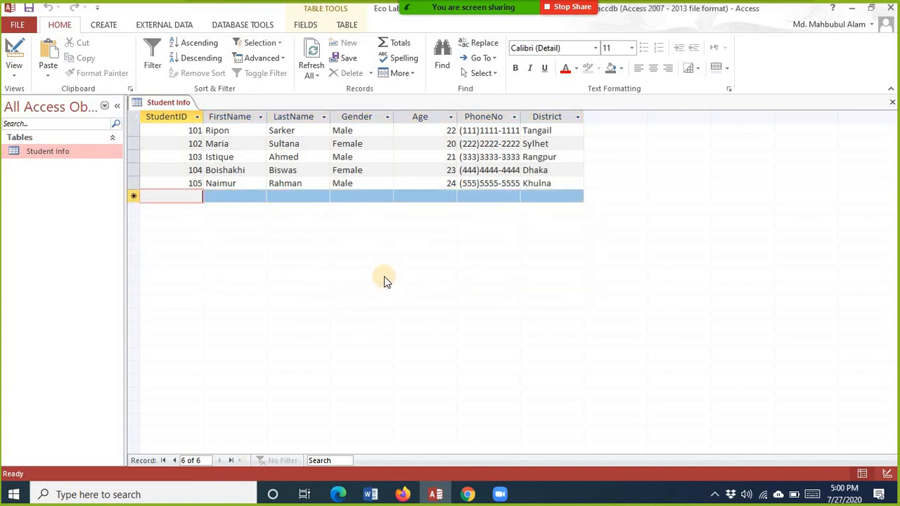
Step: In Design View set StudentID as the primary key, then switch back to Datasheet View
left_click(221, 196)
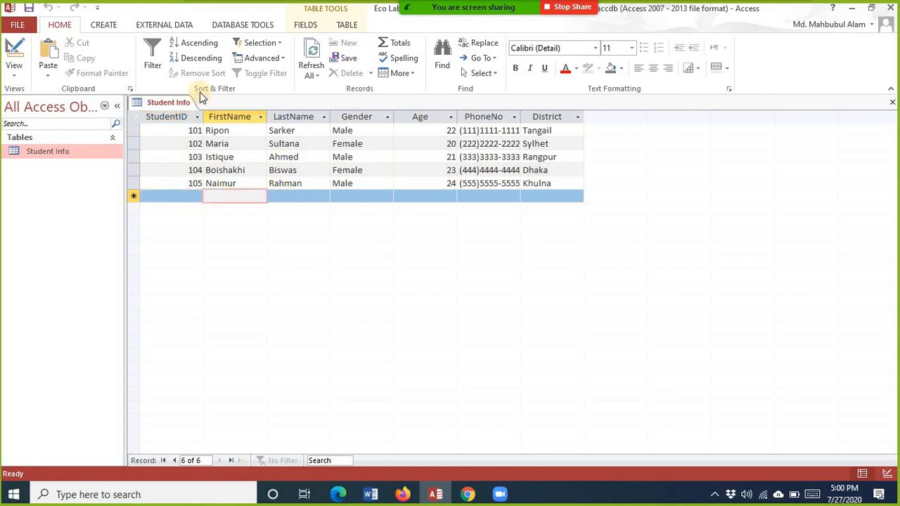
left_click(11, 79)
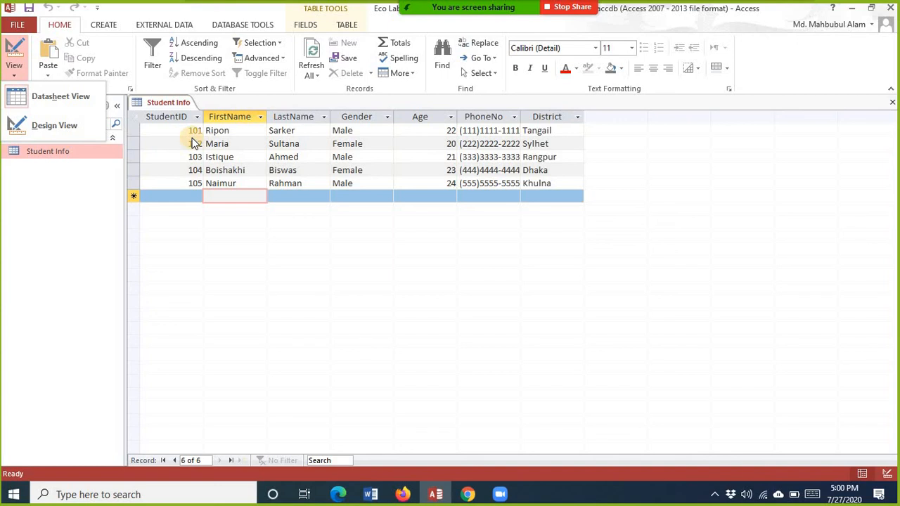
left_click(25, 121)
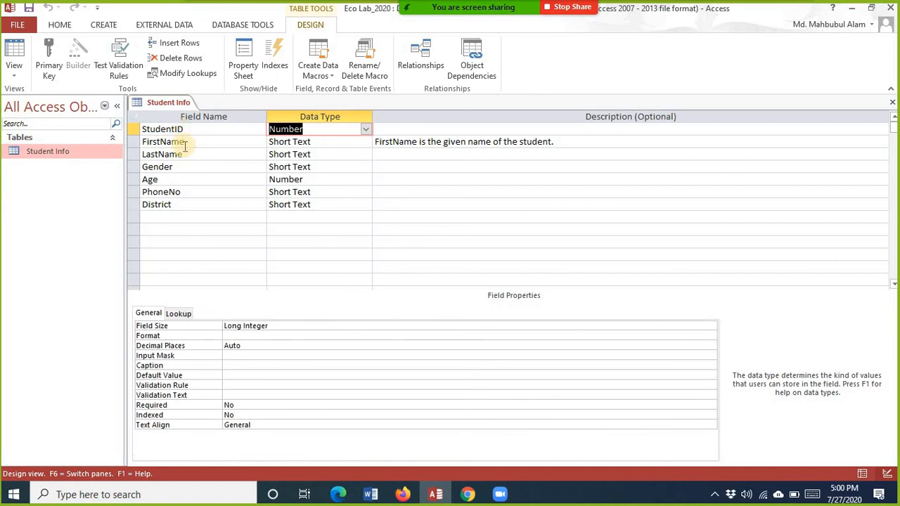
left_click(172, 130)
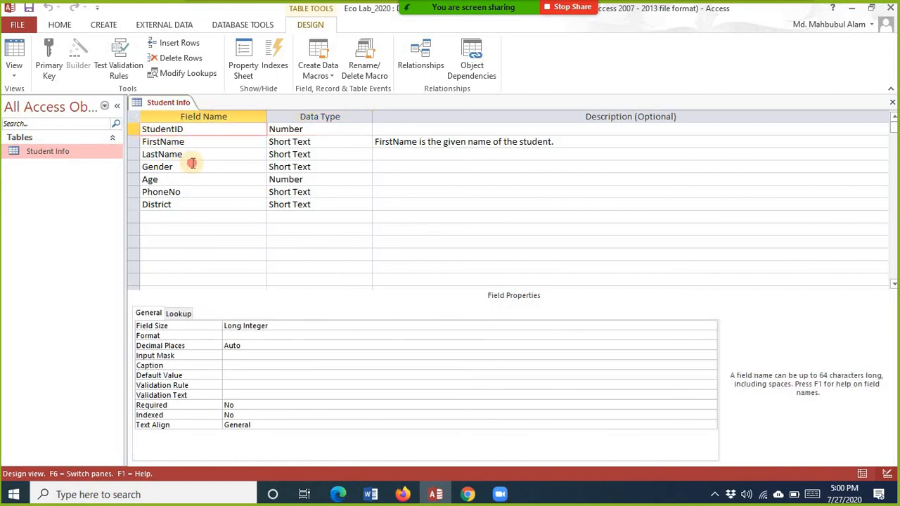
left_click(192, 163)
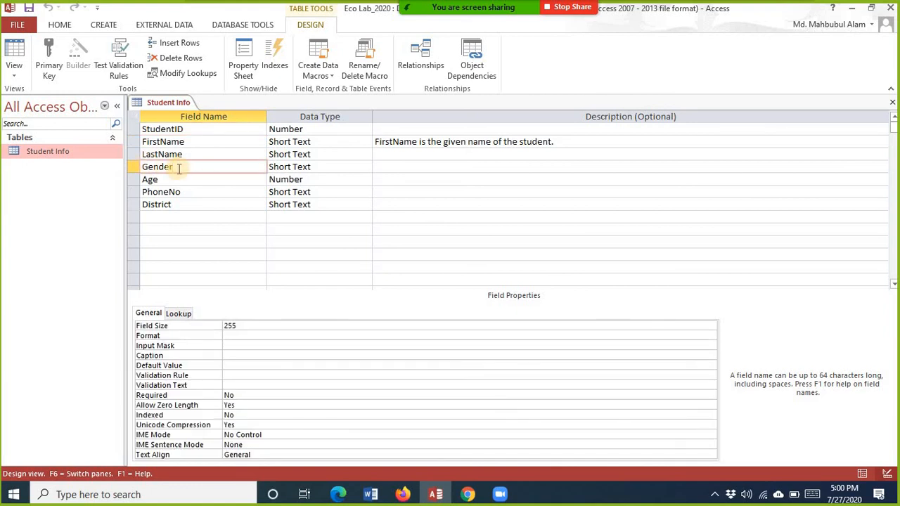
left_click(203, 129)
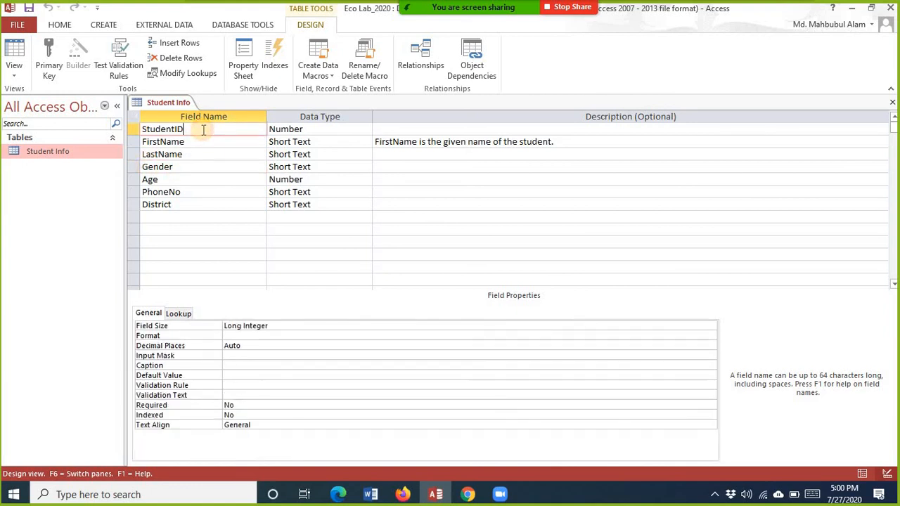
left_click(53, 70)
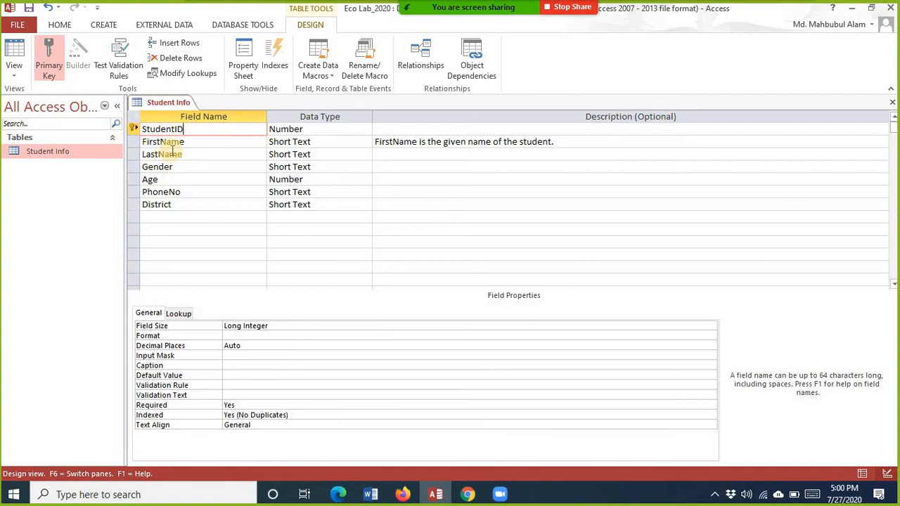
left_click(14, 71)
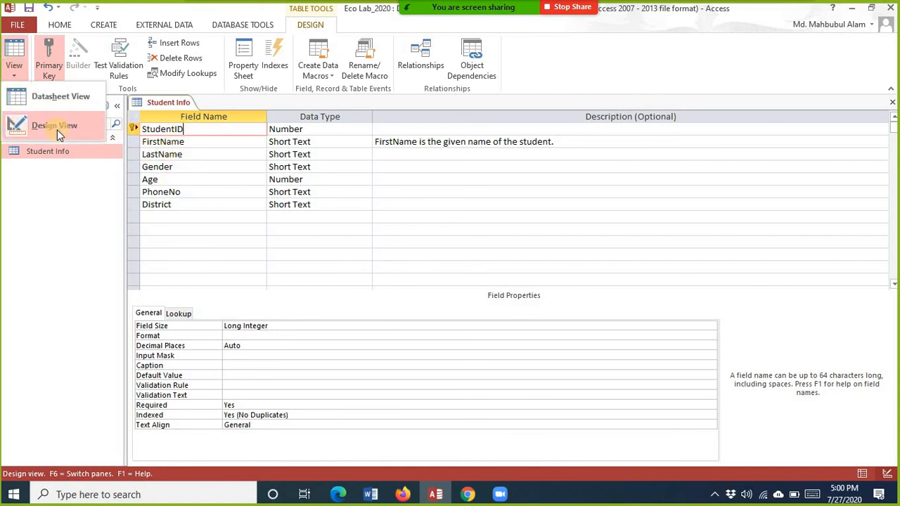
left_click(56, 104)
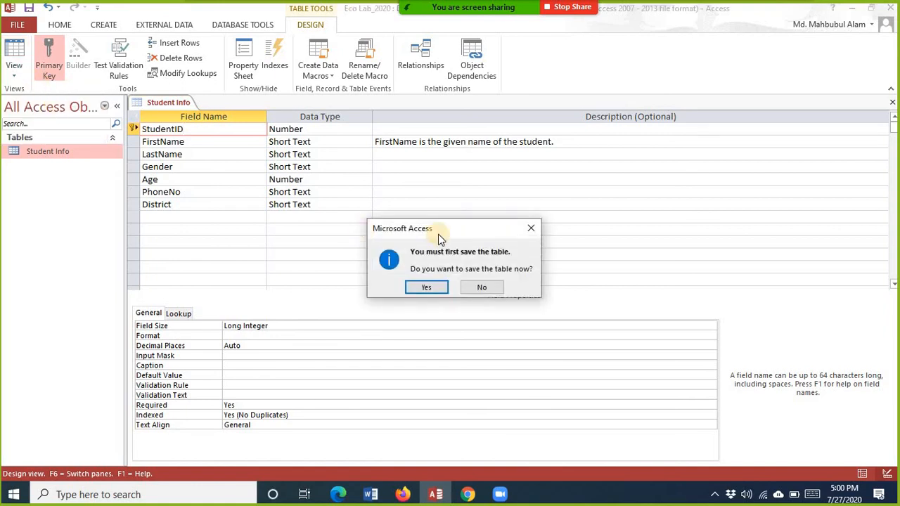
Step: Save the table, then try adding a new record with StudentID 101 and first name 'sss'
left_click(429, 287)
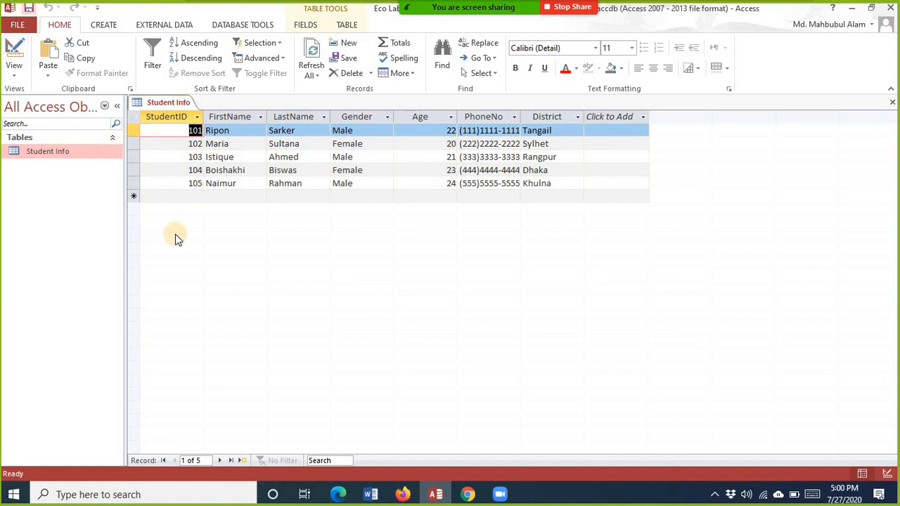
left_click(196, 197)
type("1010")
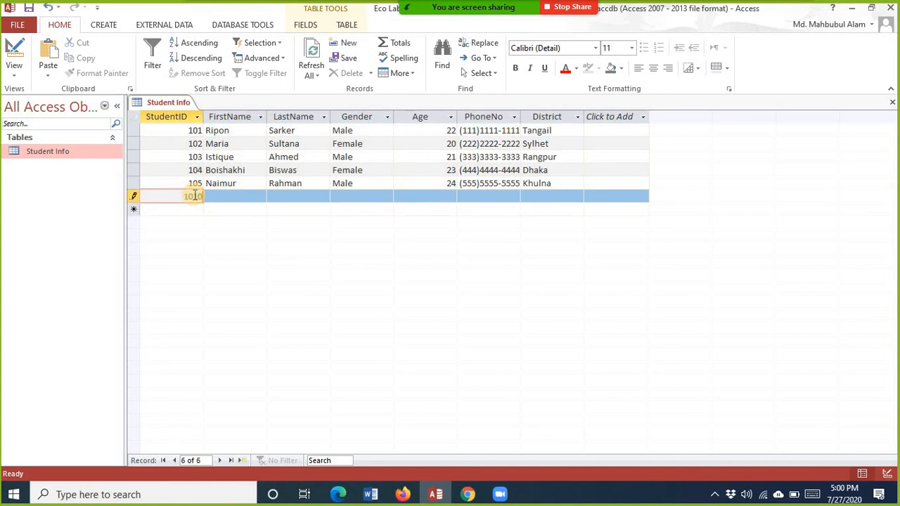
key("BackSpace")
key("Tab")
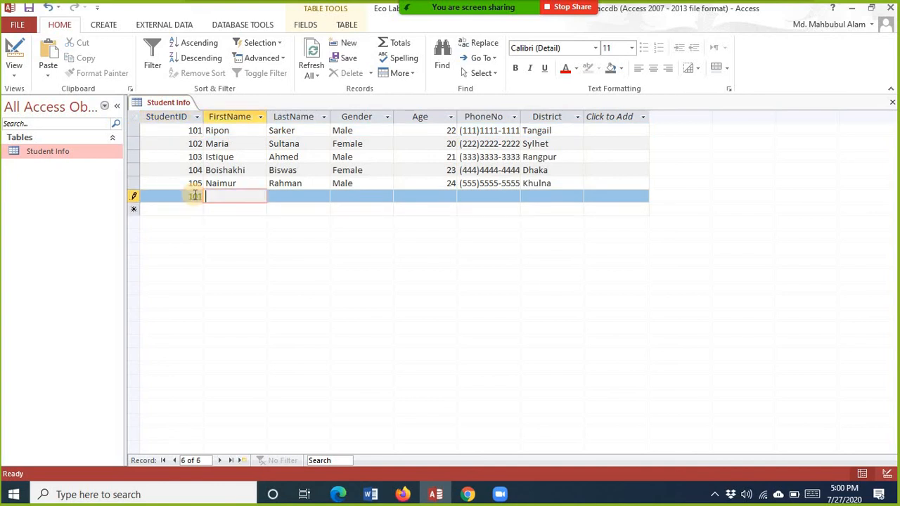
type("sss")
left_click(357, 199)
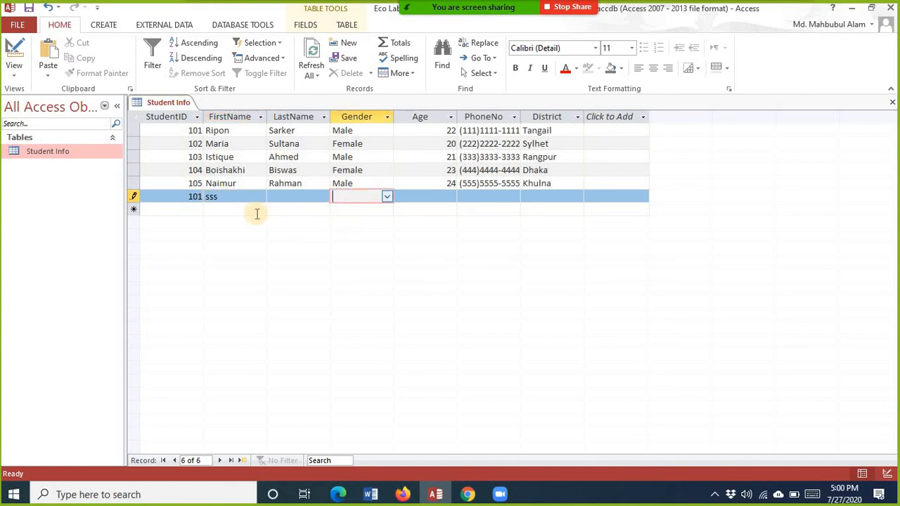
left_click(197, 208)
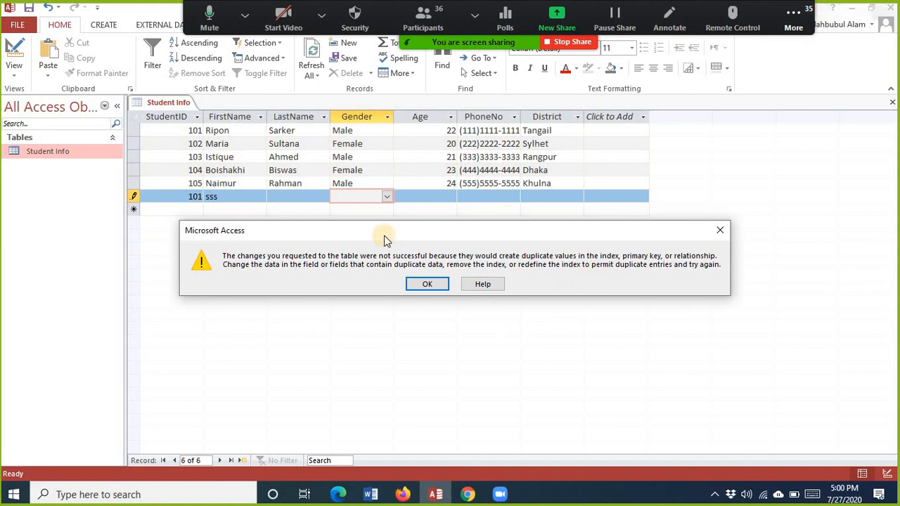
Step: Dismiss the duplicate-key error, close the table discarding the bad record, and reopen Student Info
left_click(719, 231)
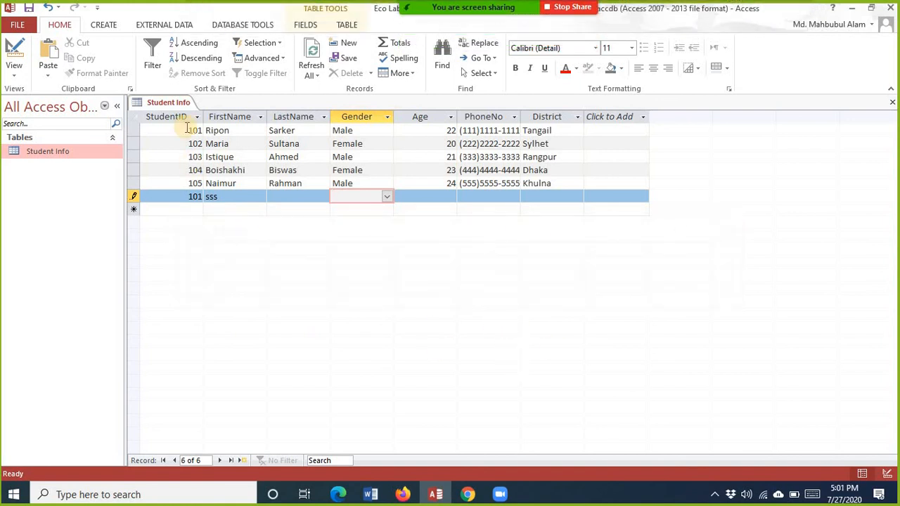
left_click(893, 104)
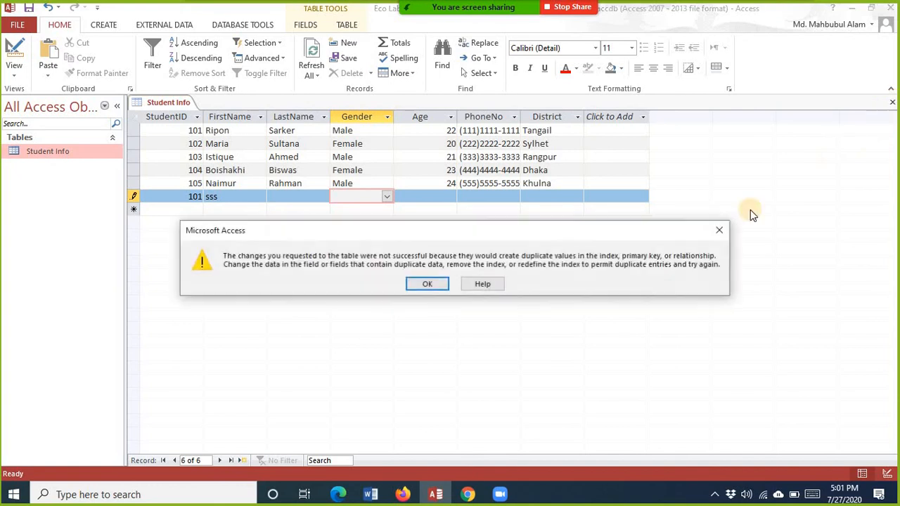
key("Return")
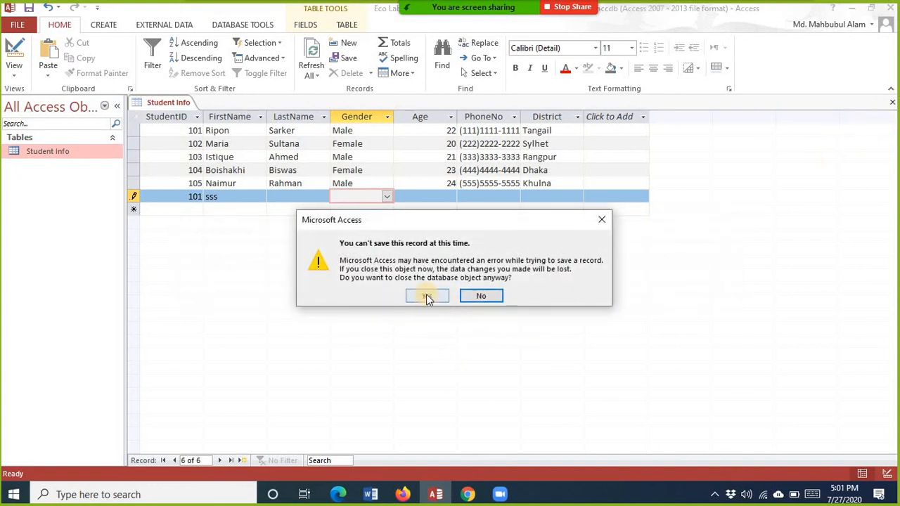
left_click(426, 296)
double_click(44, 150)
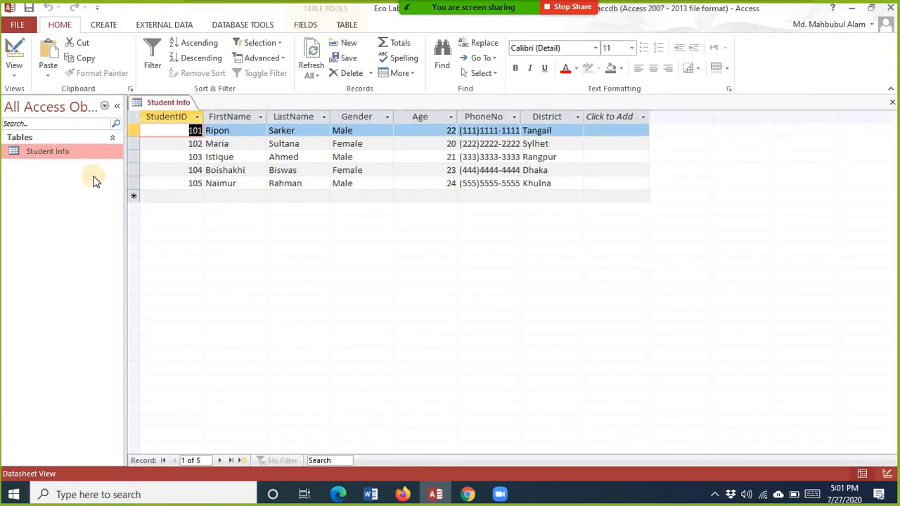